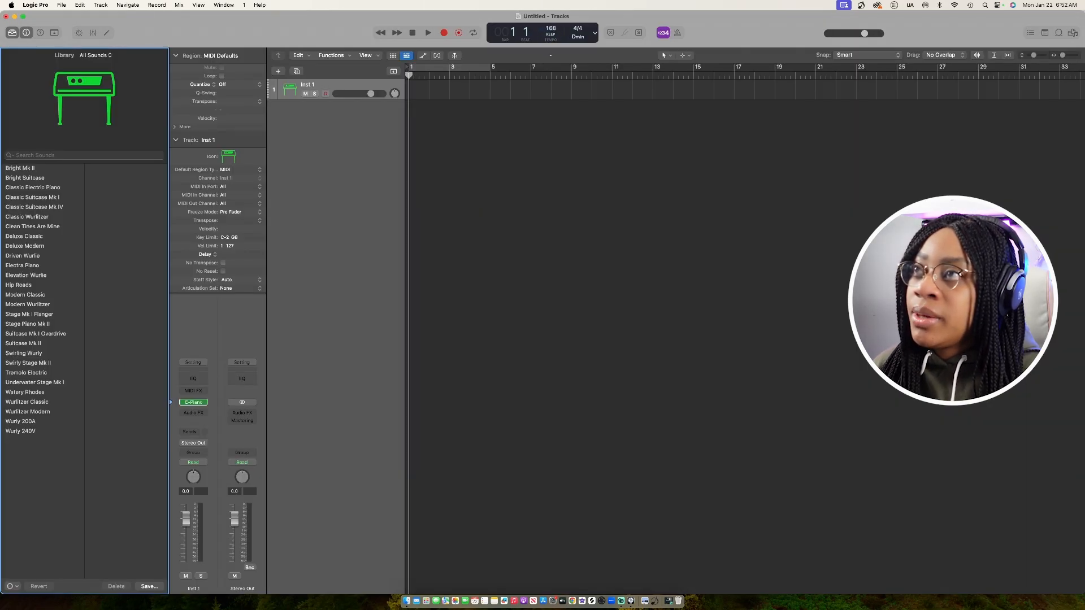
- Enable the cycle range over bars 1 to 5 and create an empty MIDI region of that length on the Inst 1 track
click(463, 67)
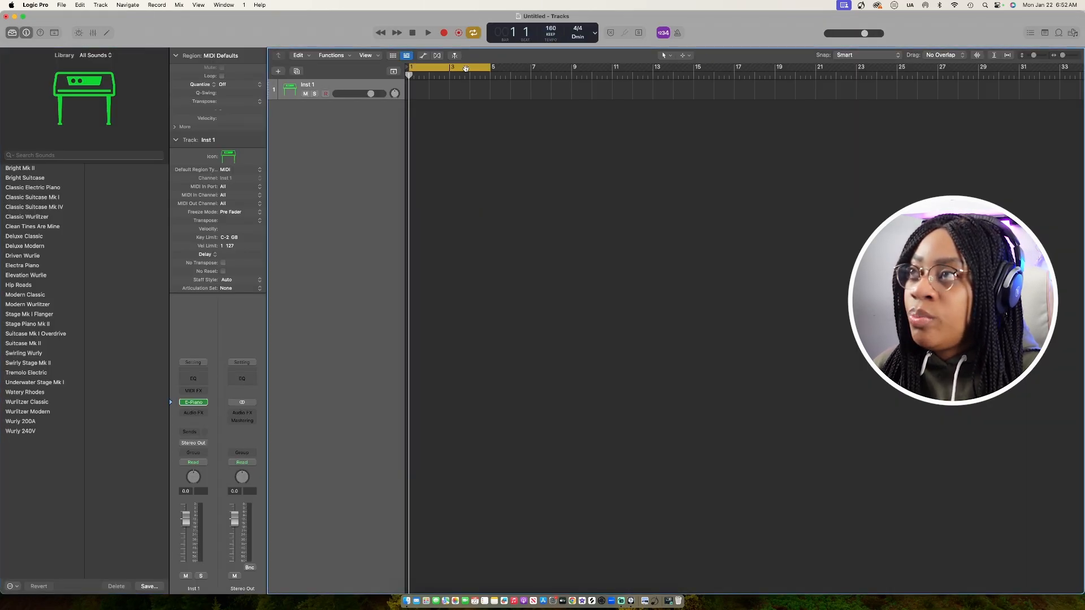
right_click(422, 89)
click(435, 91)
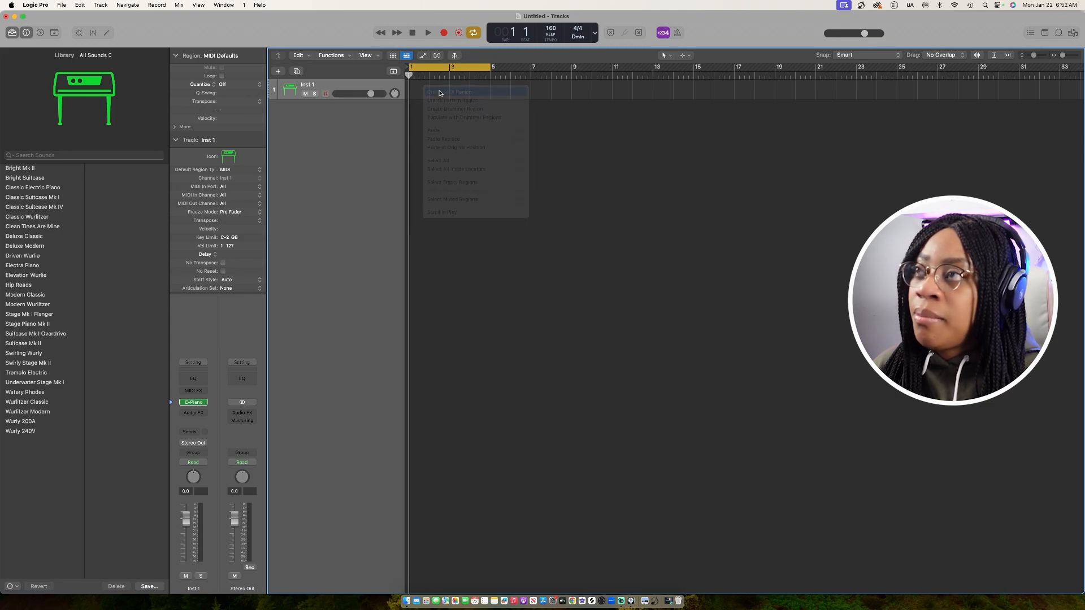
drag(428, 96, 489, 94)
- Open the MIDI region in an enlarged Piano Roll and set the secondary tool to the Brush Tool
double_click(471, 91)
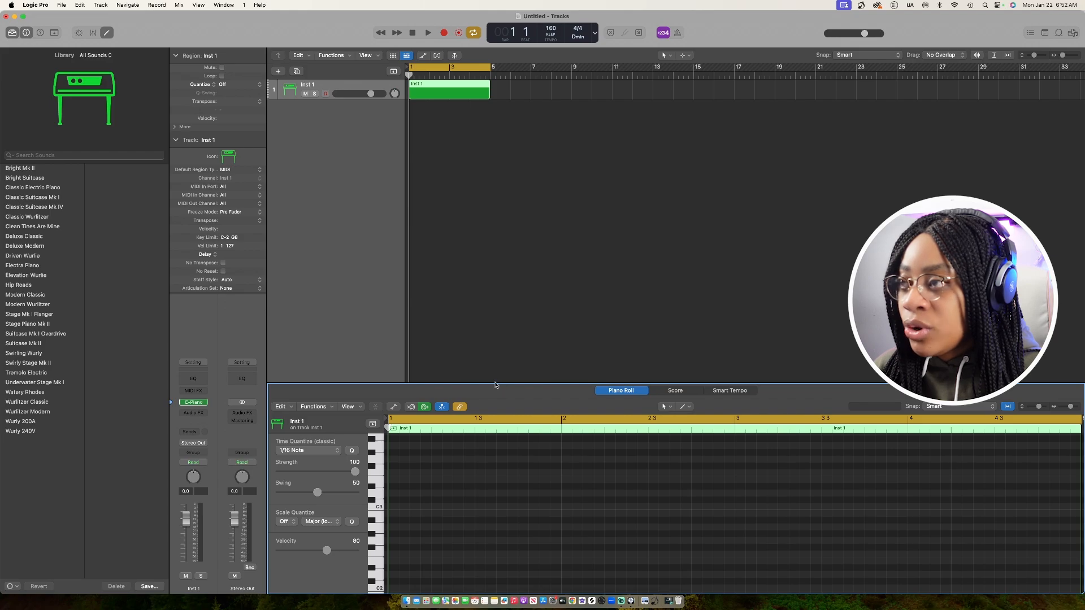
drag(496, 385, 495, 320)
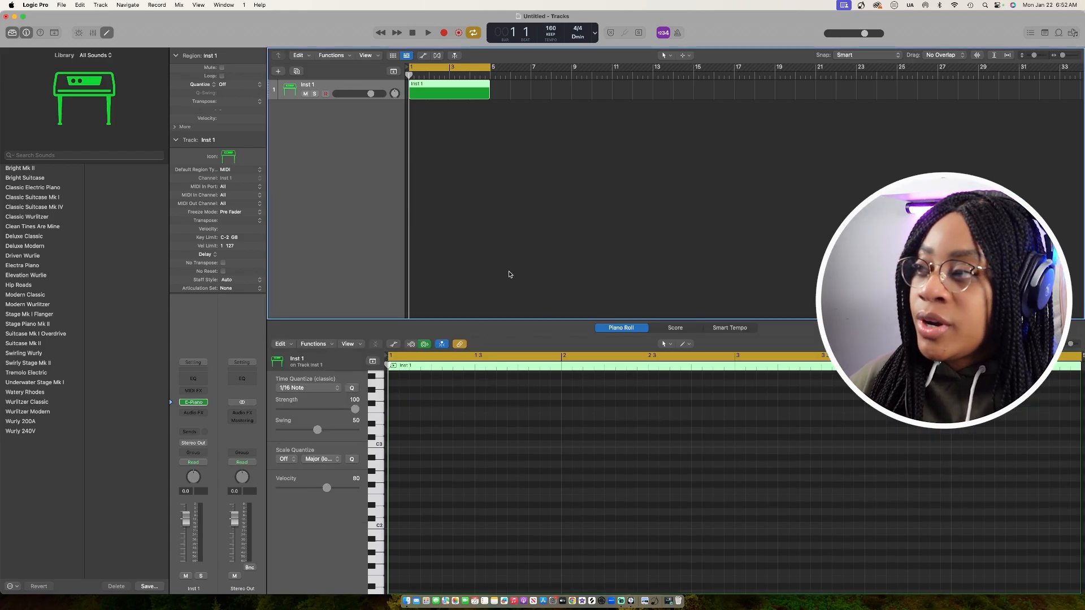
click(687, 344)
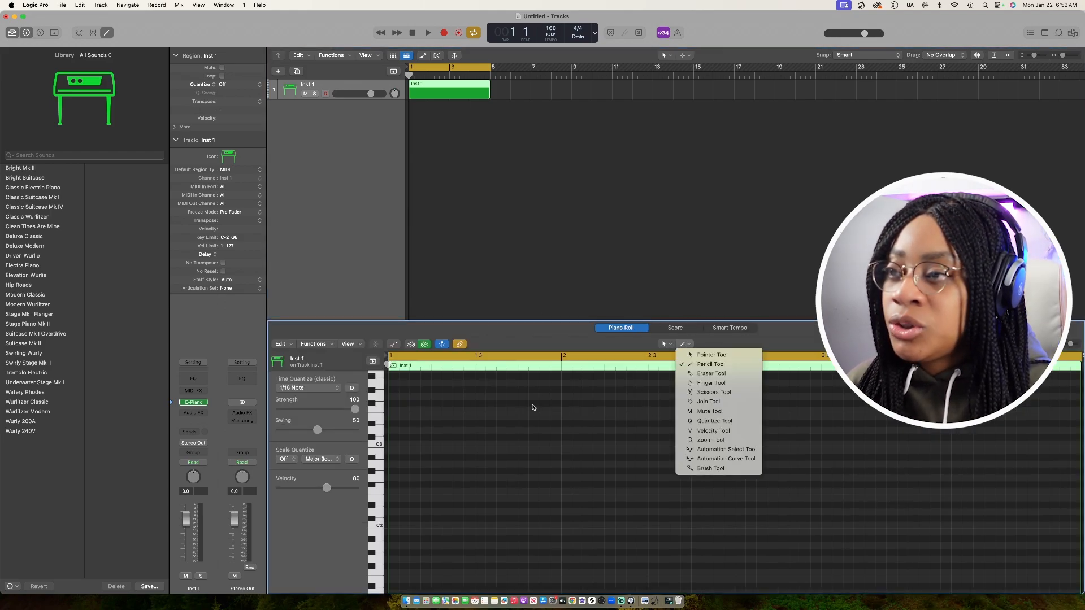
click(720, 468)
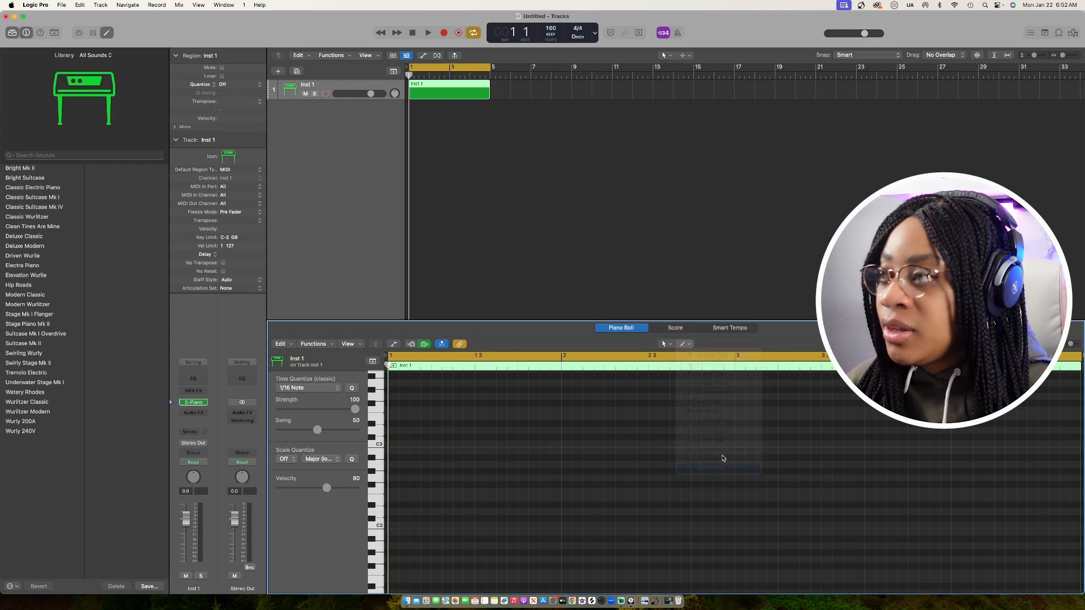
click(347, 344)
click(359, 407)
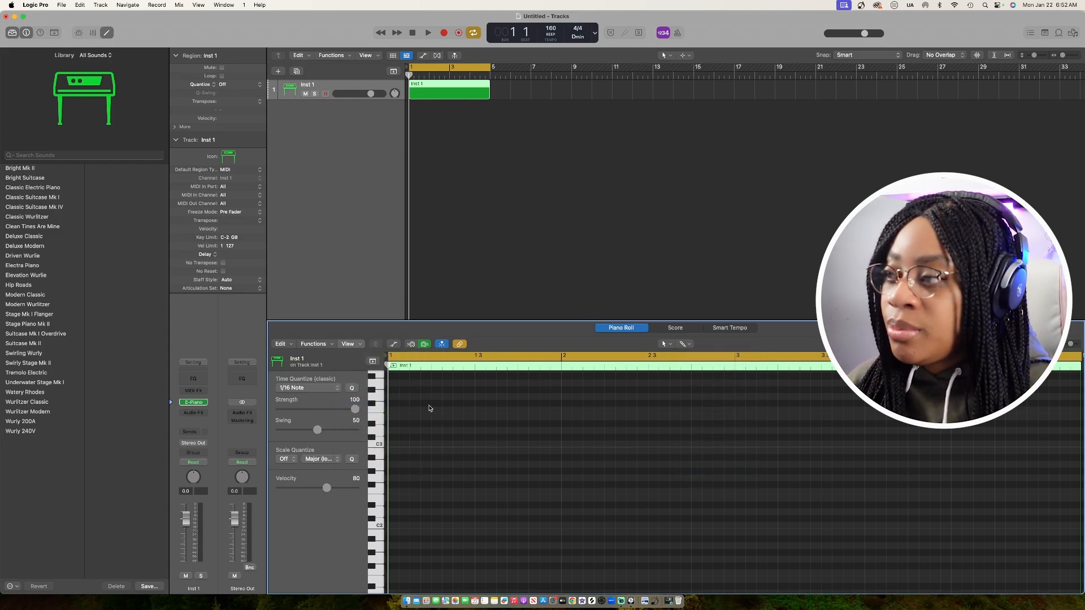
scroll(435, 479, down, 3)
scroll(401, 484, up, 2)
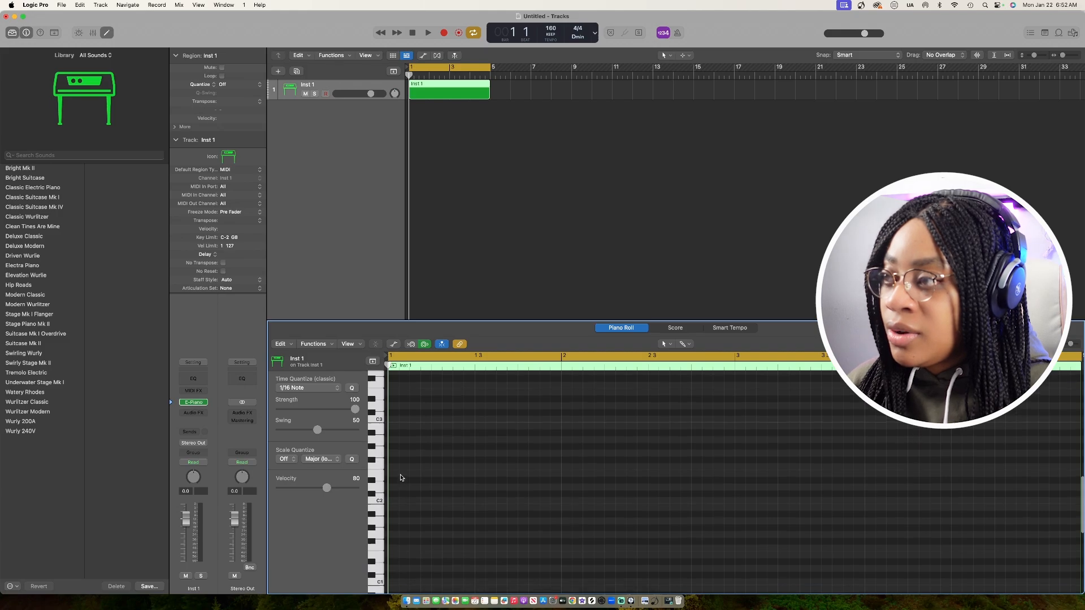
drag(402, 504, 559, 506)
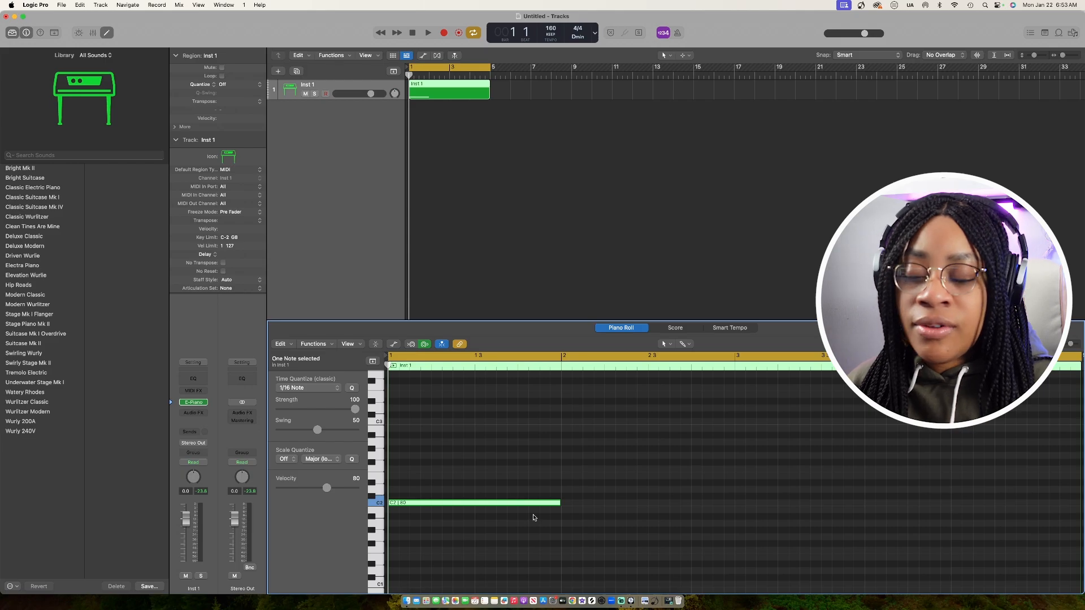
- Set the Piano Roll's scale quantize to C Natural Minor (Aeolian)
click(286, 459)
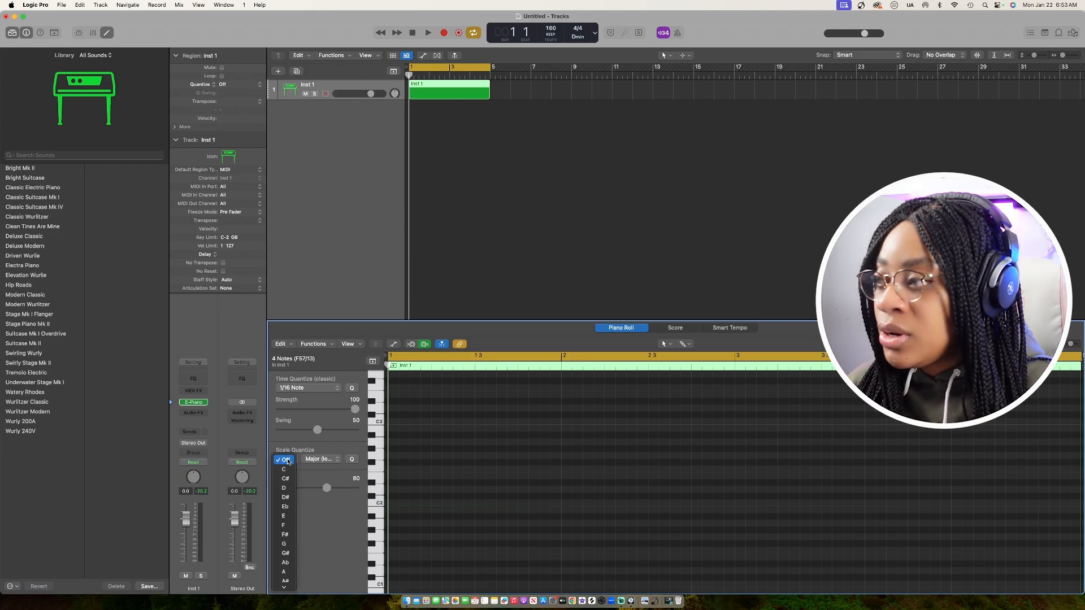
click(284, 469)
click(320, 459)
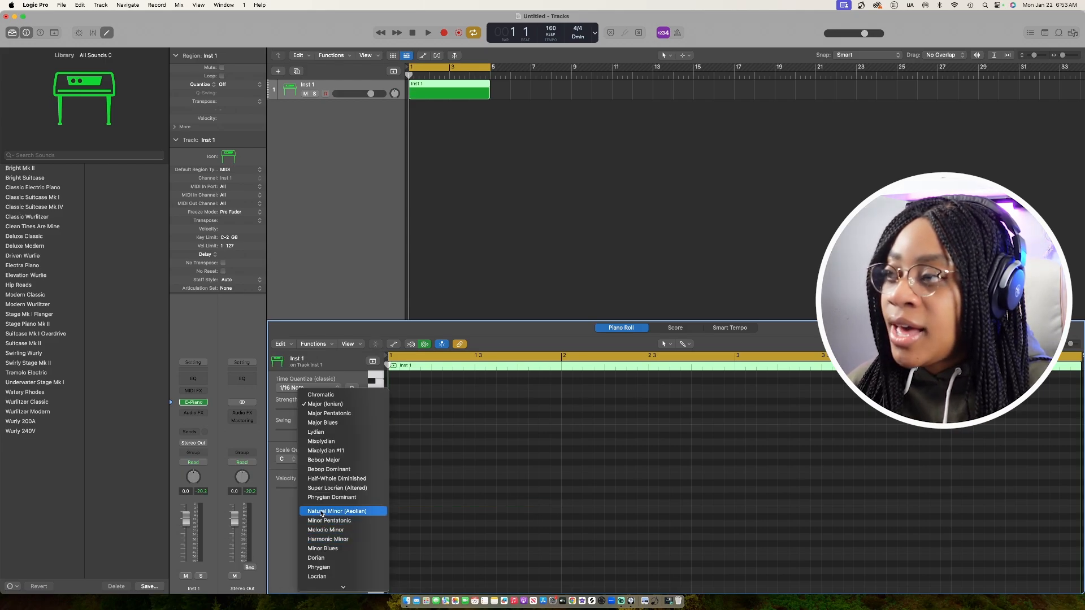
click(321, 511)
- Paint a C minor chord of C2, D#2 and G2 across bar 1 with the Brush Tool and play it back
super+click(394, 503)
drag(399, 503, 561, 505)
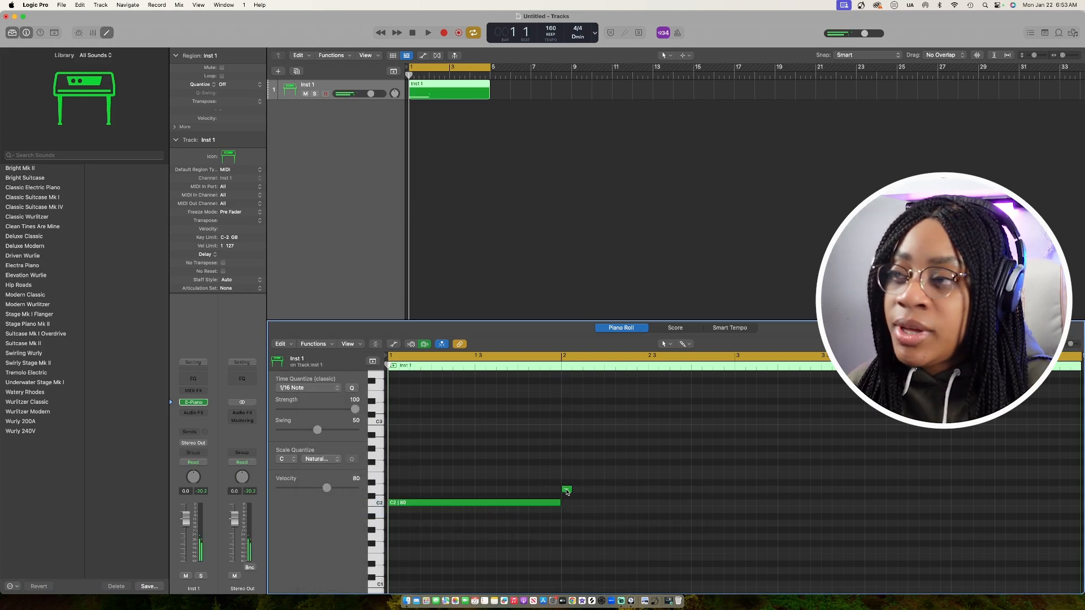
super+click(394, 483)
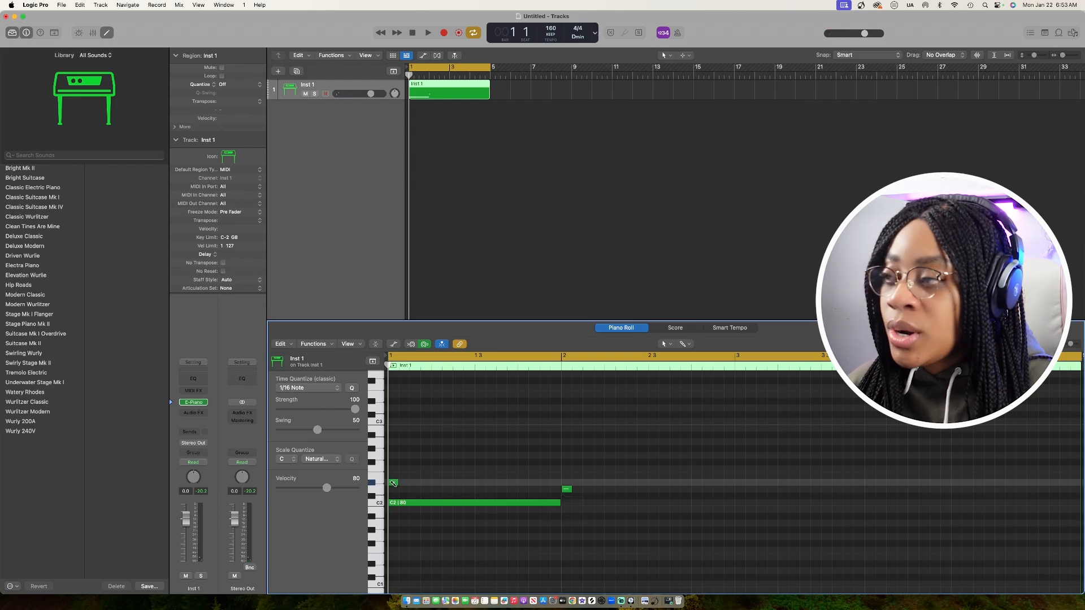
drag(401, 483, 561, 484)
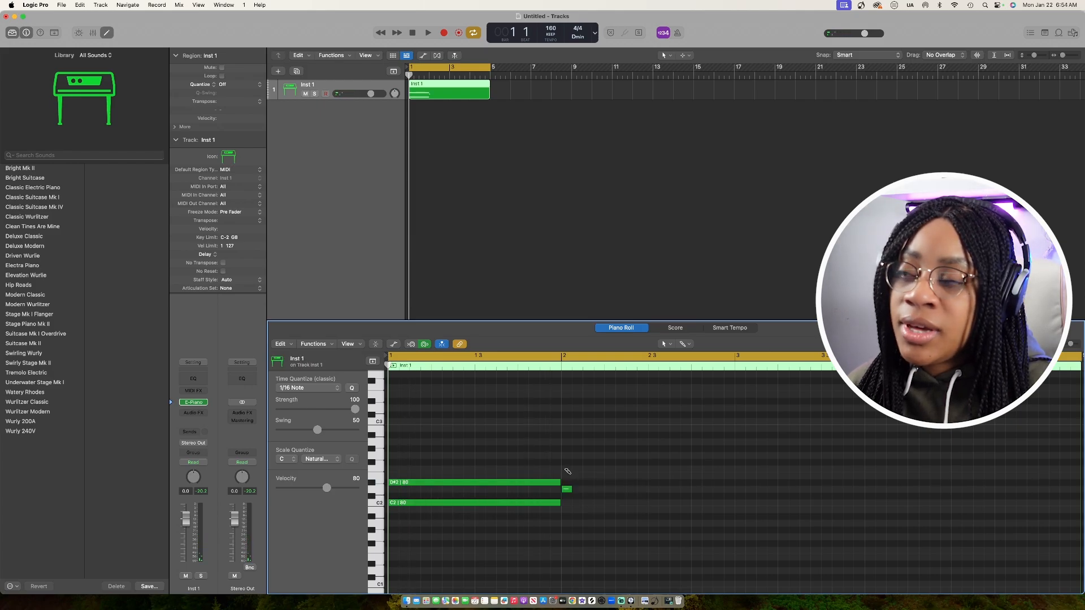
super+click(567, 470)
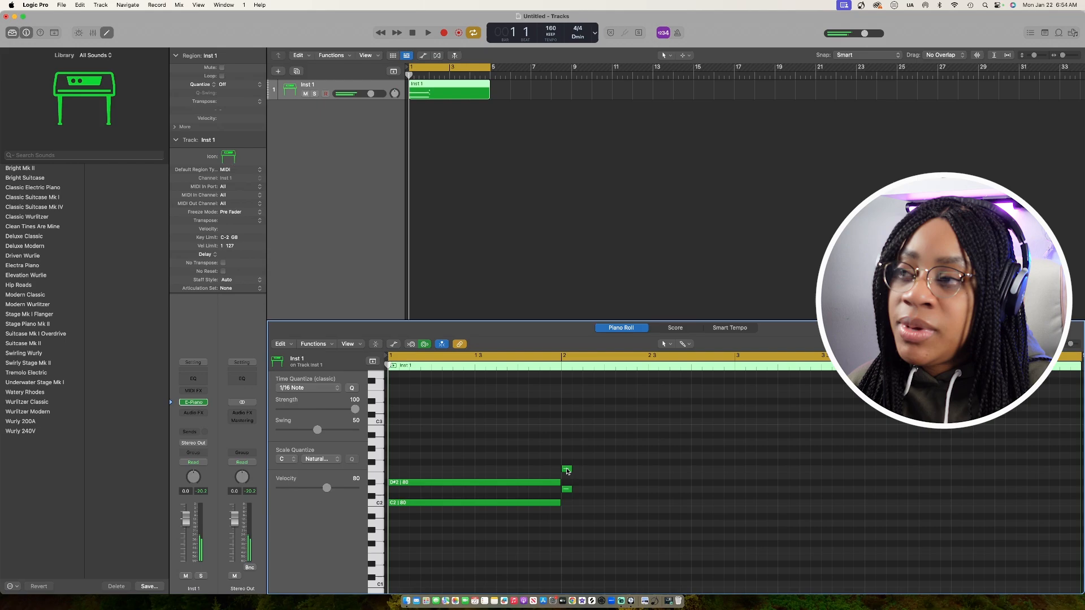
super+click(402, 468)
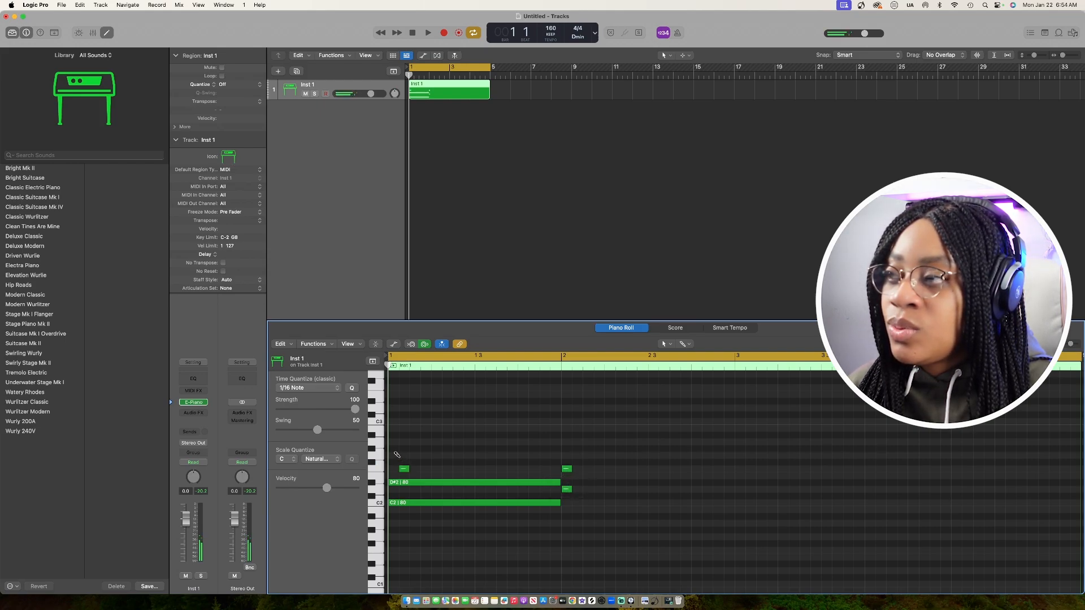
drag(403, 469, 560, 456)
key(space)
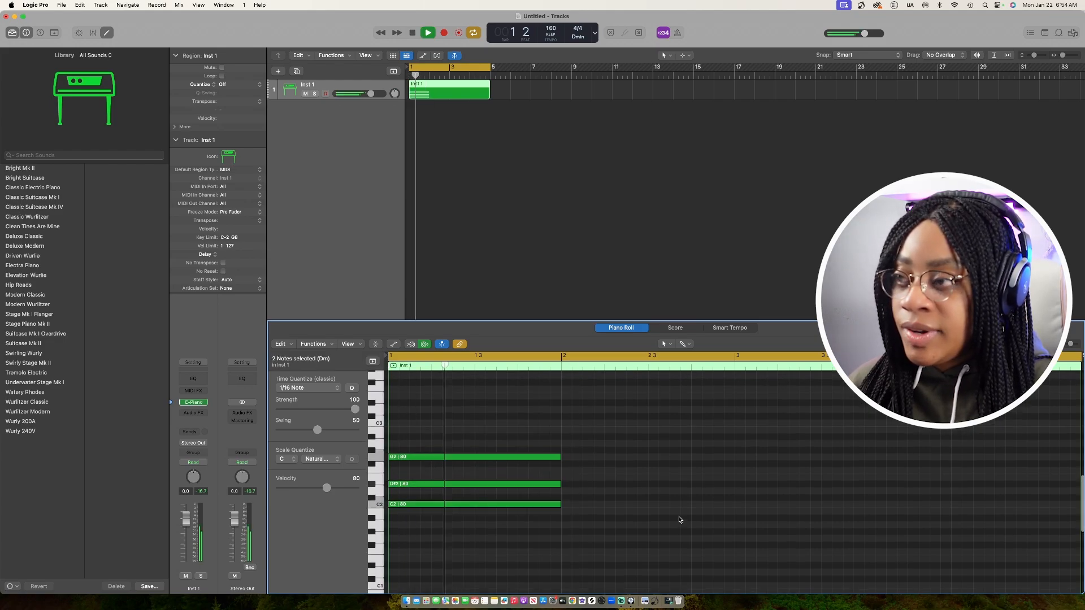
key(space)
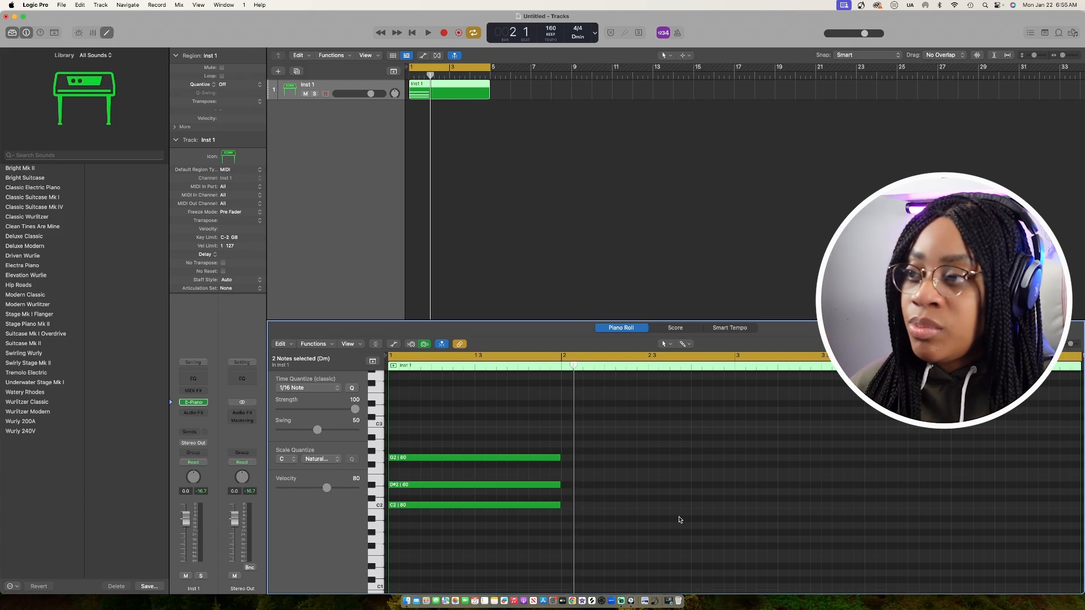
- Change the scale quantize to Major (Ionian) and paint C2, E2 and G2 across bar 2
click(321, 459)
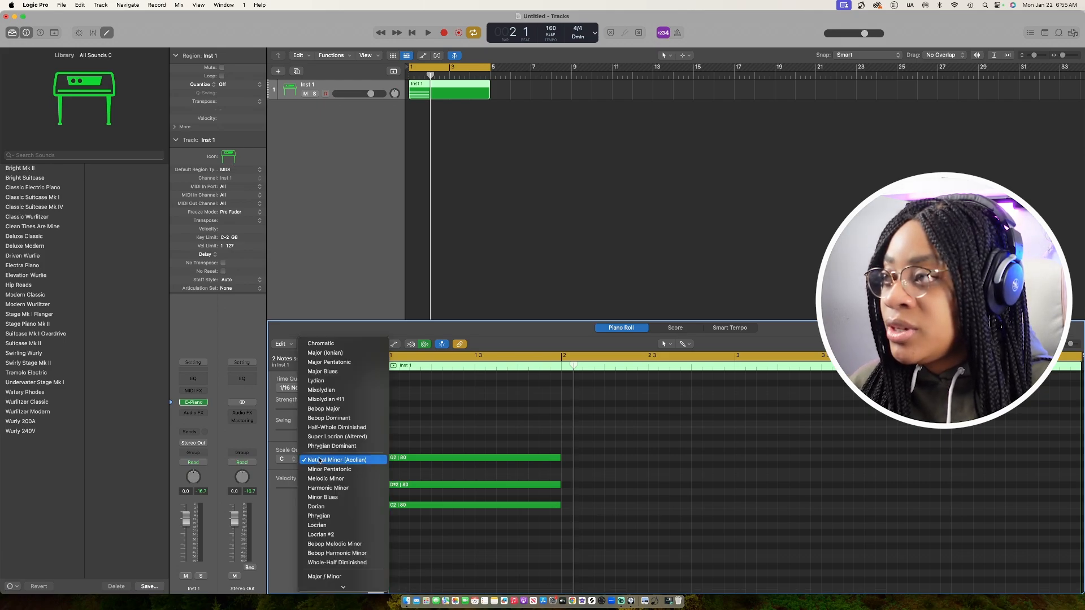
click(326, 353)
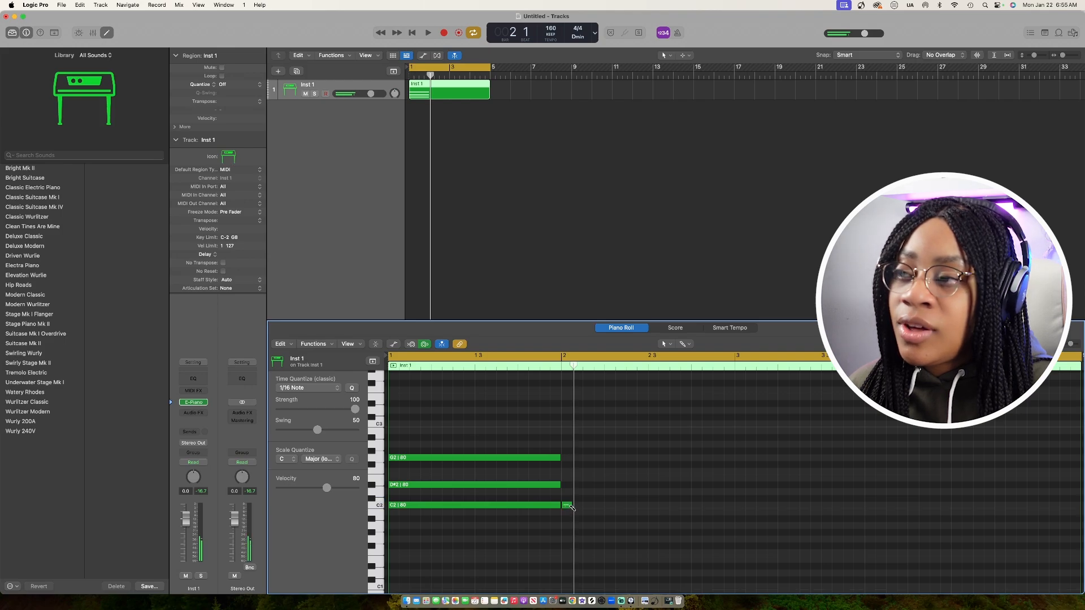
drag(571, 507, 734, 509)
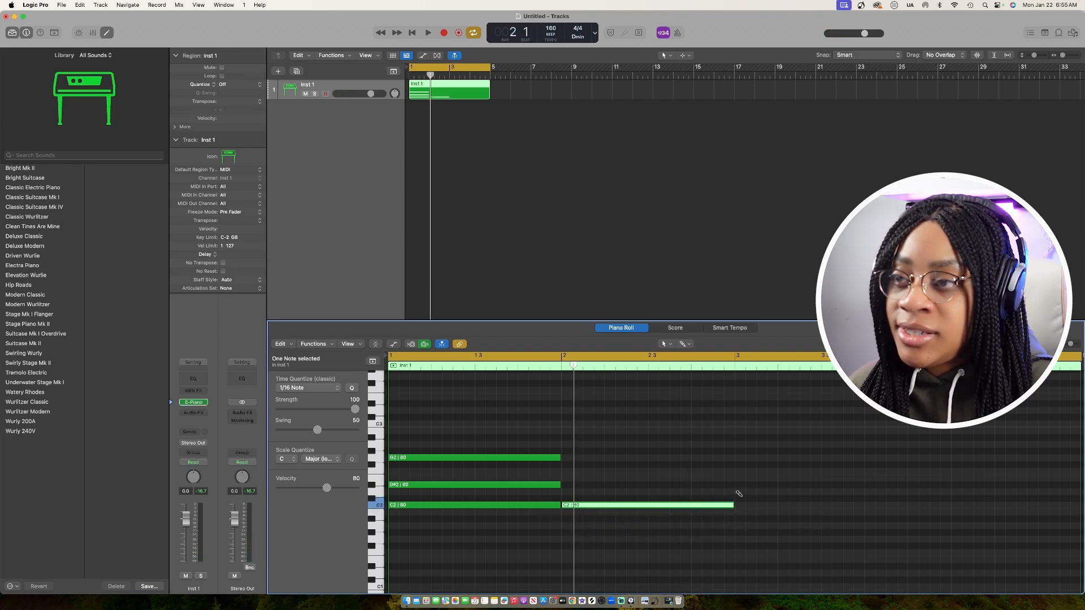
click(739, 498)
click(741, 498)
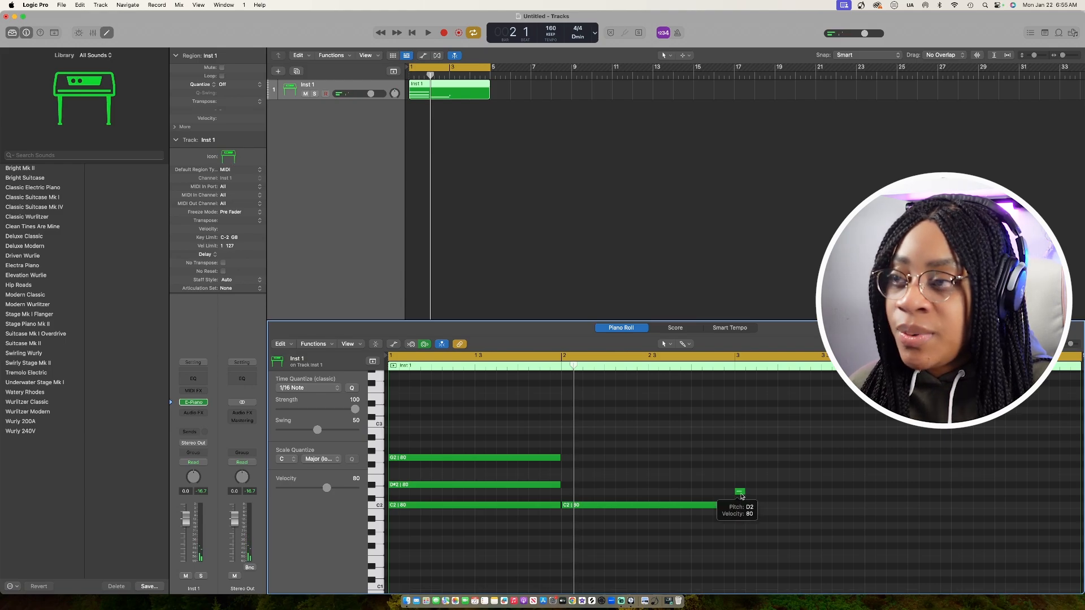
click(573, 478)
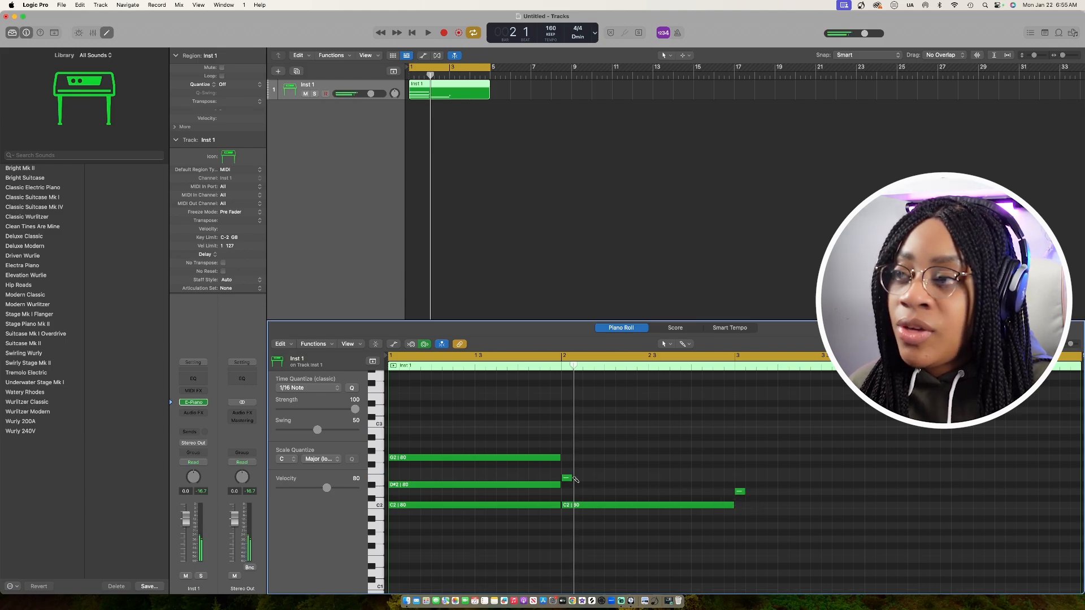
drag(573, 480, 735, 477)
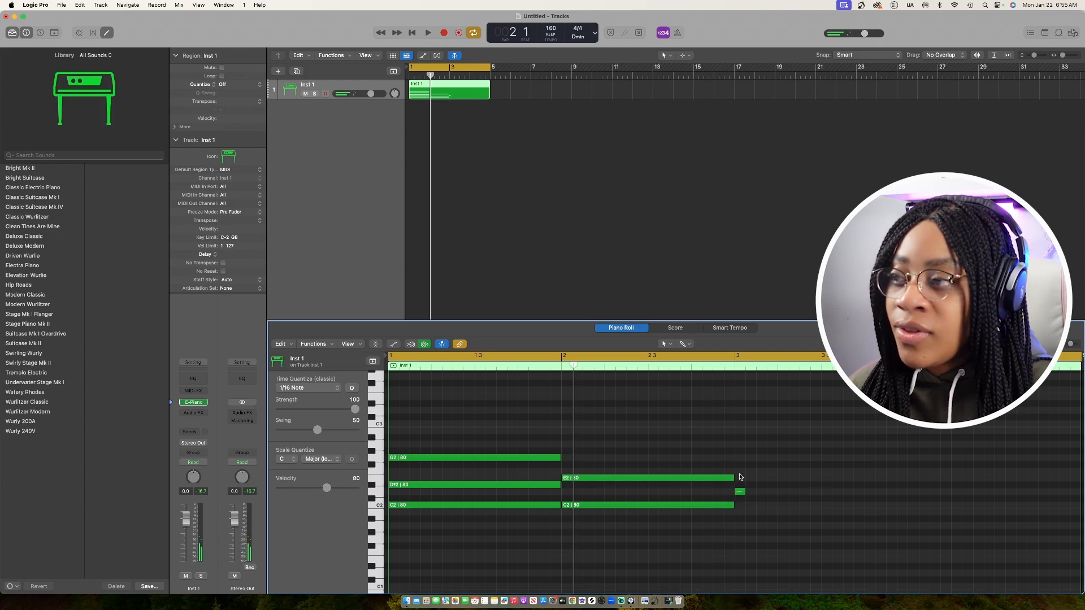
click(740, 471)
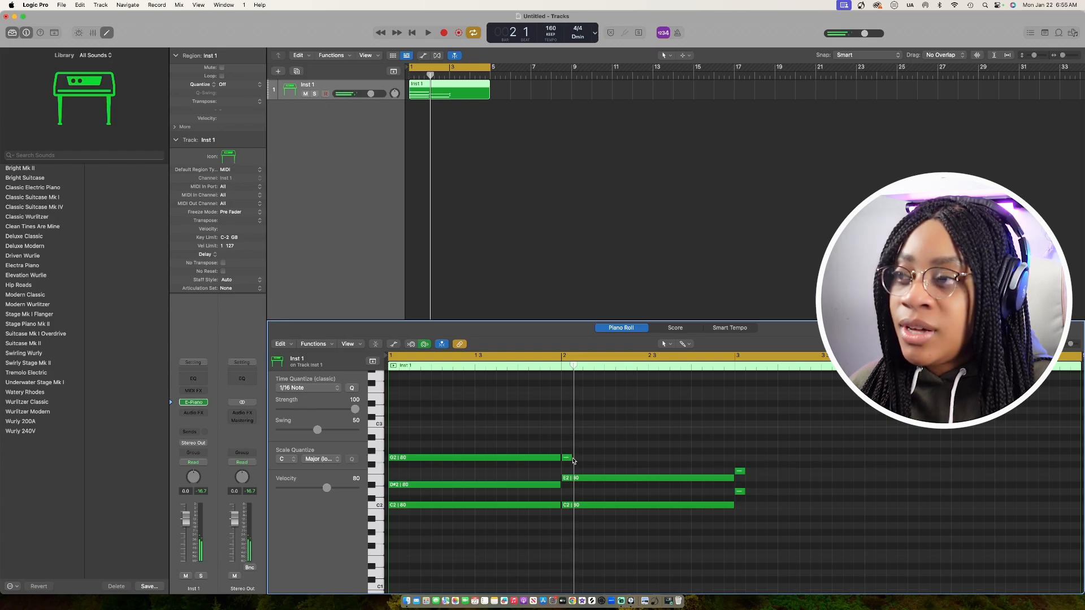
drag(569, 458, 734, 469)
- Lower the E2 note in bar 2 to D2 and play back both chords
drag(610, 478, 611, 491)
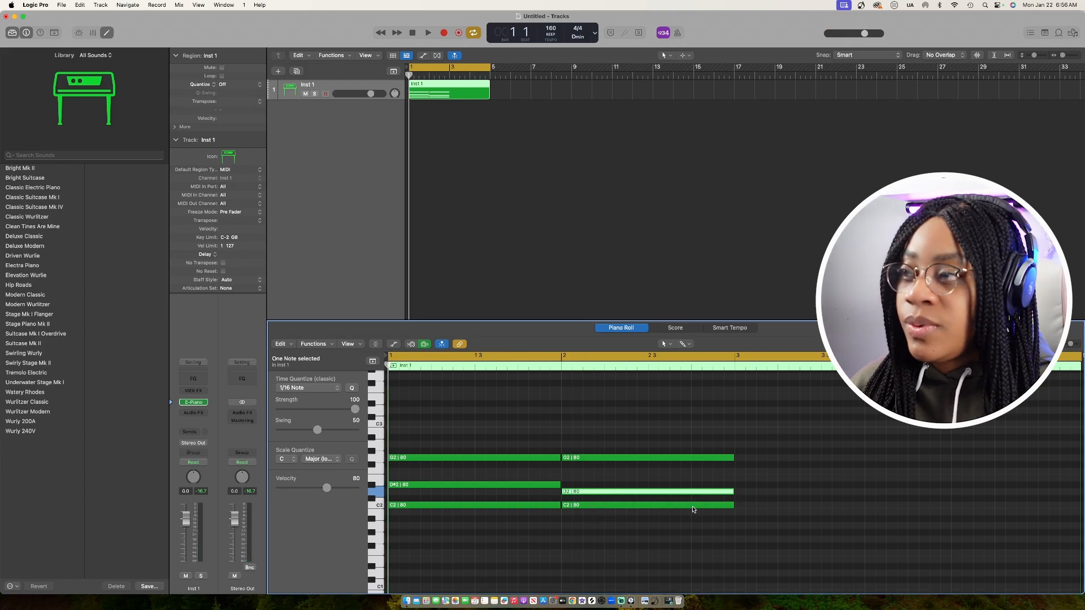
key(space)
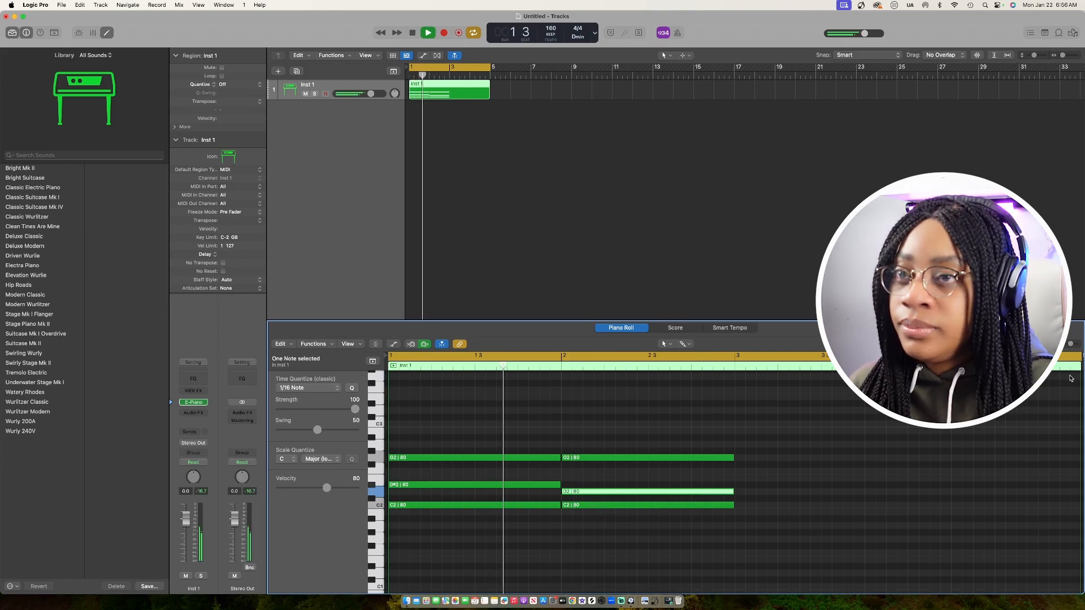
drag(1071, 343, 1068, 344)
key(space)
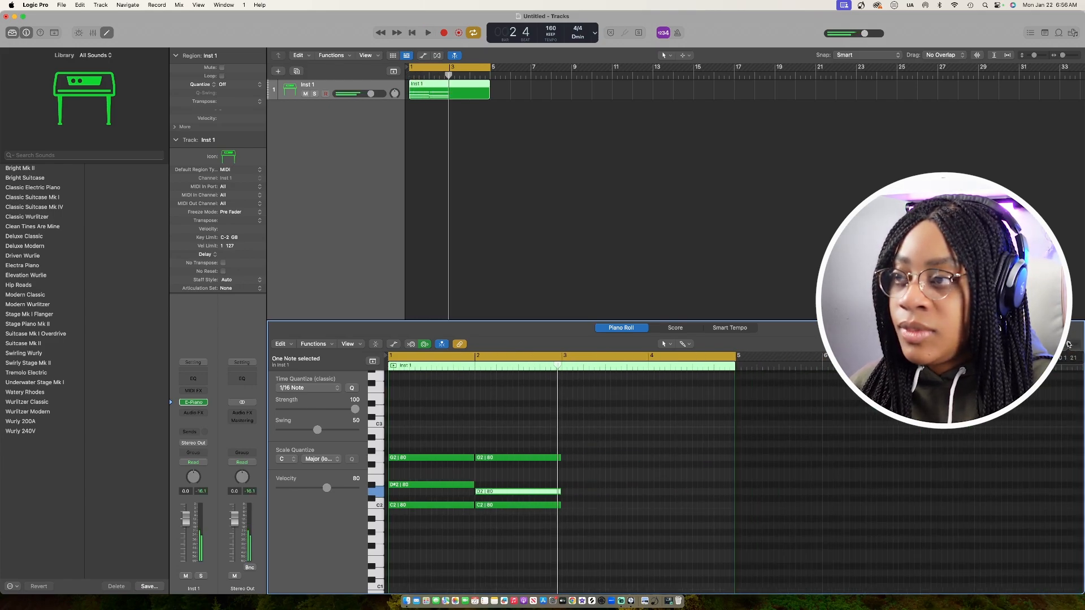
- Copy the two chords from bars 1 and 2 into bars 3 and 4 and play the progression
drag(651, 546, 585, 458)
click(461, 541)
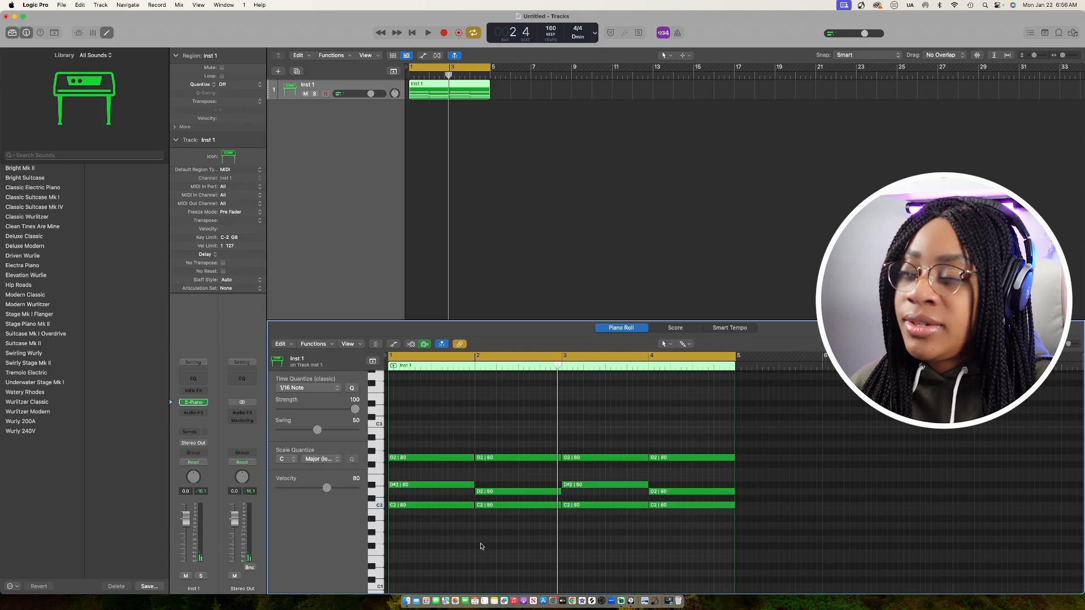
key(space)
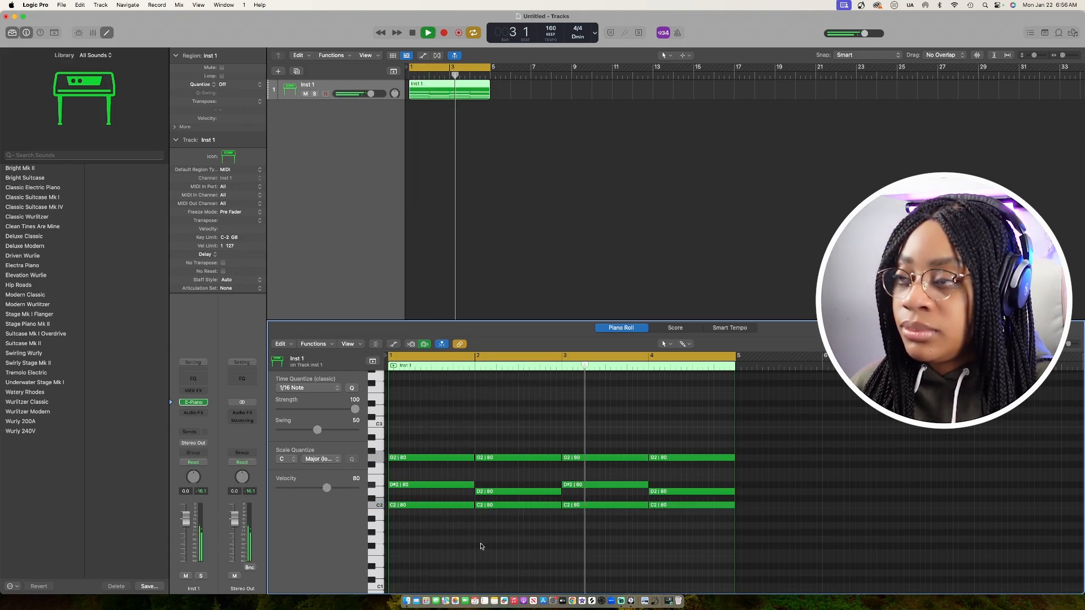
key(space)
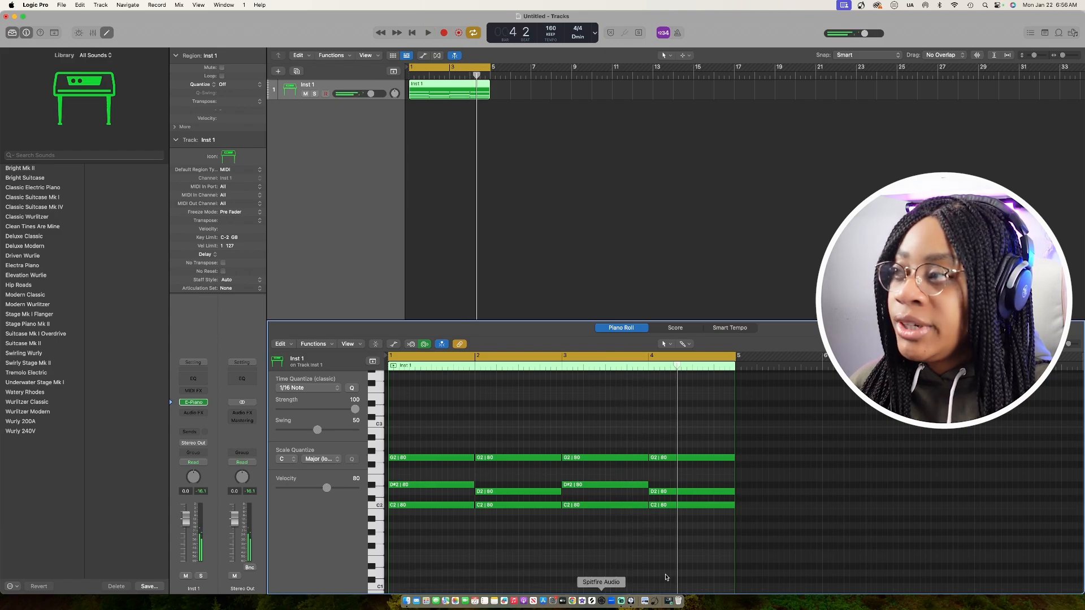
- Replace the Inst 1 track's instrument with stereo Omnisphere and load the Agape Sheen patch from the Pads + Strings category
click(198, 403)
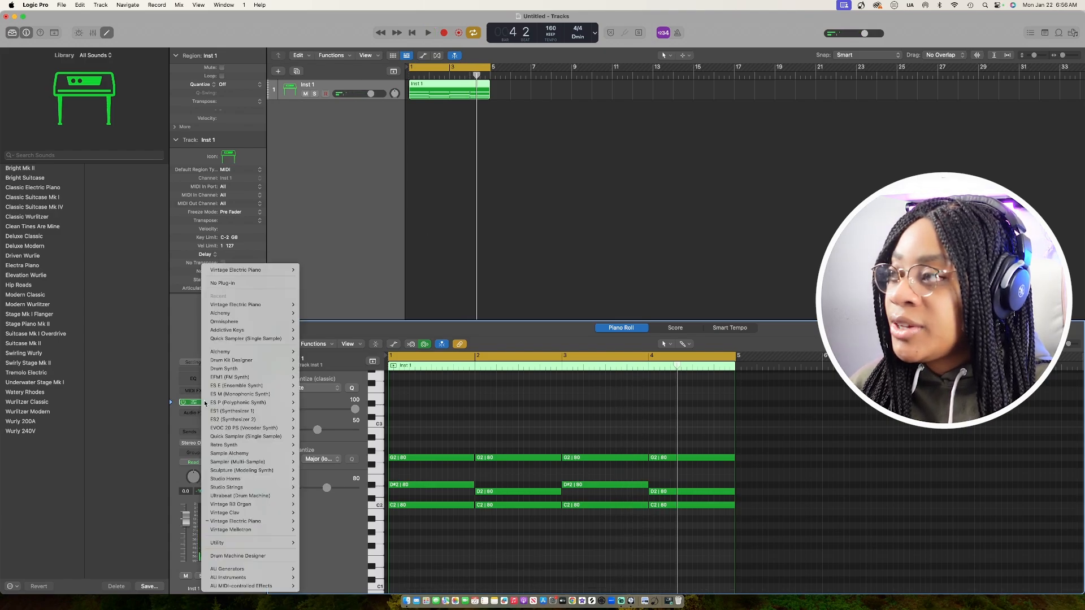
mouse_move(265, 322)
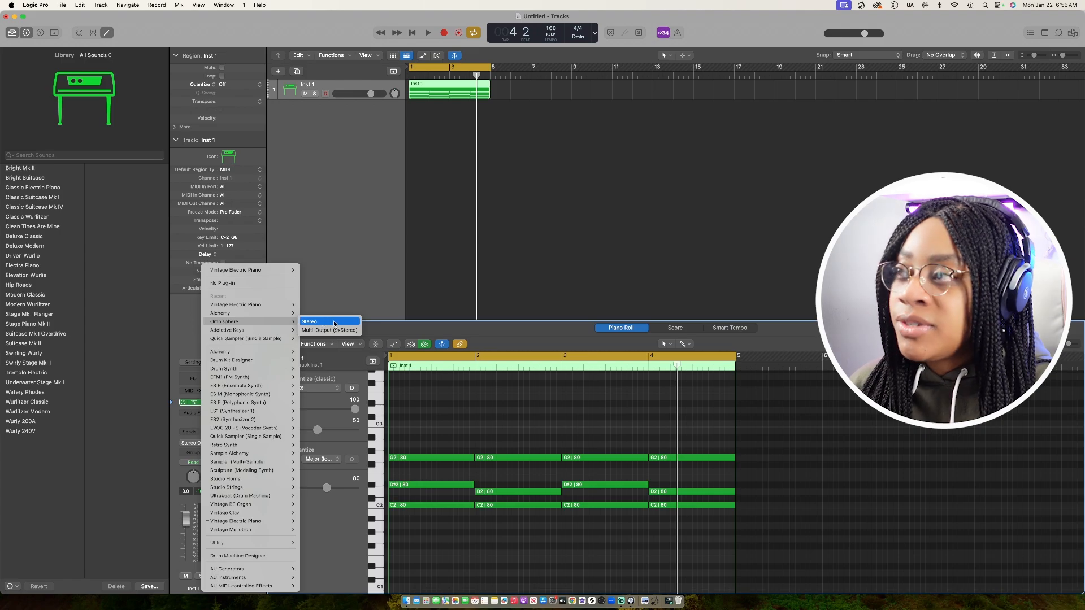
click(333, 322)
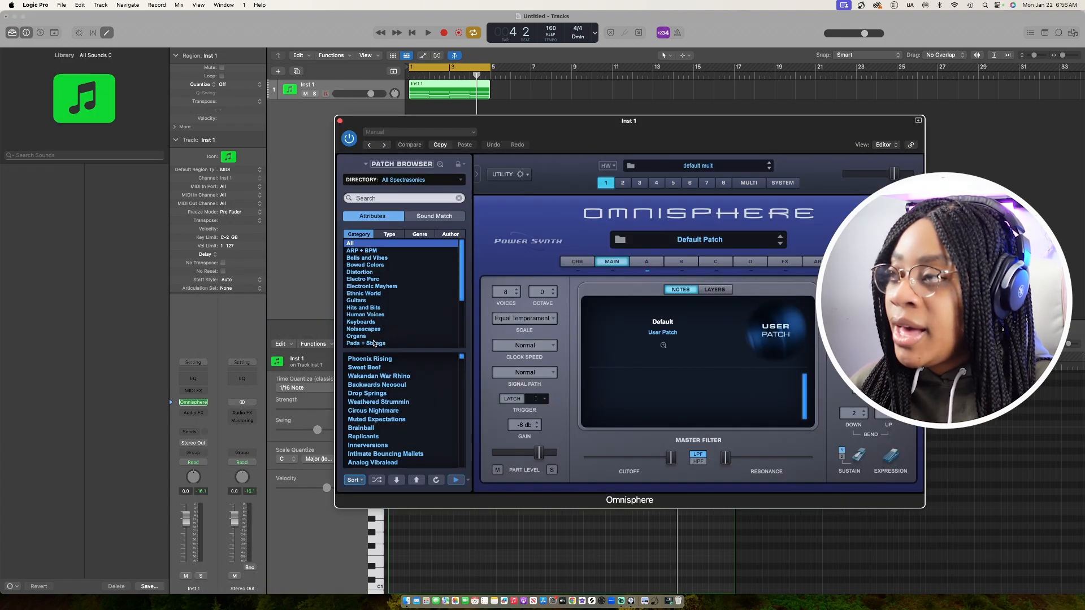
click(376, 343)
click(366, 360)
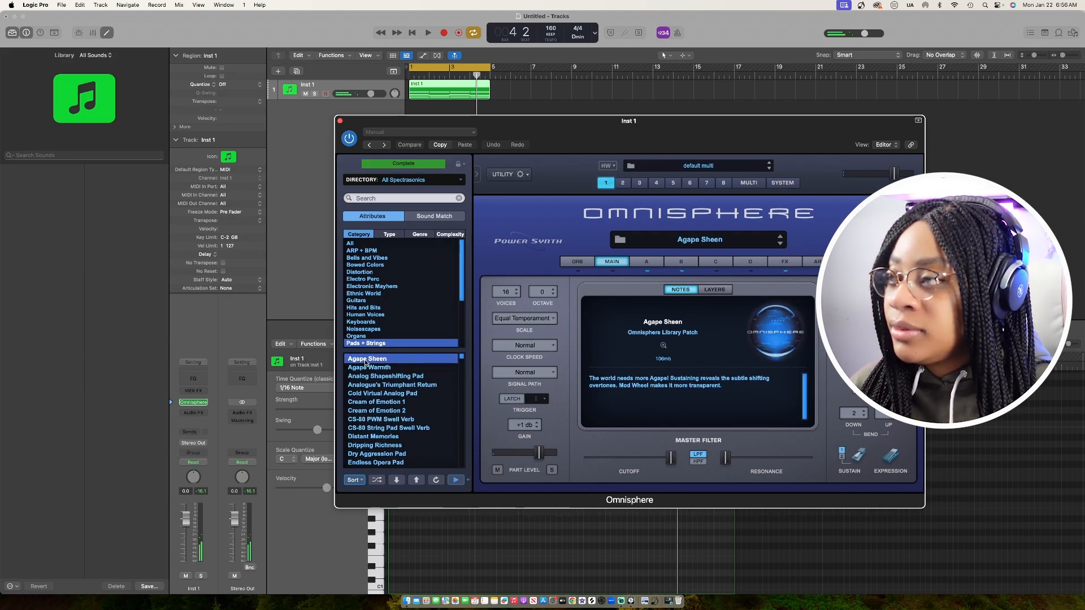
- Audition the Pads + Strings patches in Omnisphere one after another, from Agape Sheen down to Lush Supersaw Phaser 2
key(Down)
key(Down)
key(Down)
key(Down)
key(Down)
key(Down)
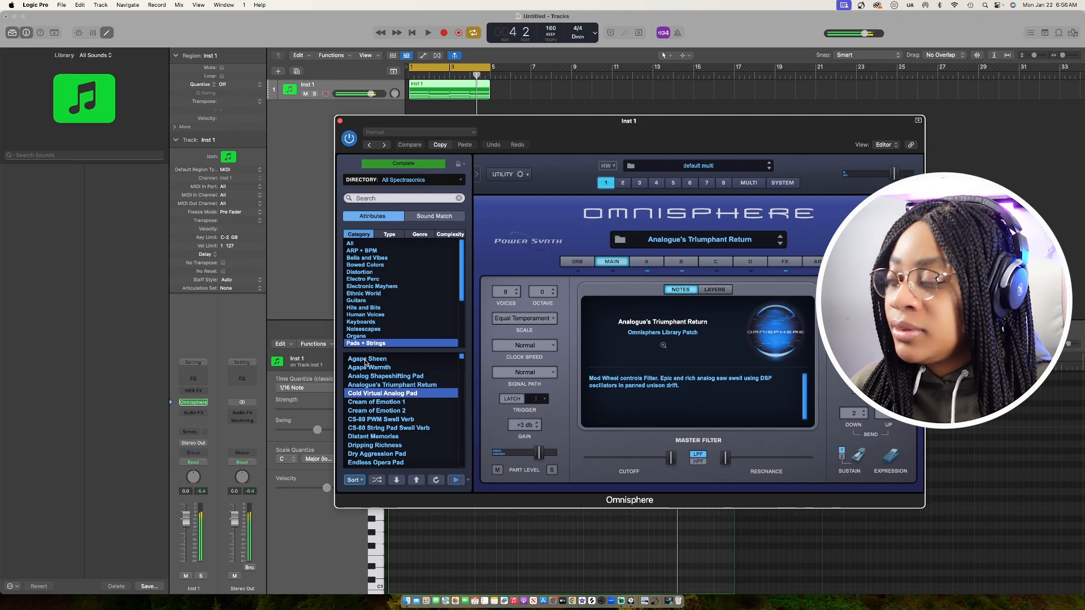
key(Down)
key(Down)
key(Down)
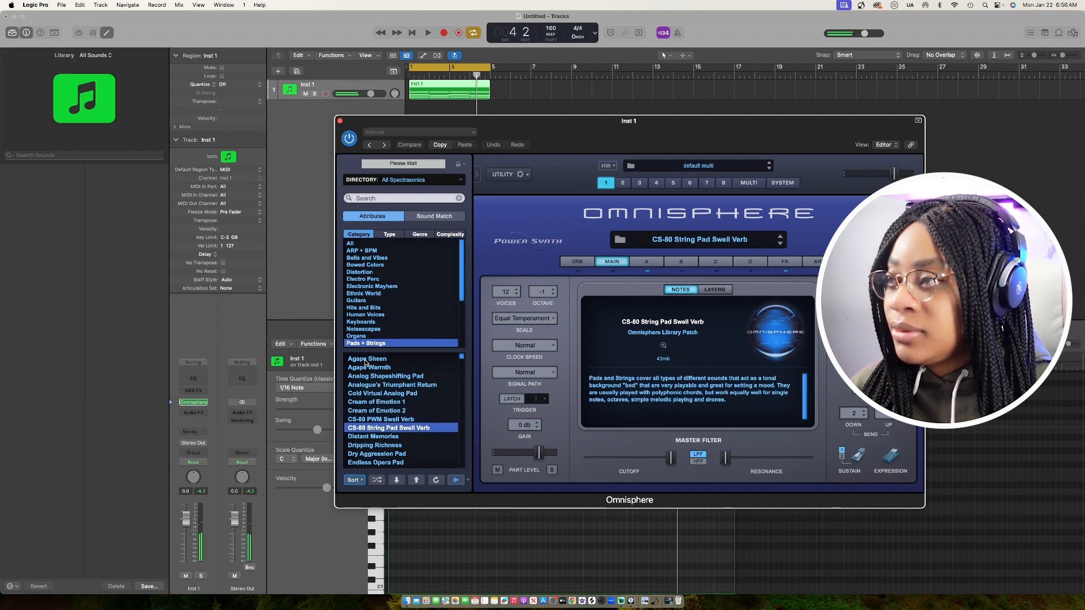
key(Down)
key(Down)
key(Down)
key(Down)
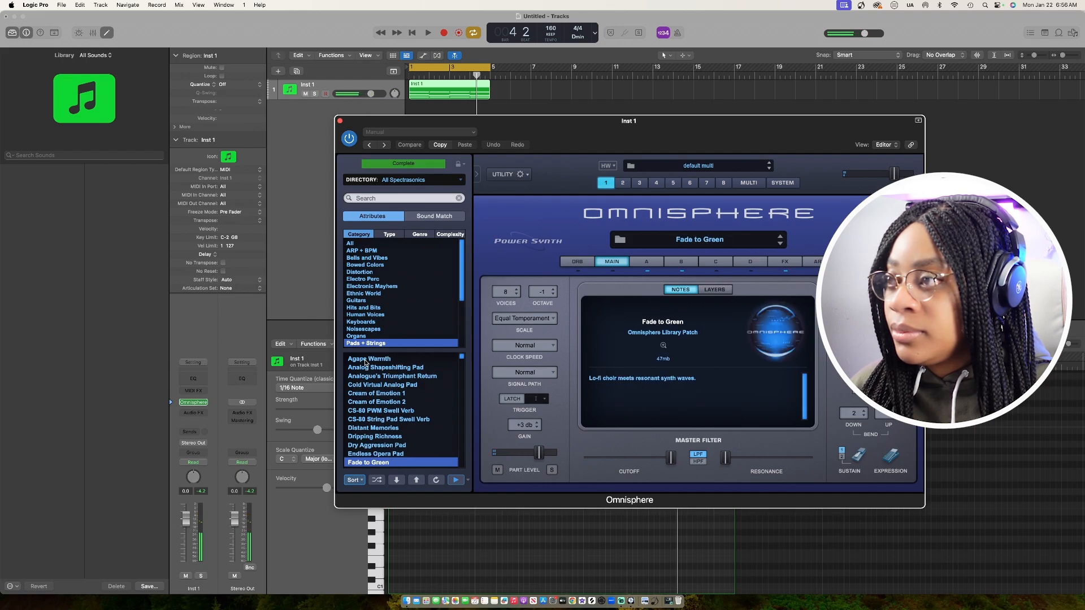
key(Down)
key(Down)
key(Down)
key(Down)
key(Down)
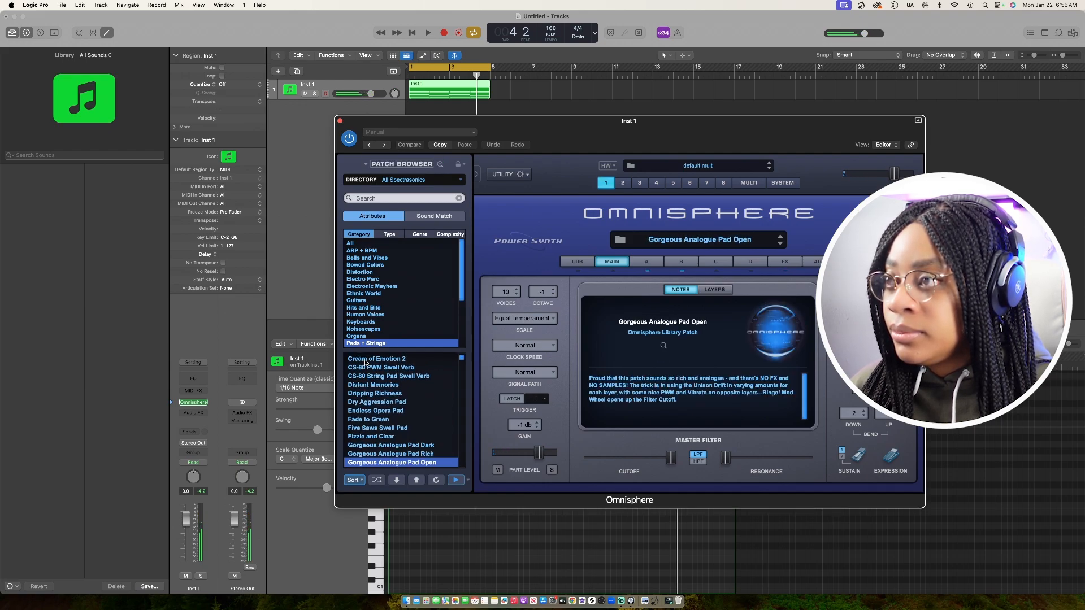
key(Down)
key(Down)
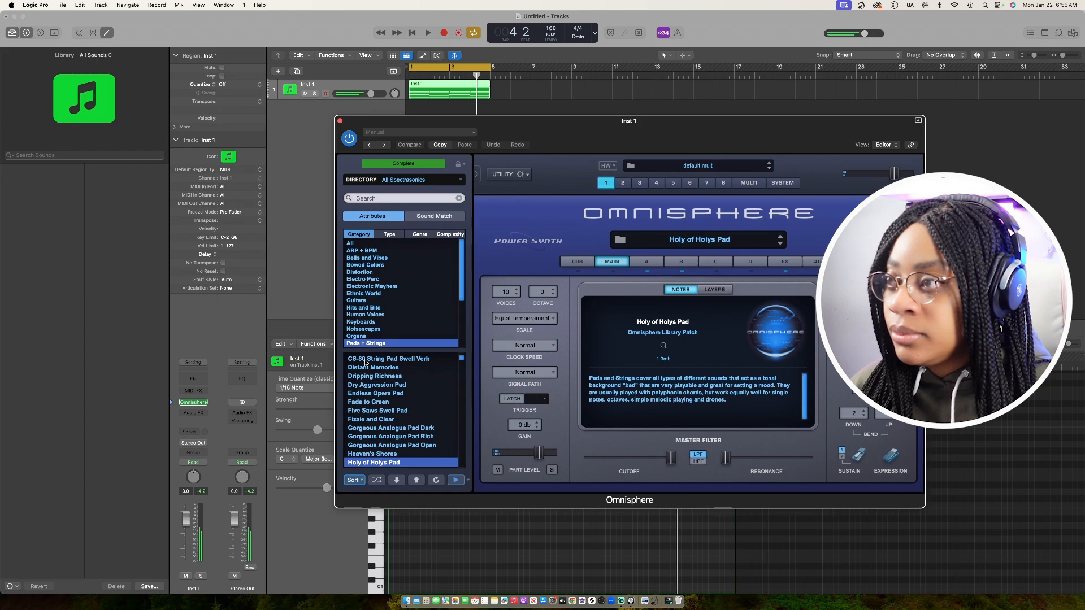
key(Down)
key(Down)
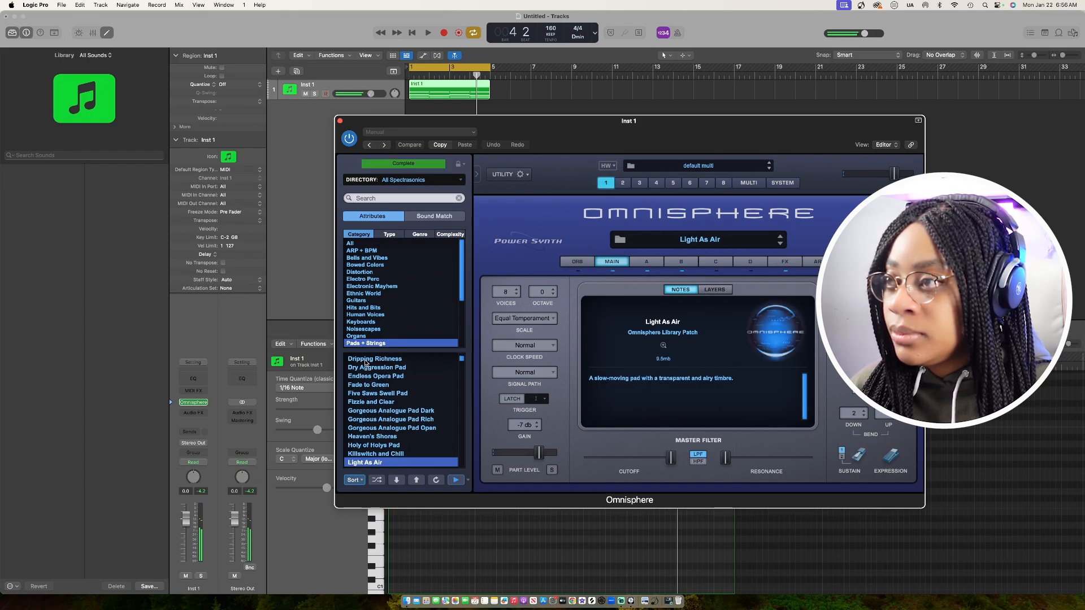
key(Down)
key(Down)
key(Down)
key(Down)
key(Down)
key(Down)
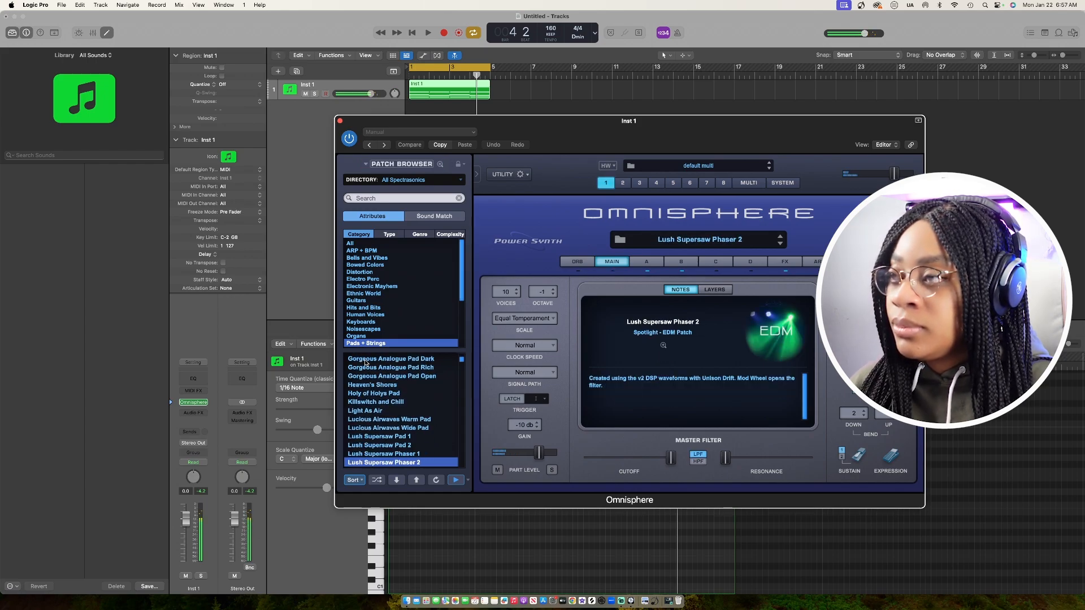
- Load the Warming Vox Pad patch from further down the Pads + Strings list and play back the chord progression
scroll(396, 395, up, 10)
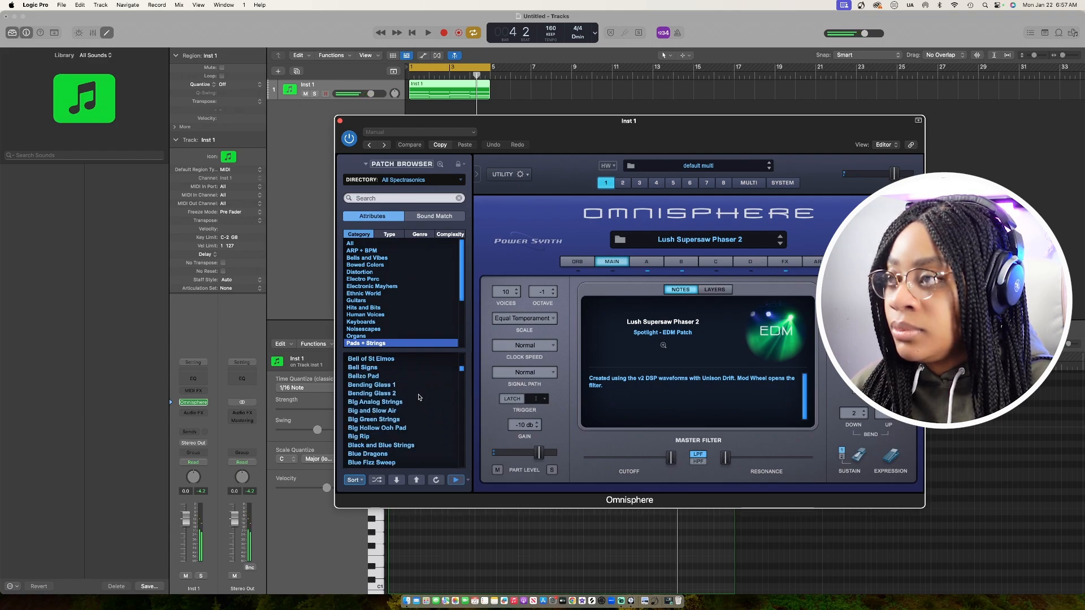
scroll(418, 397, down, 20)
click(428, 384)
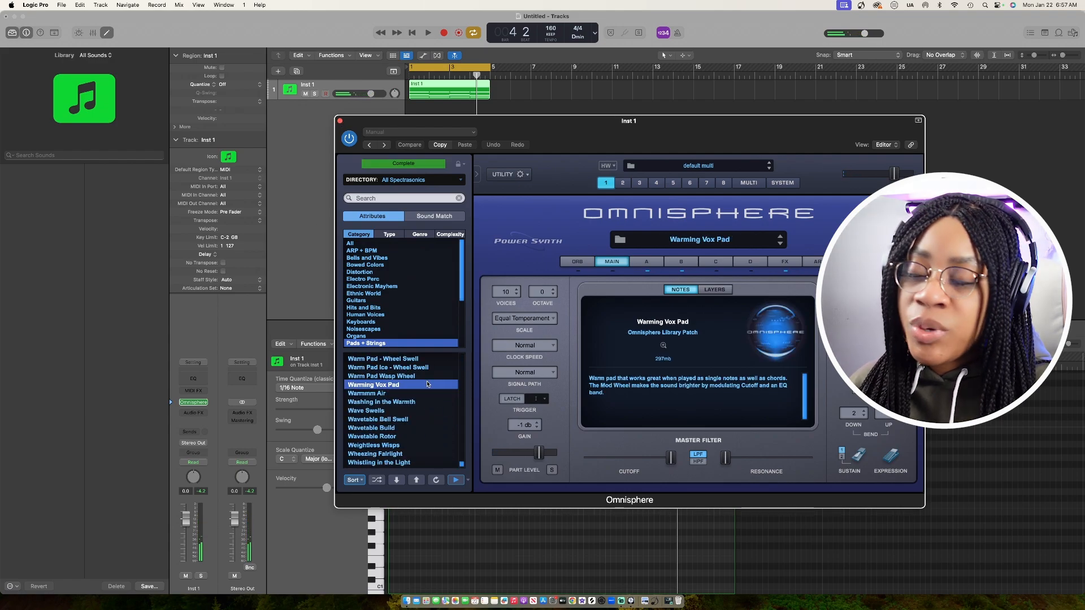
drag(367, 122, 565, 139)
key(space)
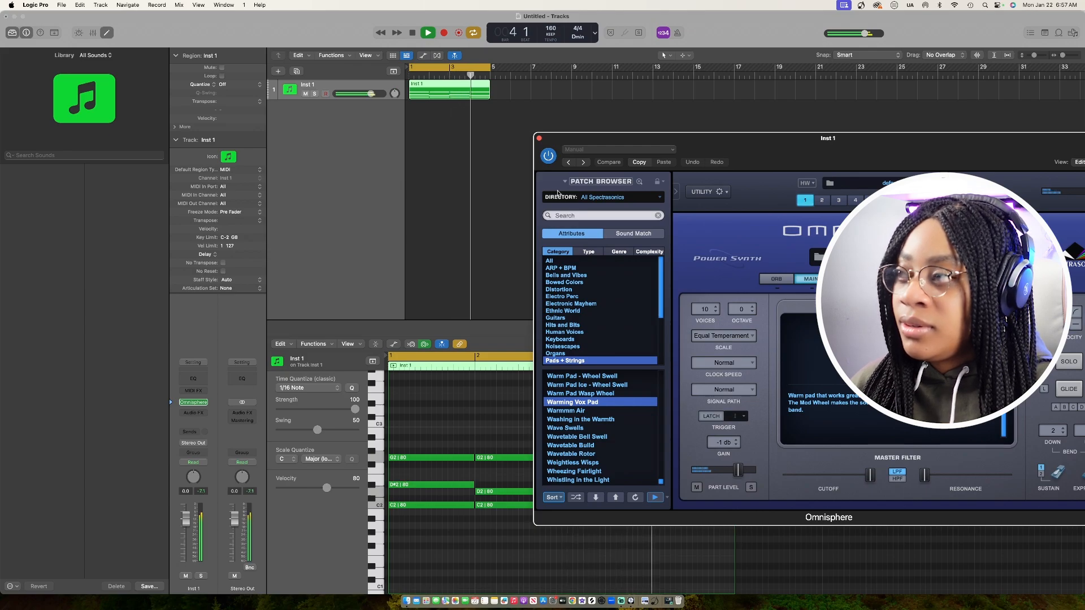
key(space)
- Add a Channel EQ to the pad track with a high cut at about 4220 Hz and play back the chords
click(193, 378)
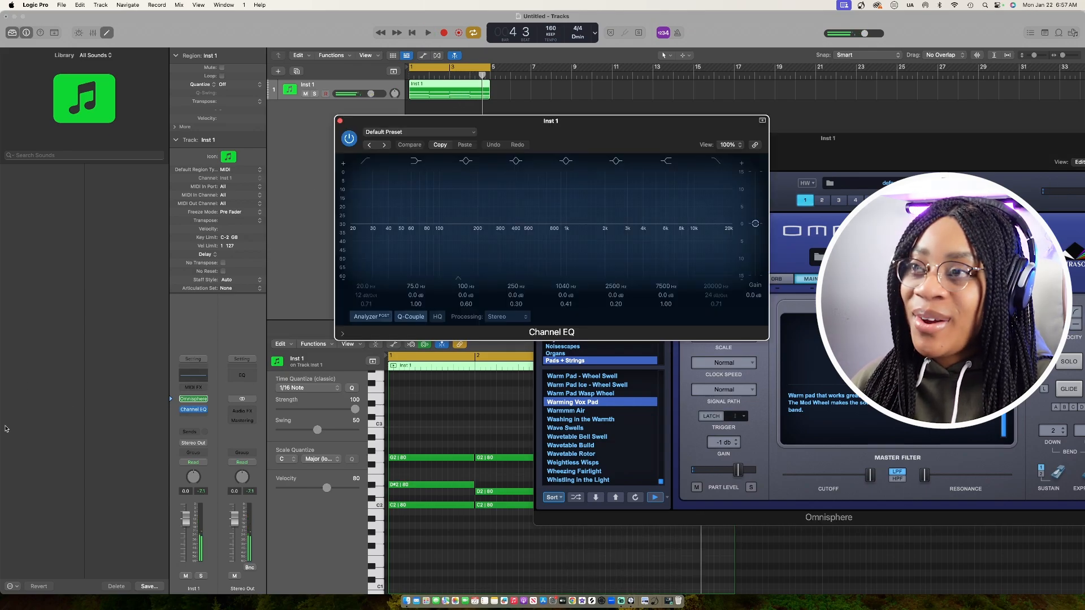
mouse_move(720, 226)
mouse_down()
mouse_move(621, 231)
mouse_move(635, 232)
mouse_up()
key(space)
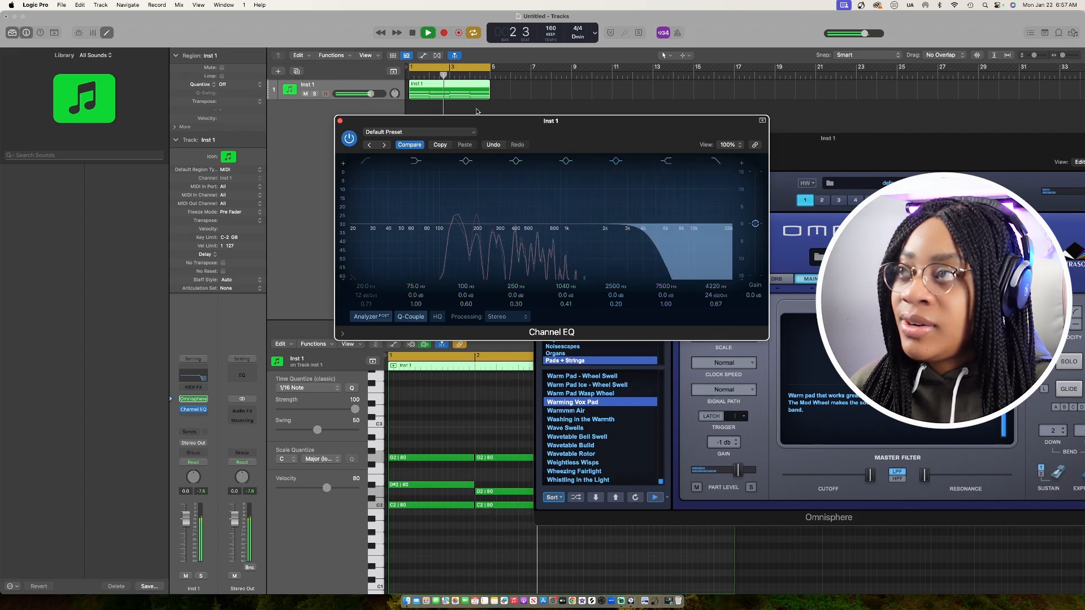
click(340, 121)
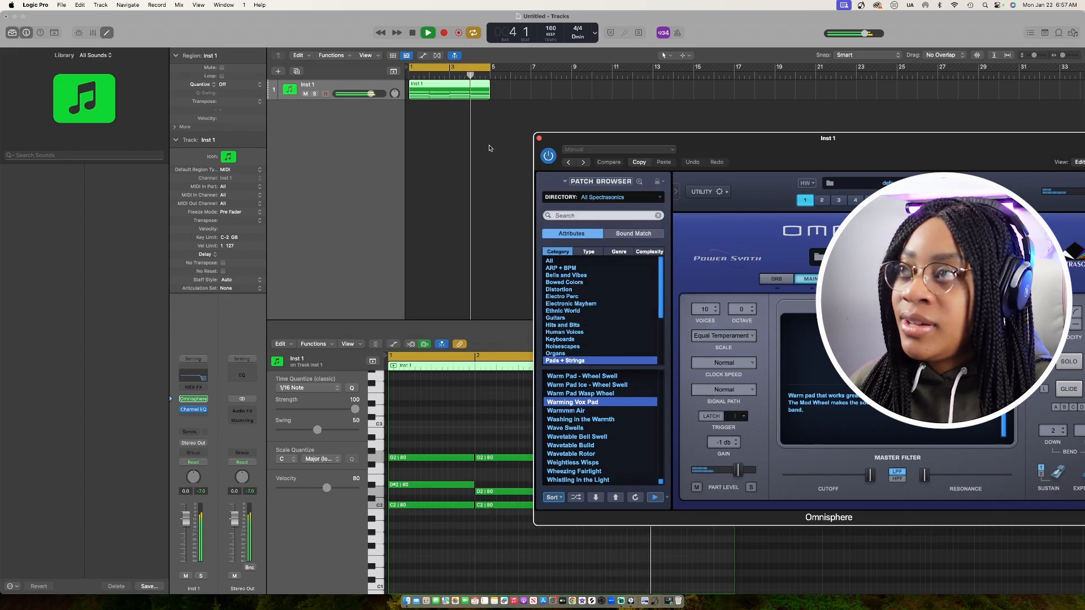
key(space)
key(super+w)
click(463, 128)
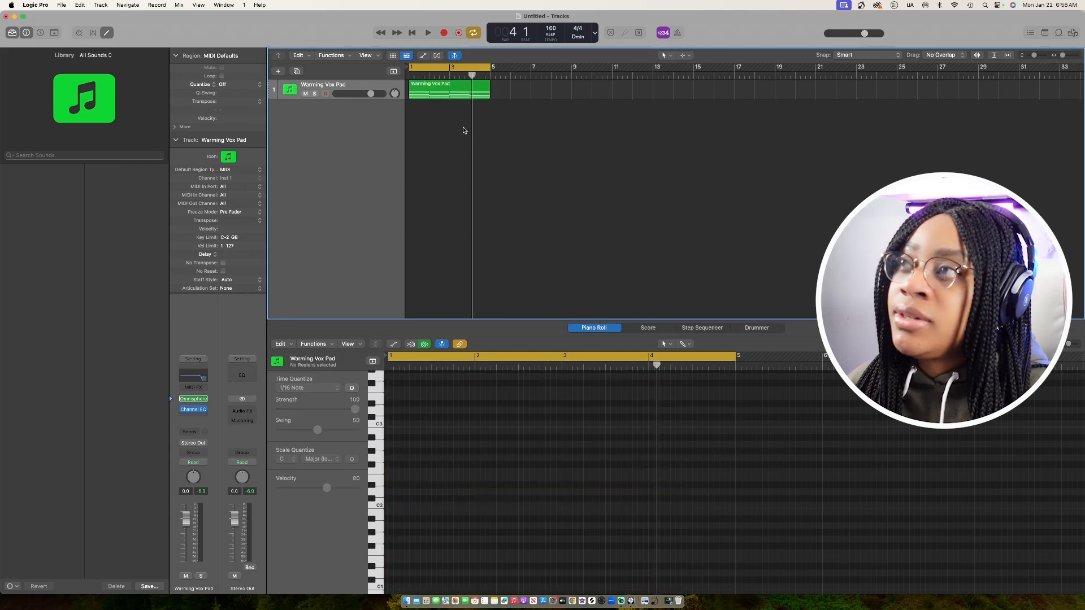
- Create a second software instrument track and load the Doom patch in its Alchemy synth
key(alt+super+n)
click(710, 423)
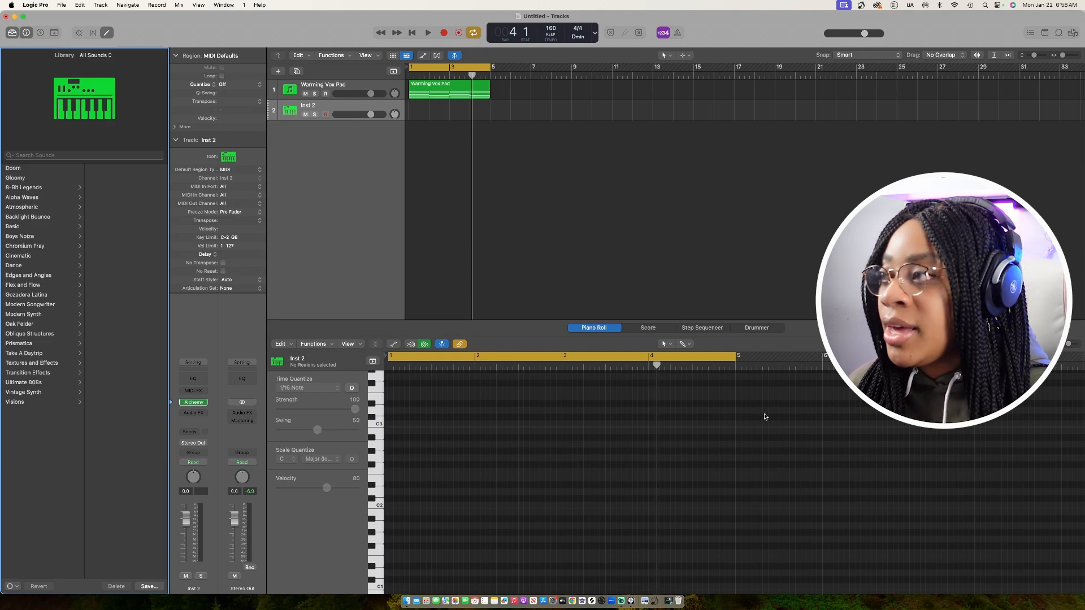
click(204, 402)
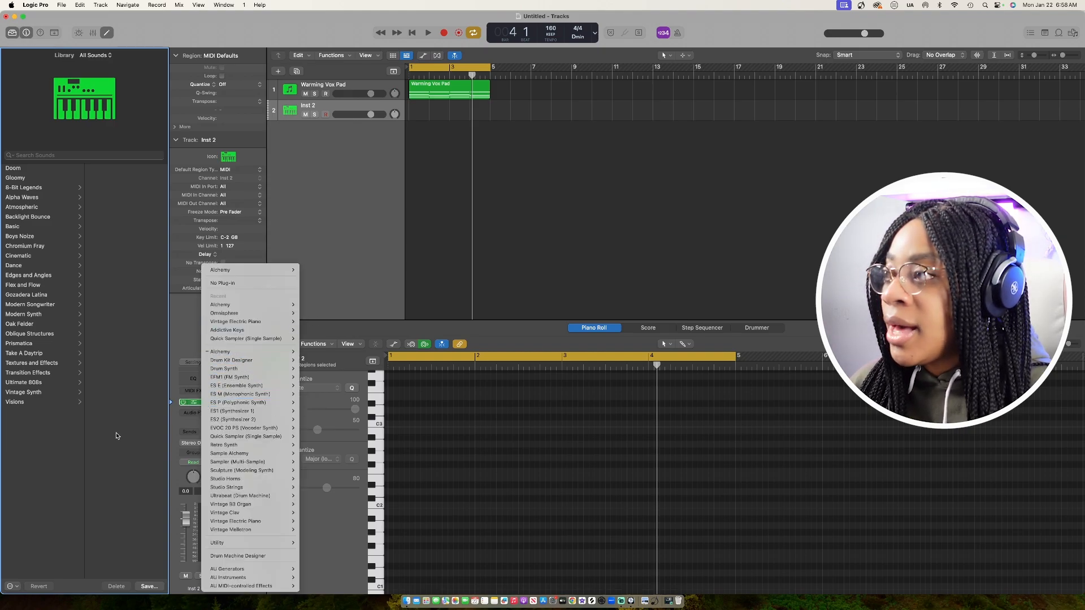
click(184, 421)
click(193, 402)
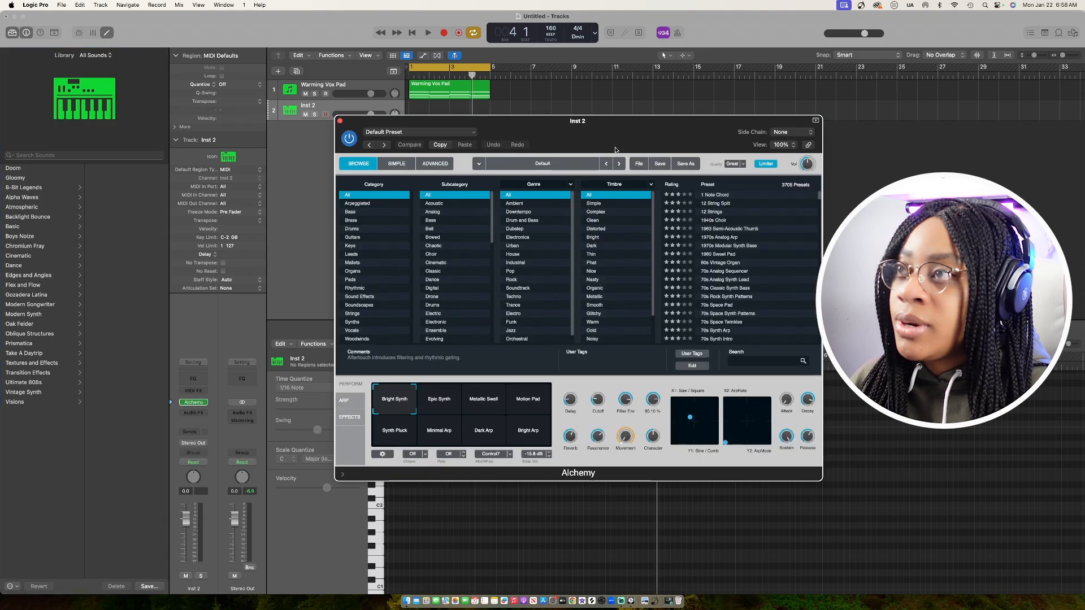
click(562, 186)
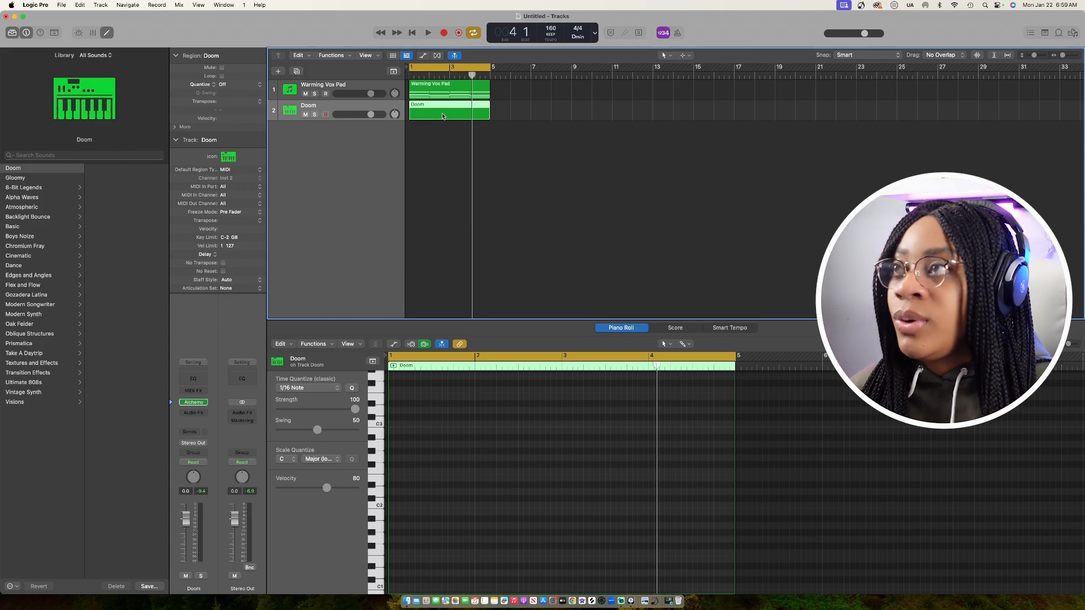
- Add a C1 note across bars 1 to 3 and a G0 note across bar 4 of the Doom region, and play it
click(439, 89)
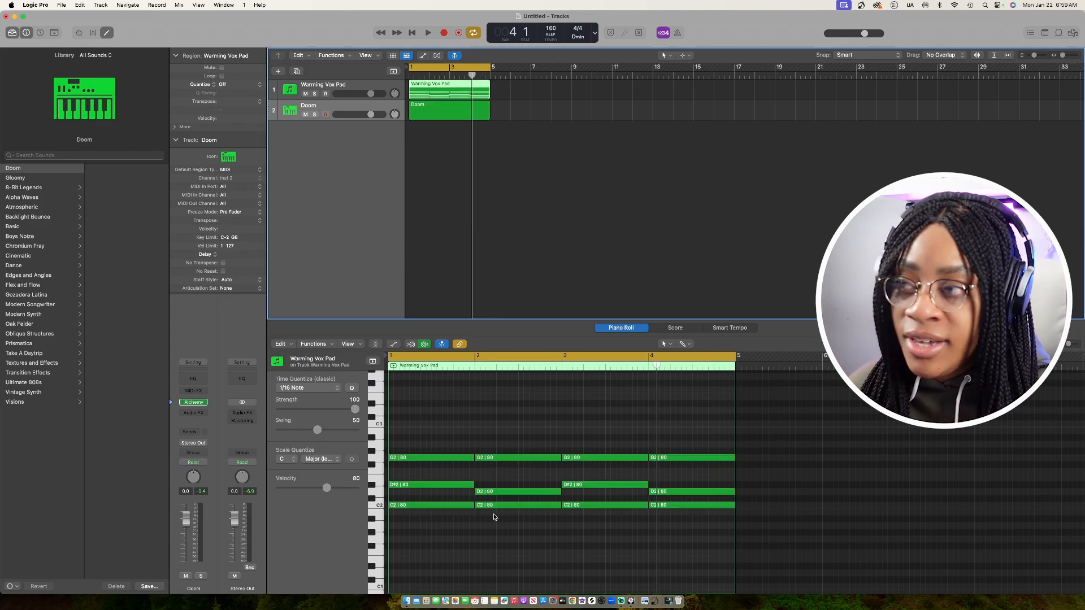
click(478, 113)
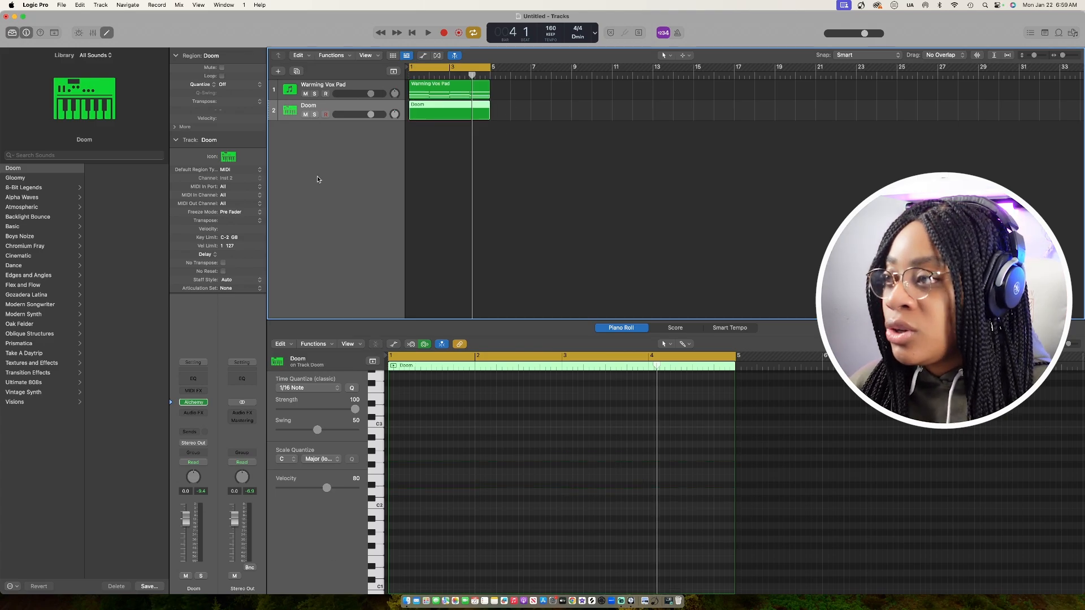
scroll(405, 522, down, 5)
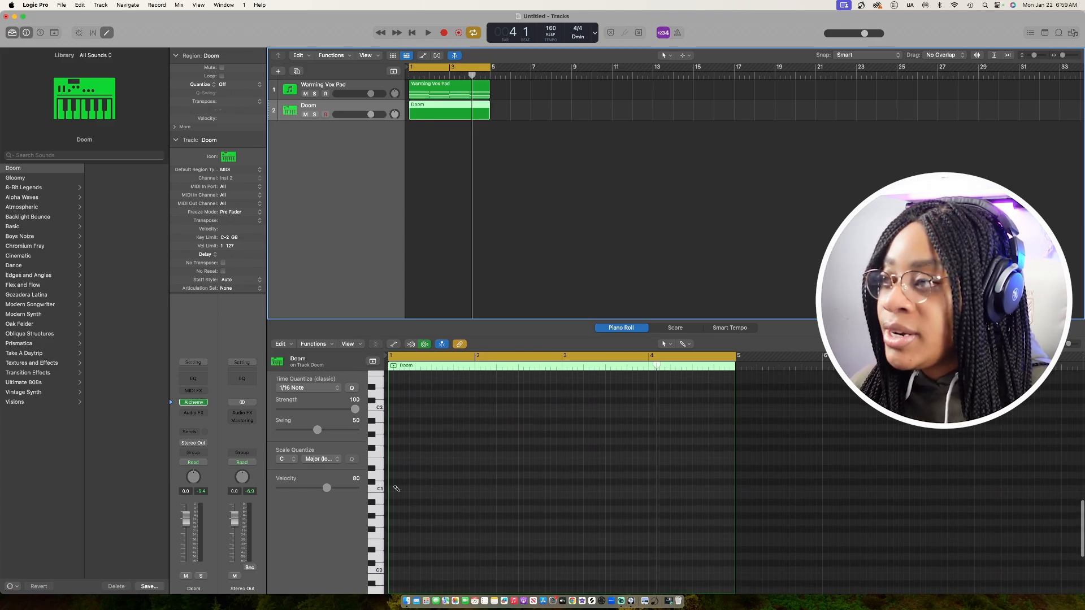
super+click(396, 489)
drag(391, 488, 648, 512)
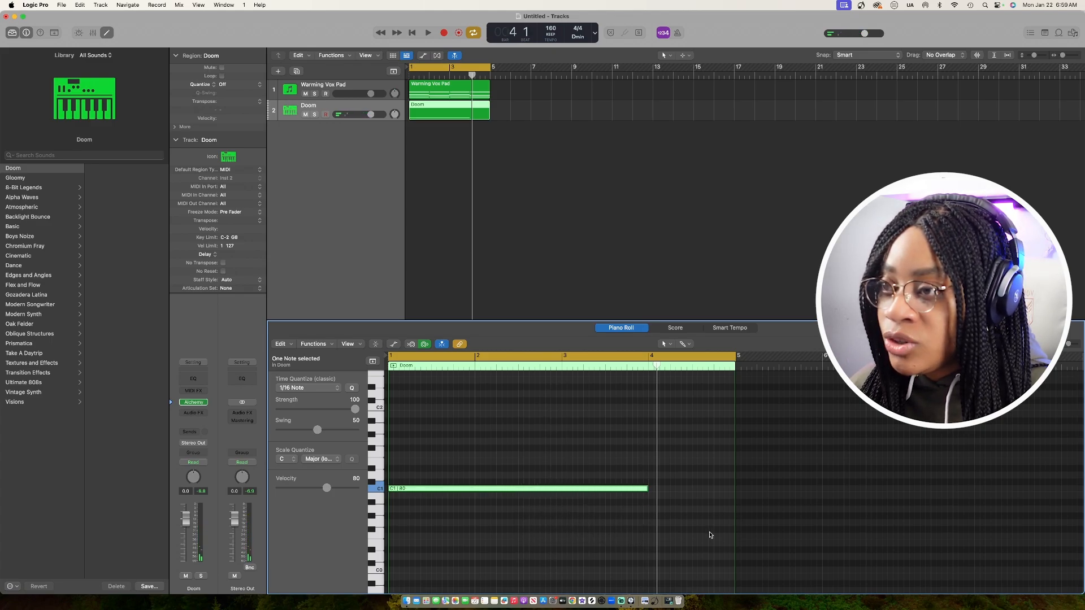
super+click(654, 523)
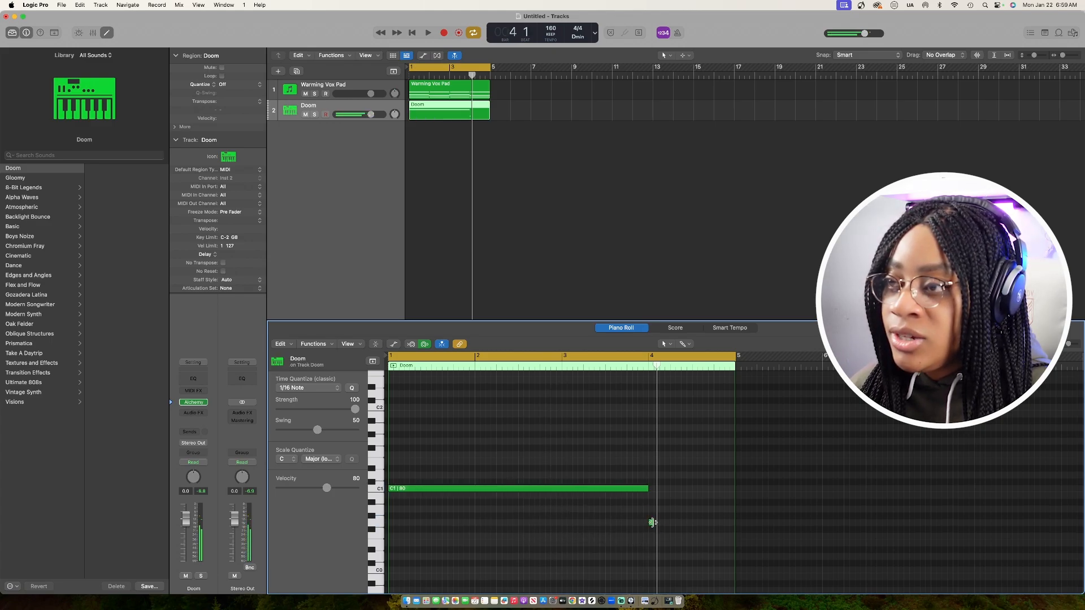
drag(652, 525, 735, 525)
key(space)
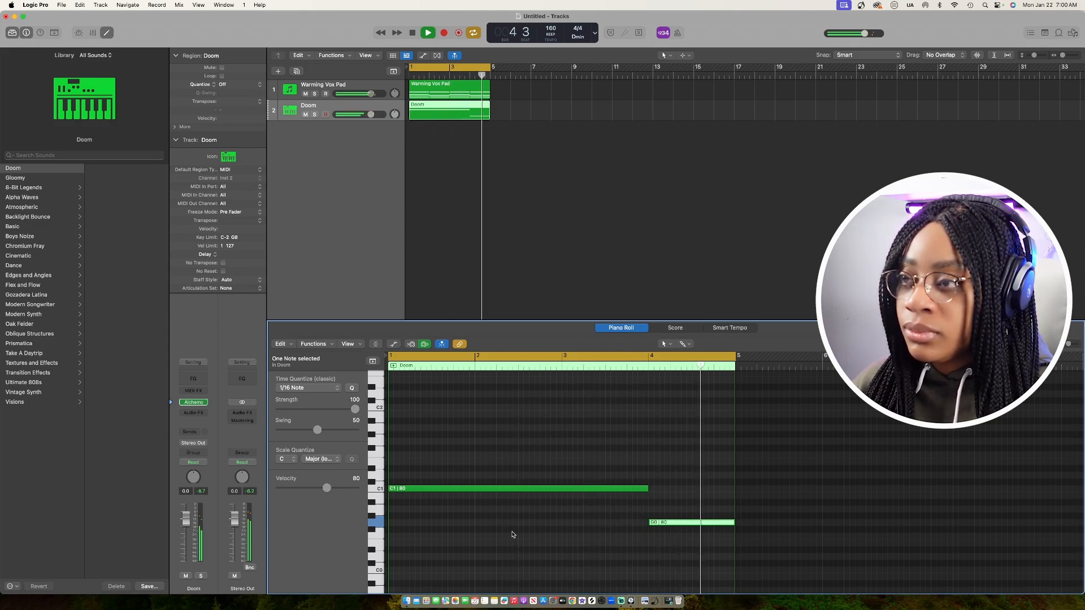
key(space)
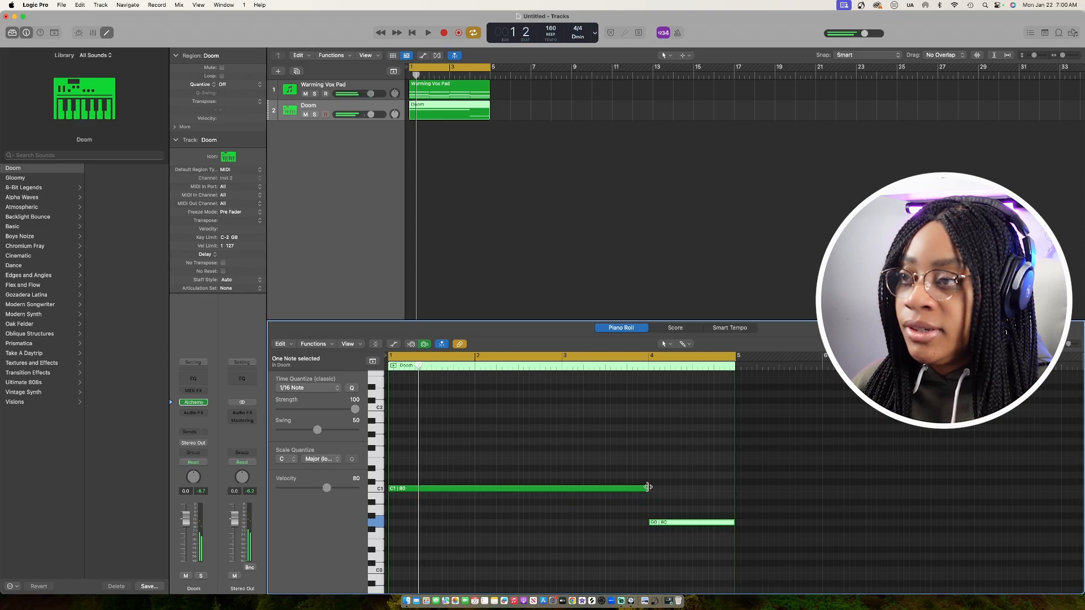
- Try moving the change from C1 to G0 one beat earlier, to beat 4 of bar 3, and play it back
drag(648, 487, 626, 489)
drag(649, 523, 627, 527)
key(space)
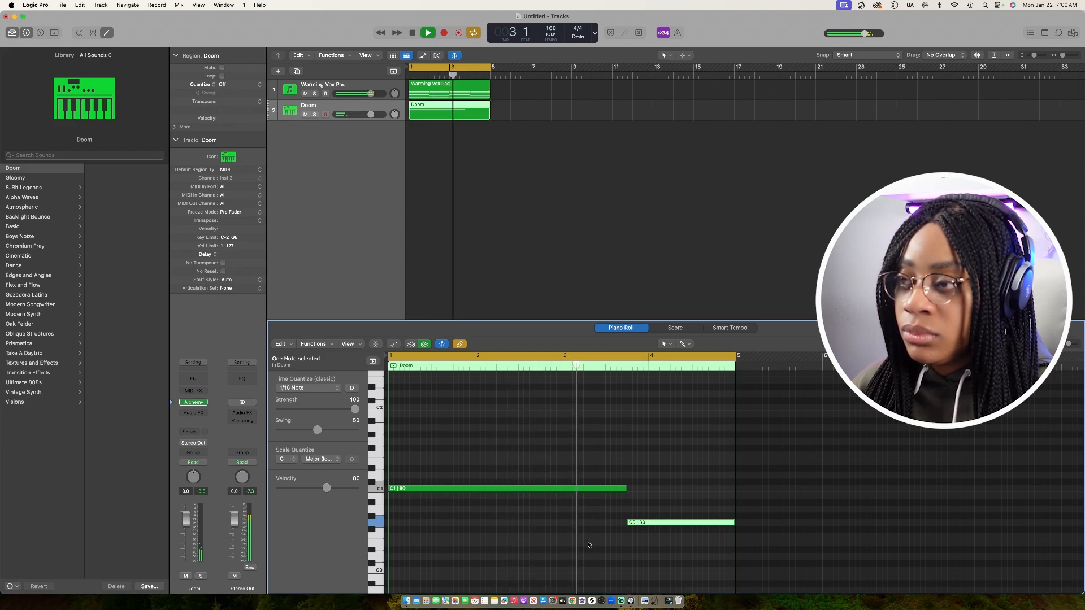
key(space)
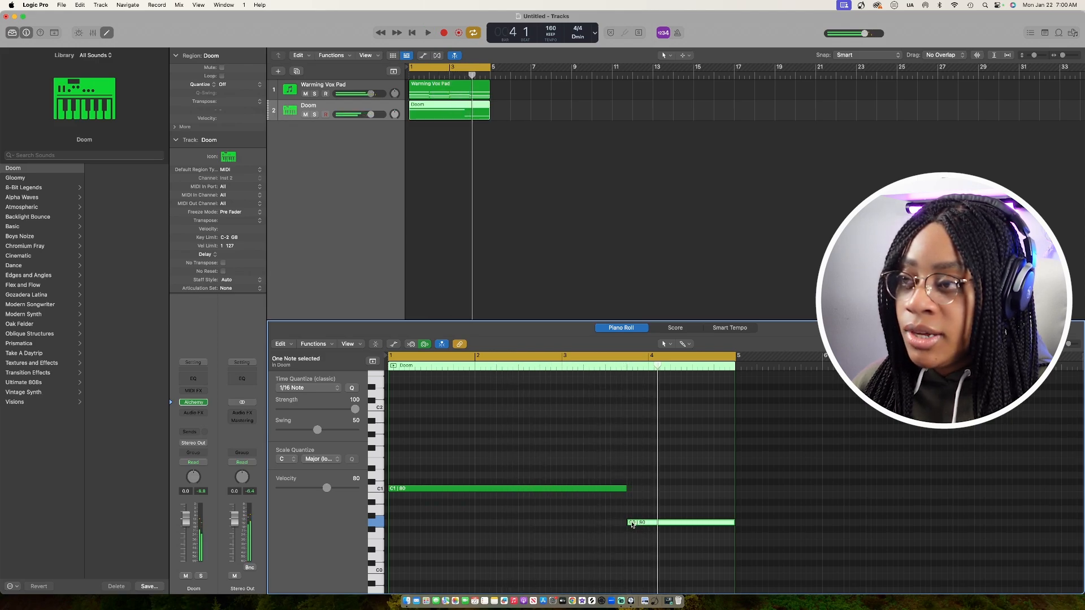
- Return the end of the C1 note and the start of the G0 note to bar 4, and play both tracks
drag(632, 524, 655, 524)
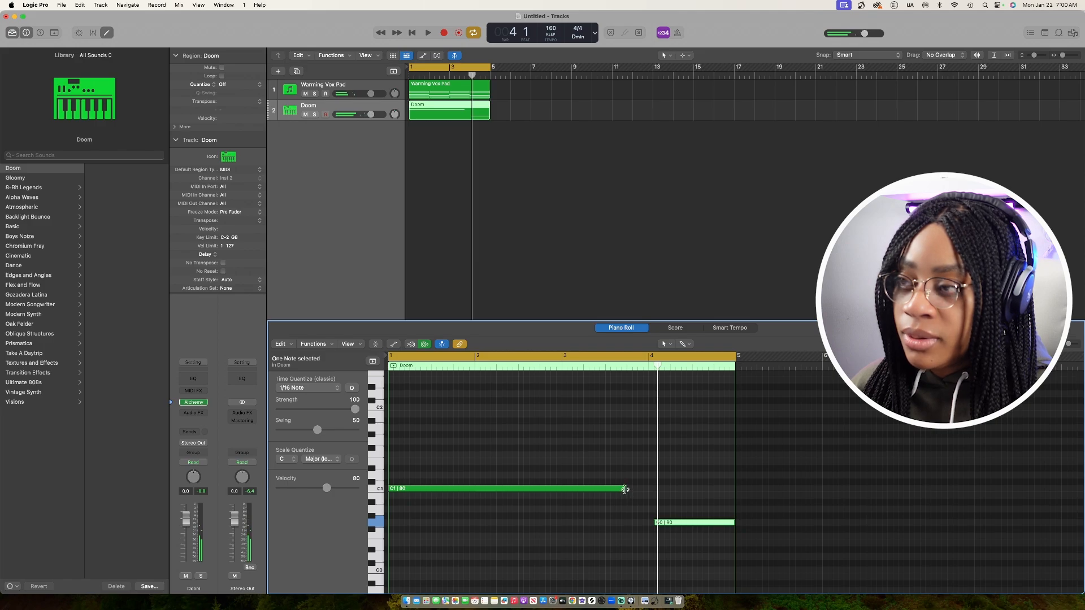
drag(625, 489, 648, 525)
click(656, 522)
key(space)
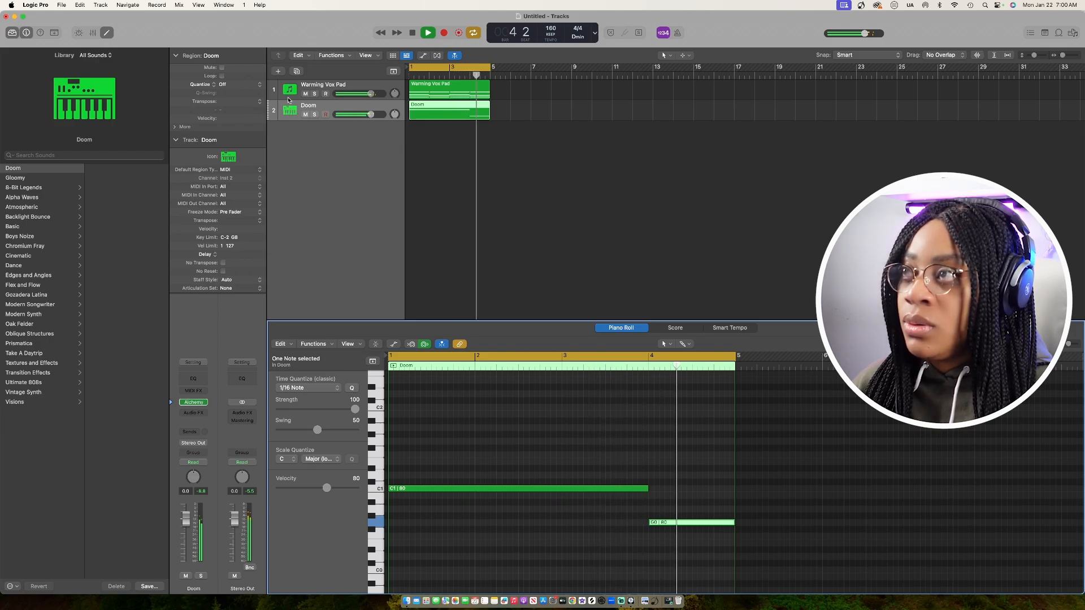
click(431, 111)
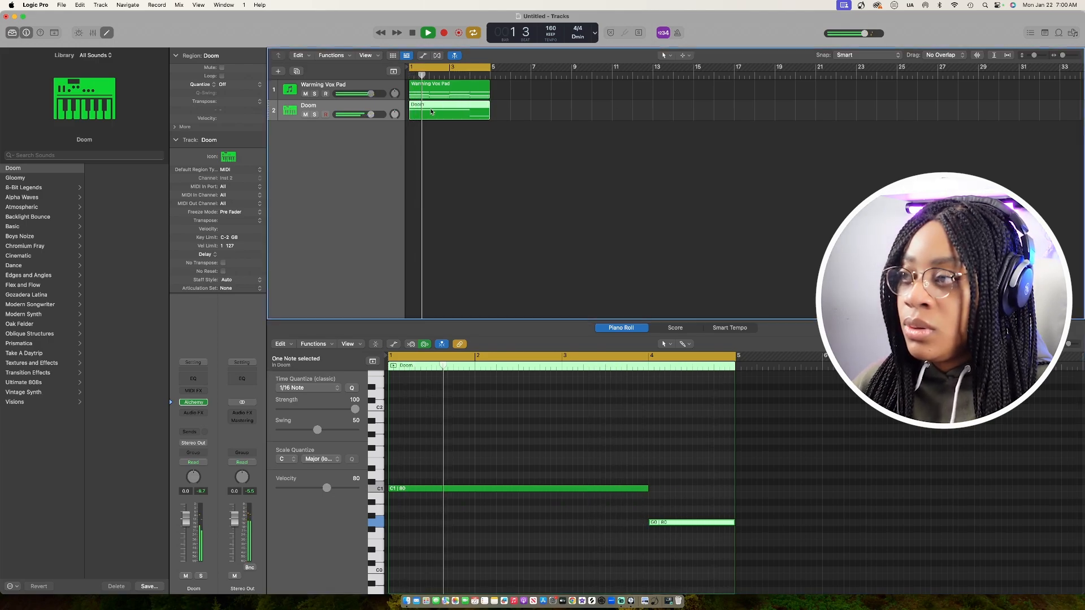
key(space)
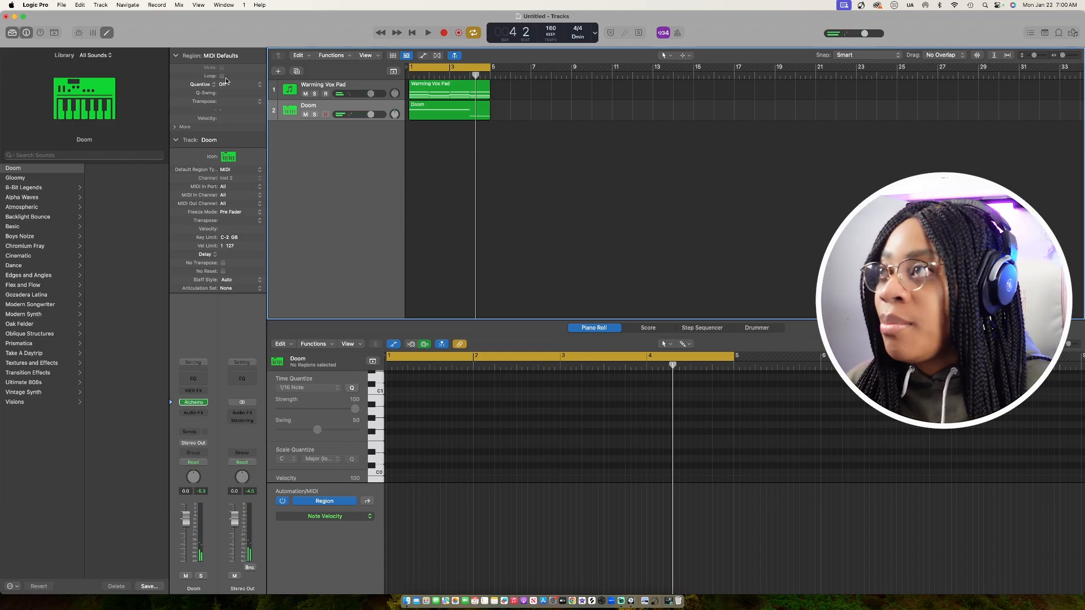
- Create a third software instrument track with Omnisphere and add an empty MIDI region spanning bars 1 to 4
key(alt+super+s)
click(204, 404)
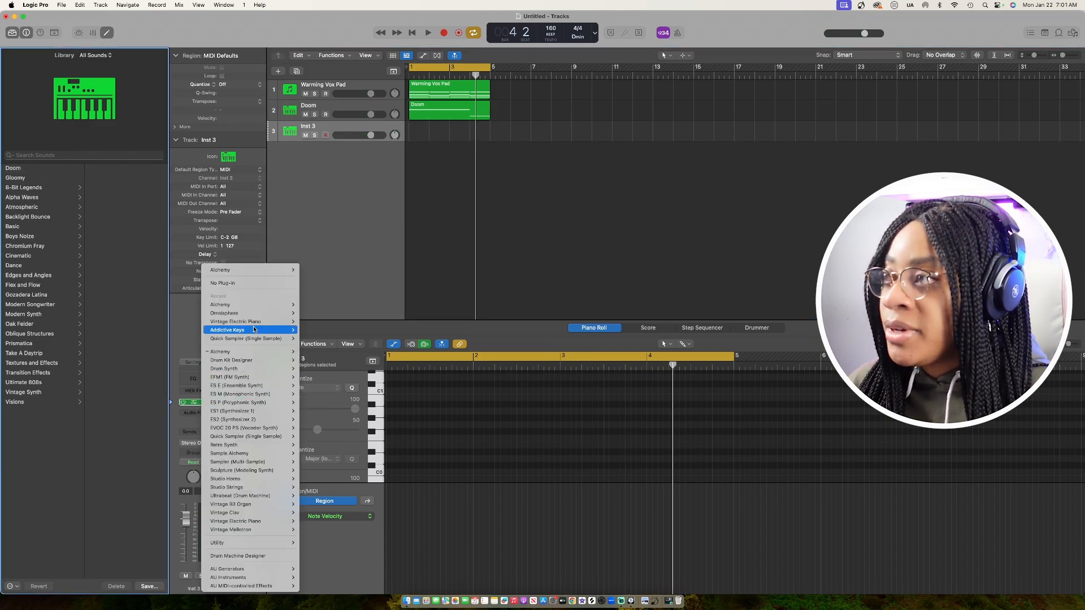
click(310, 313)
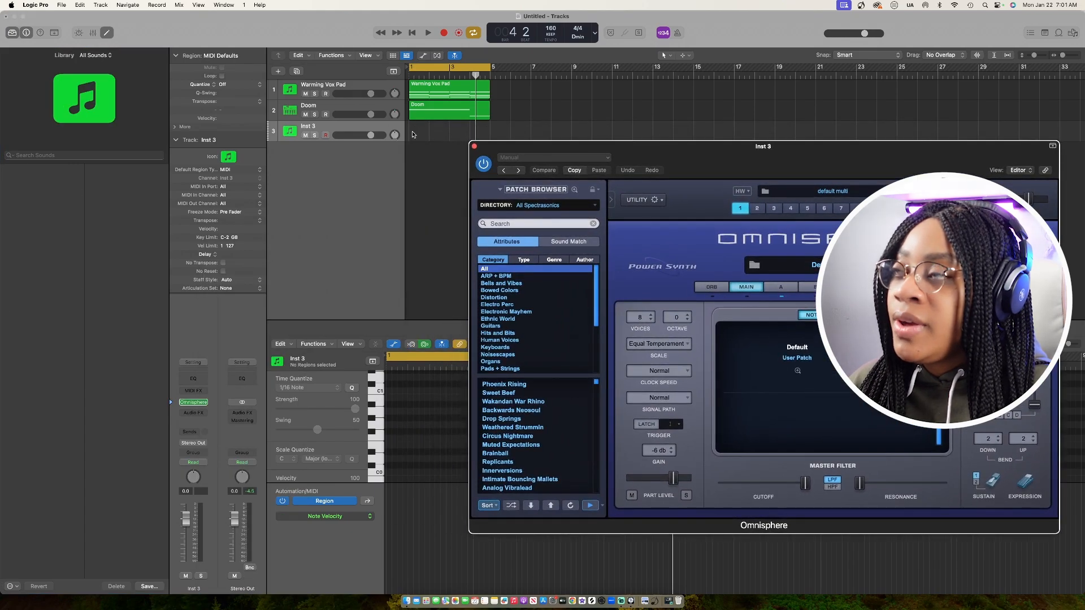
right_click(412, 135)
click(440, 148)
drag(430, 136, 488, 136)
- Choose the Bell Synergies patch from the Bells and Vibes category for the Inst 3 track
drag(609, 150, 491, 134)
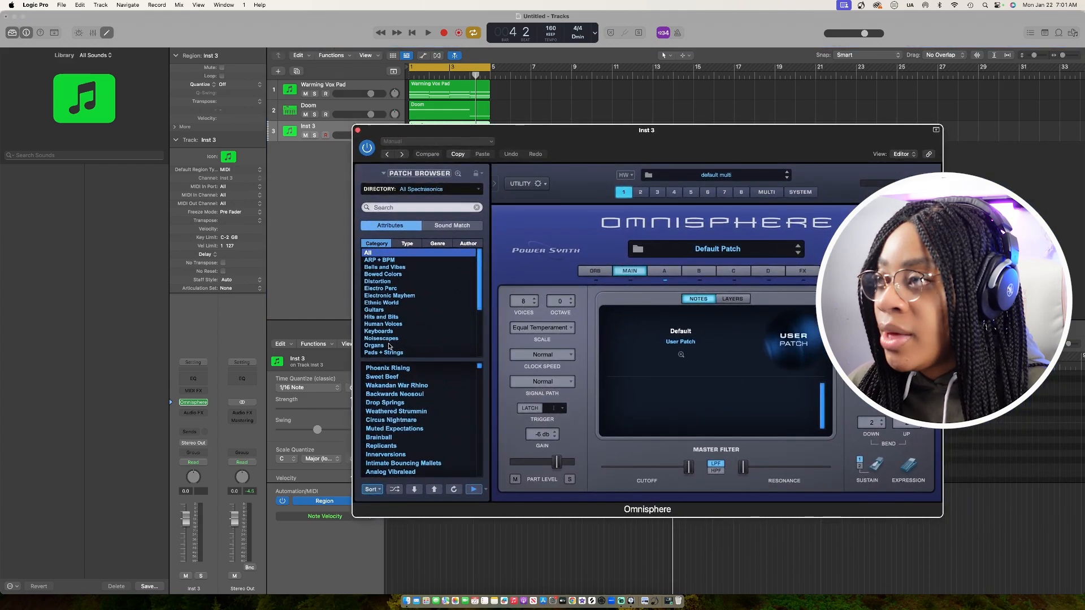
scroll(391, 339, down, 2)
scroll(388, 346, up, 2)
click(384, 267)
click(386, 368)
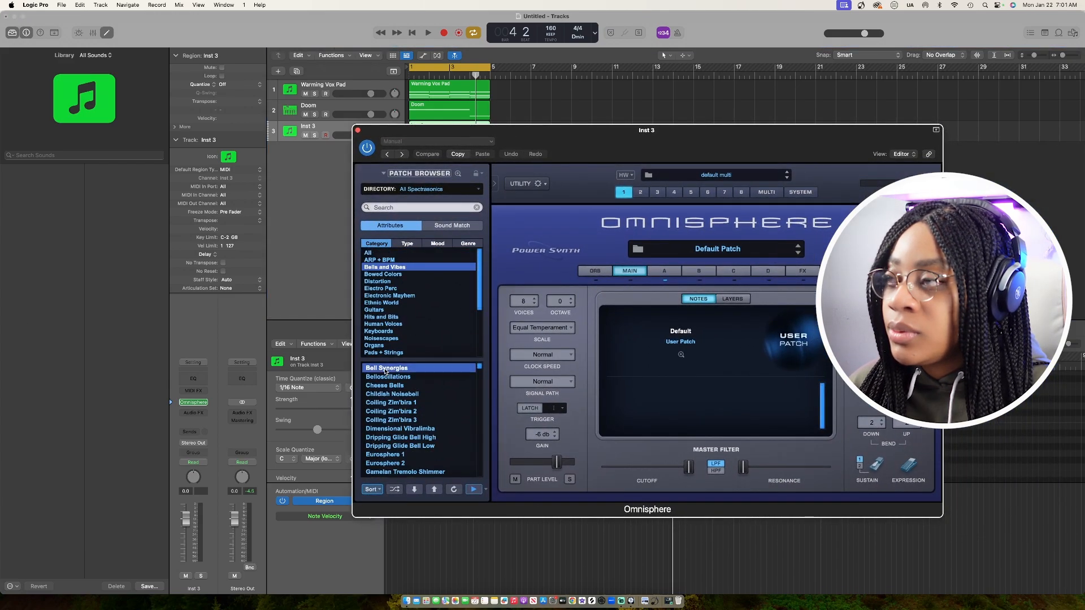
- Audition Belloscillations and its neighbouring patches, and load Cheese Bells from Bells and Vibes on the Inst 3 track
click(383, 377)
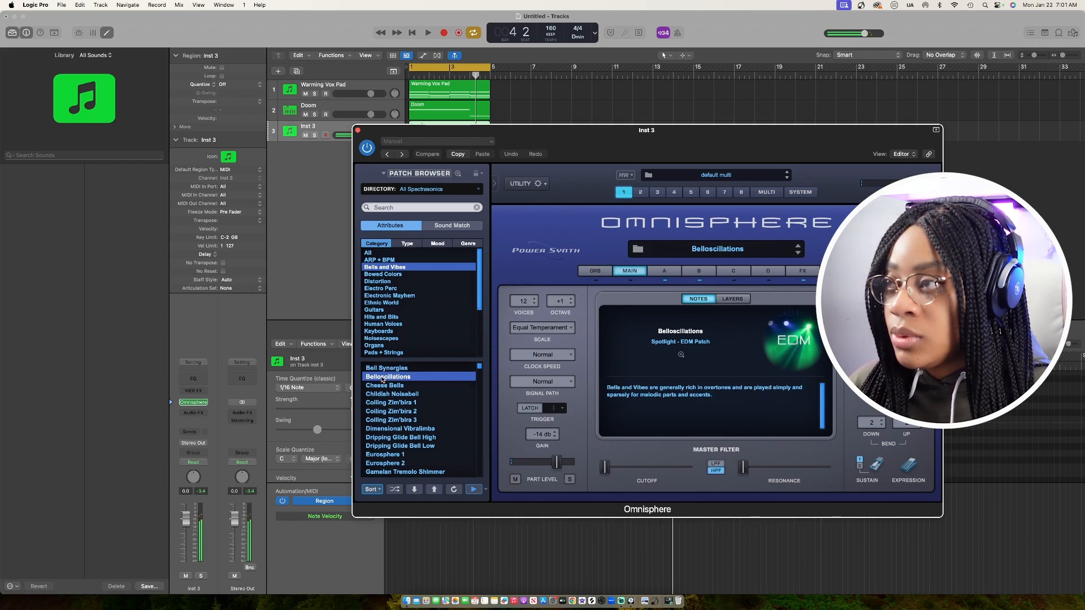
key(Down)
key(Down)
key(Up)
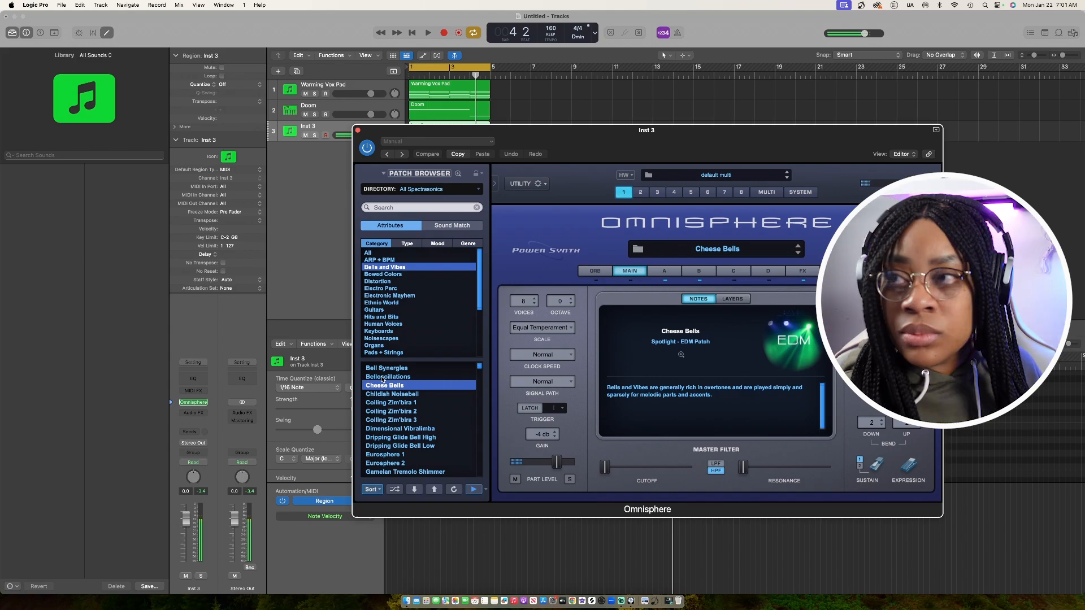
click(357, 131)
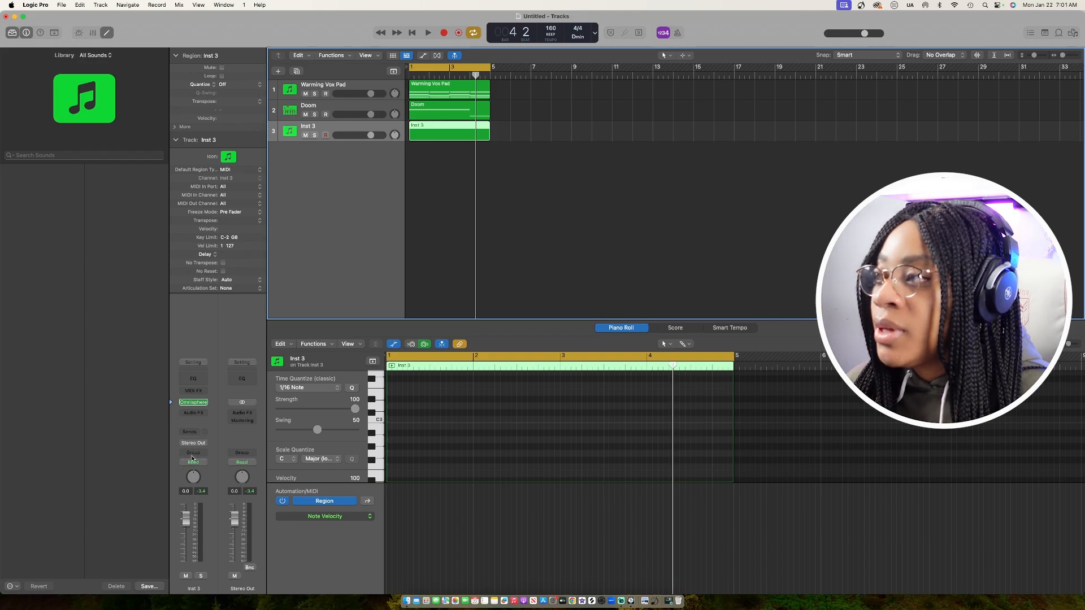
- Recheck the loaded Omnisphere patch and rename the Inst 3 track and its region Cheese Bell
click(193, 402)
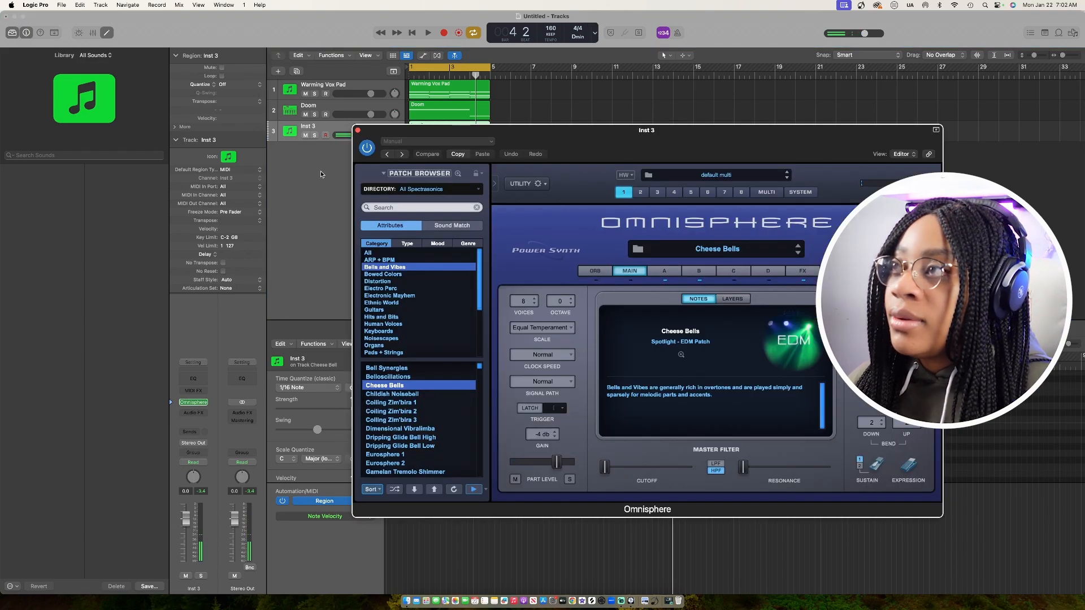
click(358, 131)
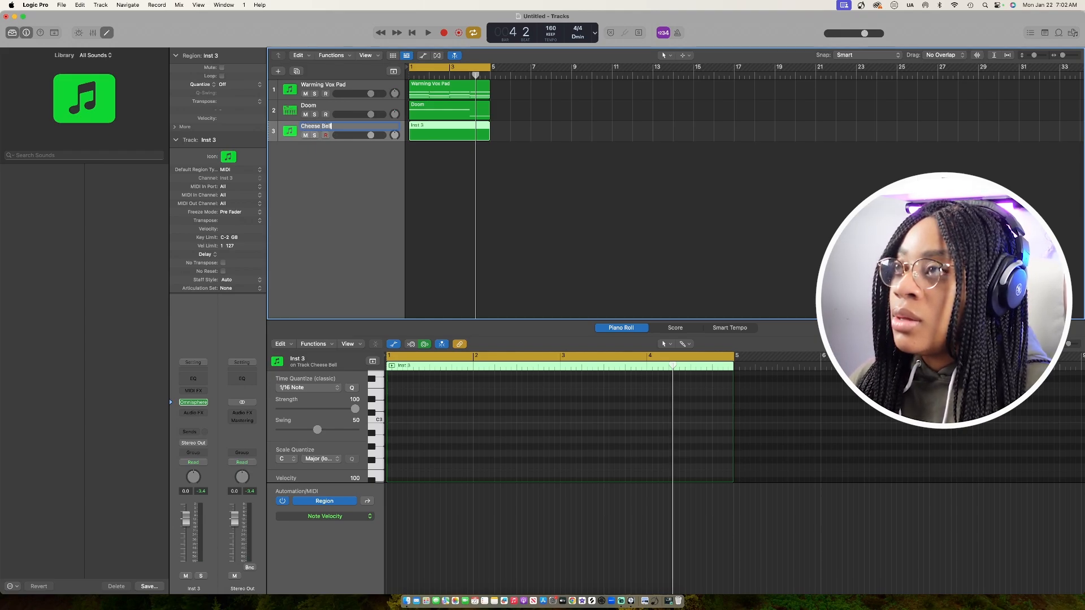
click(442, 165)
click(439, 131)
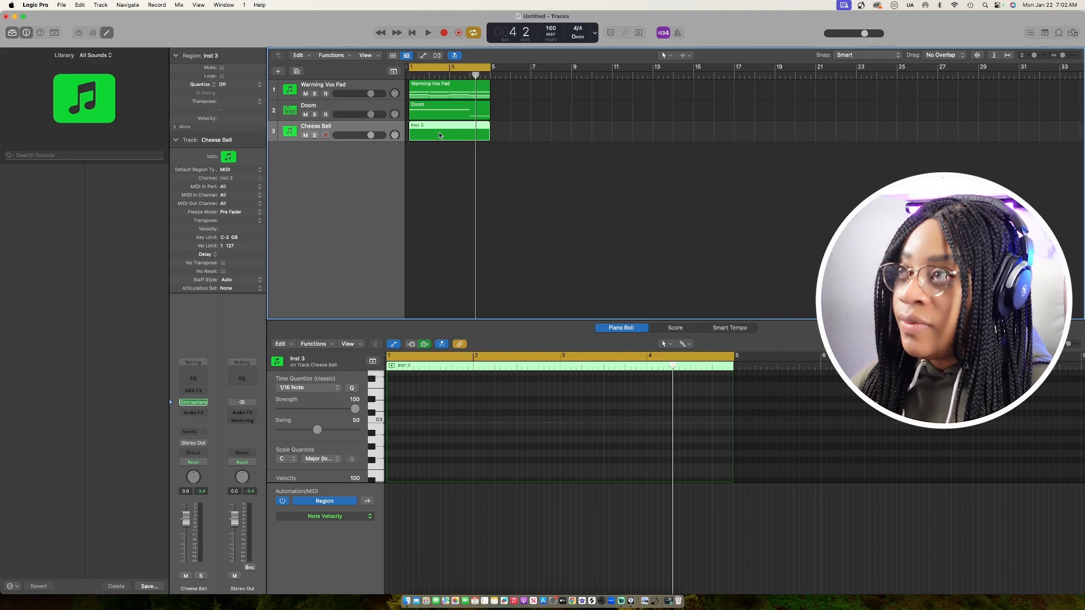
- Lower the Doom track's volume slightly while playing the loop
key(space)
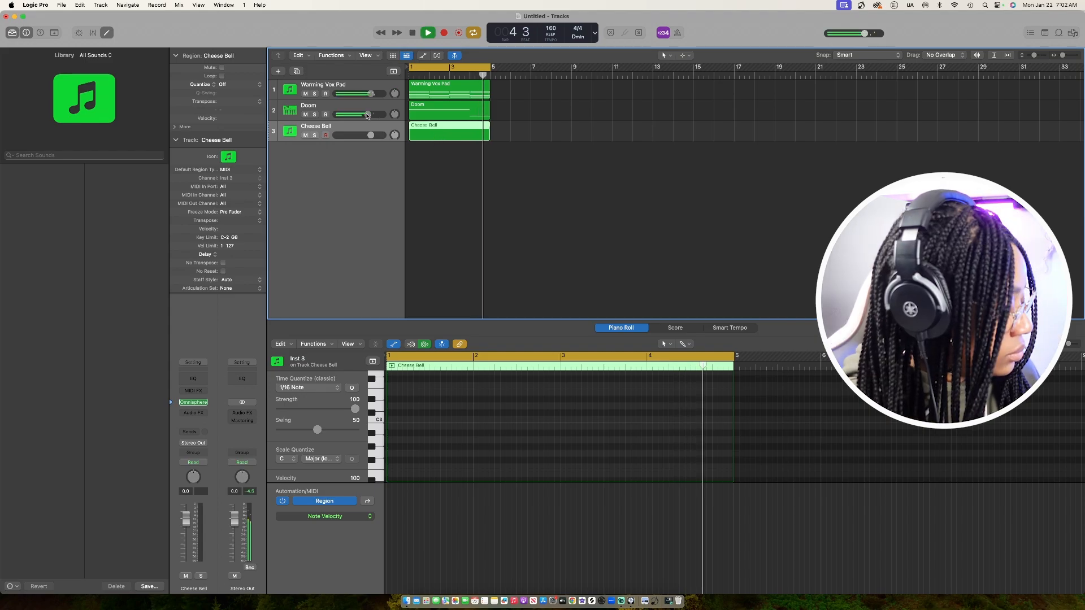
drag(370, 114, 367, 116)
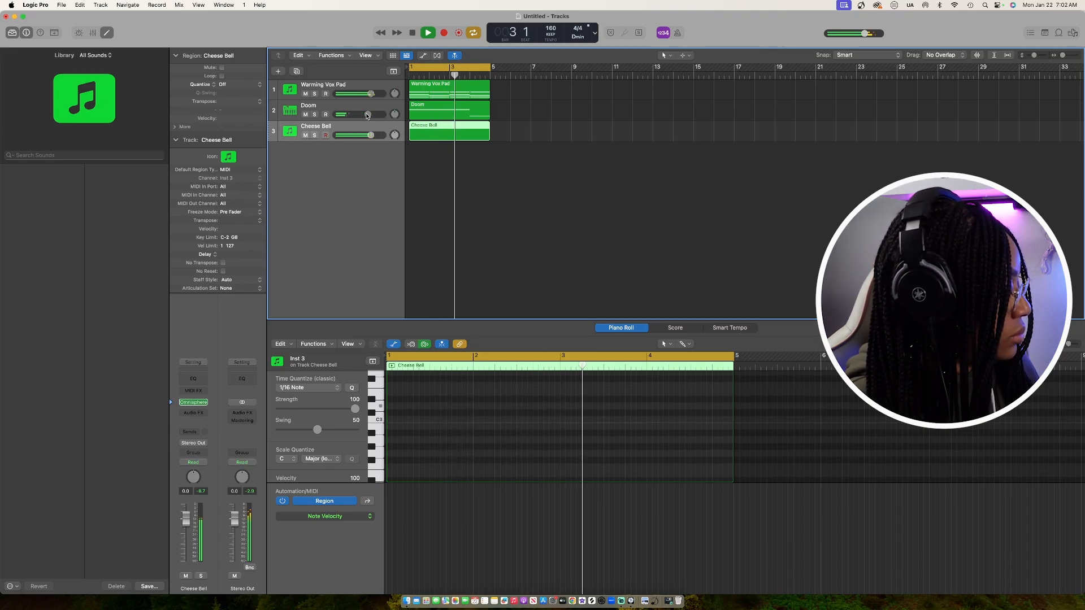
key(space)
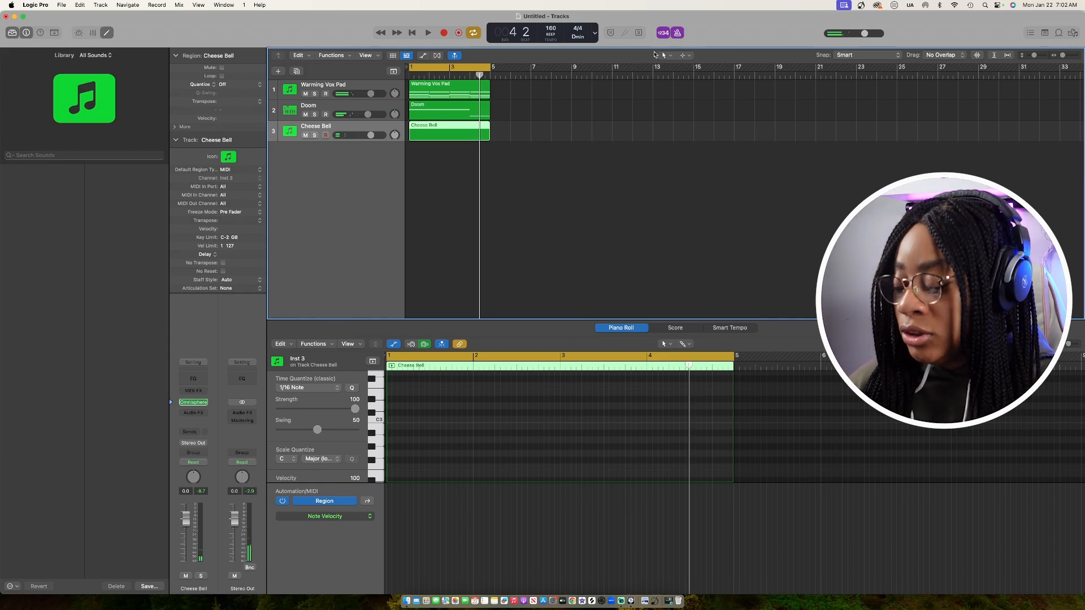
- Record a C3, D3, D#3 bell phrase in bars 1 and 3, and shorten the recorded notes
key(r)
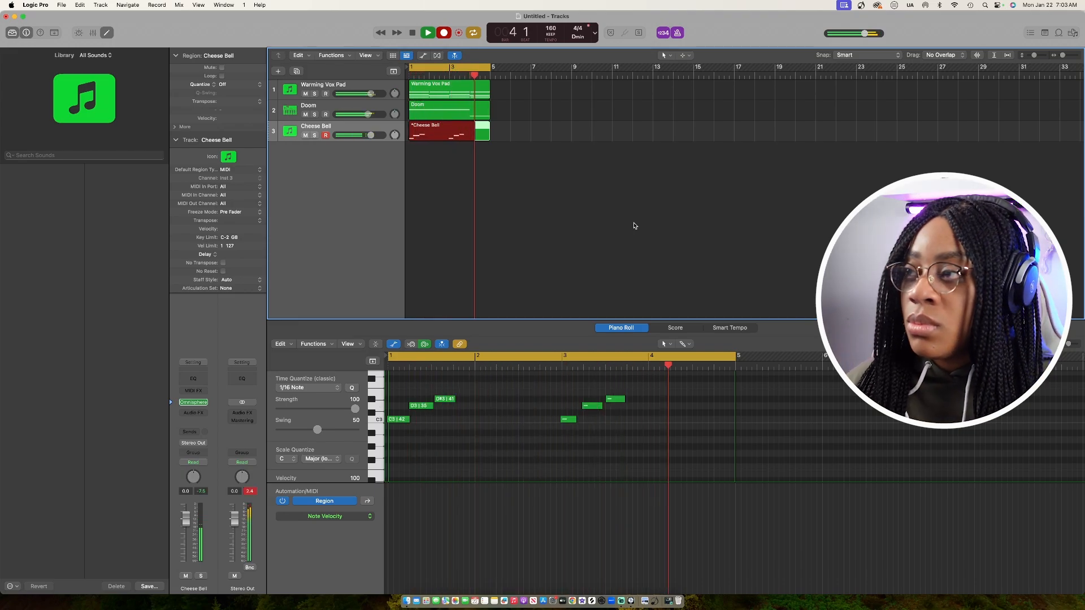
key(space)
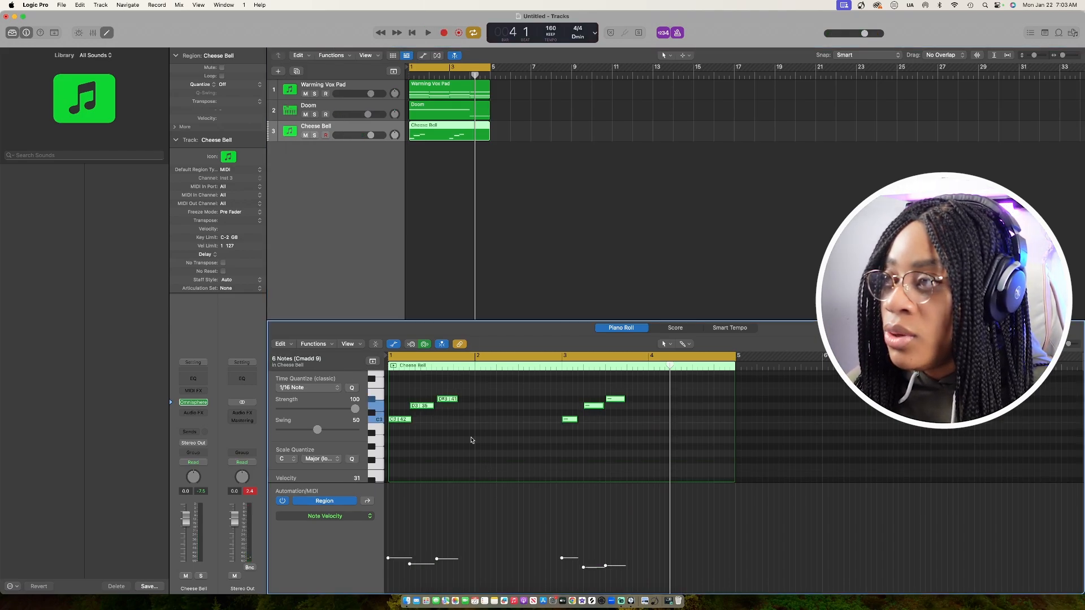
click(472, 440)
drag(410, 422, 447, 400)
drag(575, 420, 615, 401)
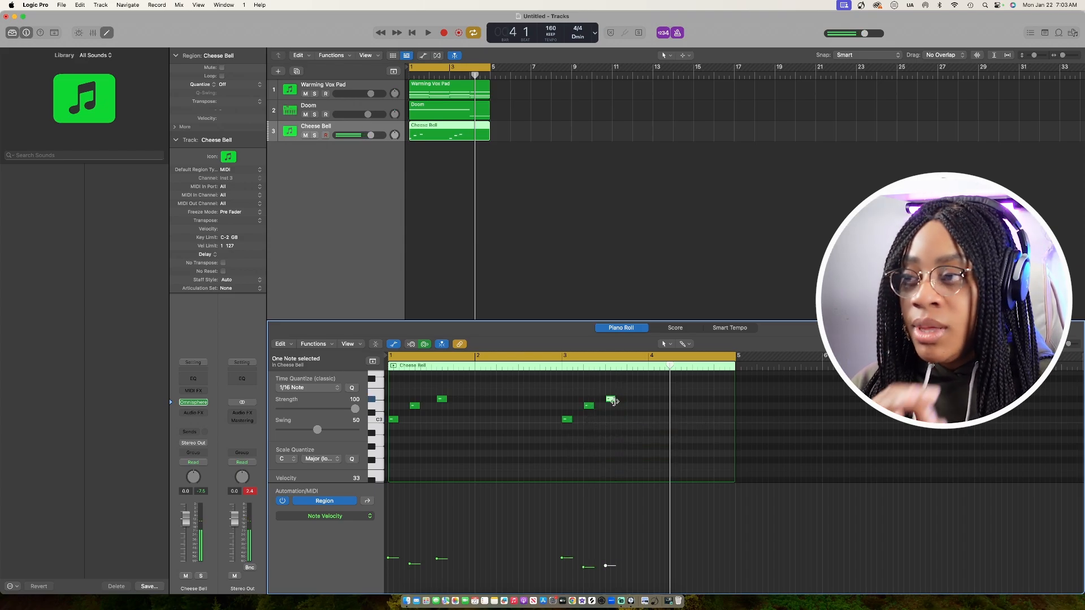
- Hide the note velocity lane and set the Cheese Bell track's volume to -7.4 dB during playback
click(376, 344)
key(space)
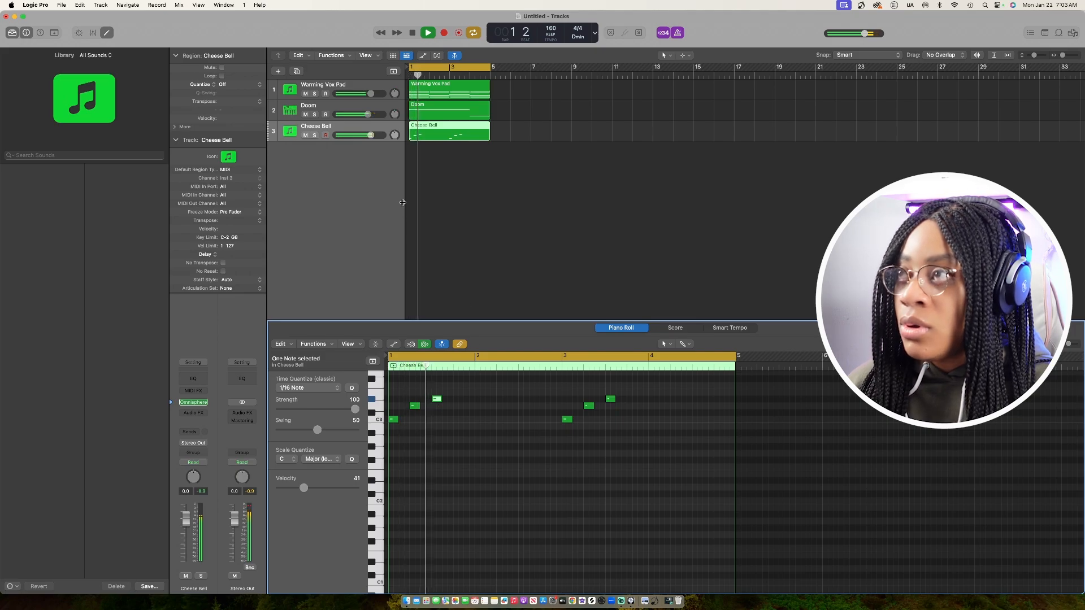
drag(370, 134, 356, 134)
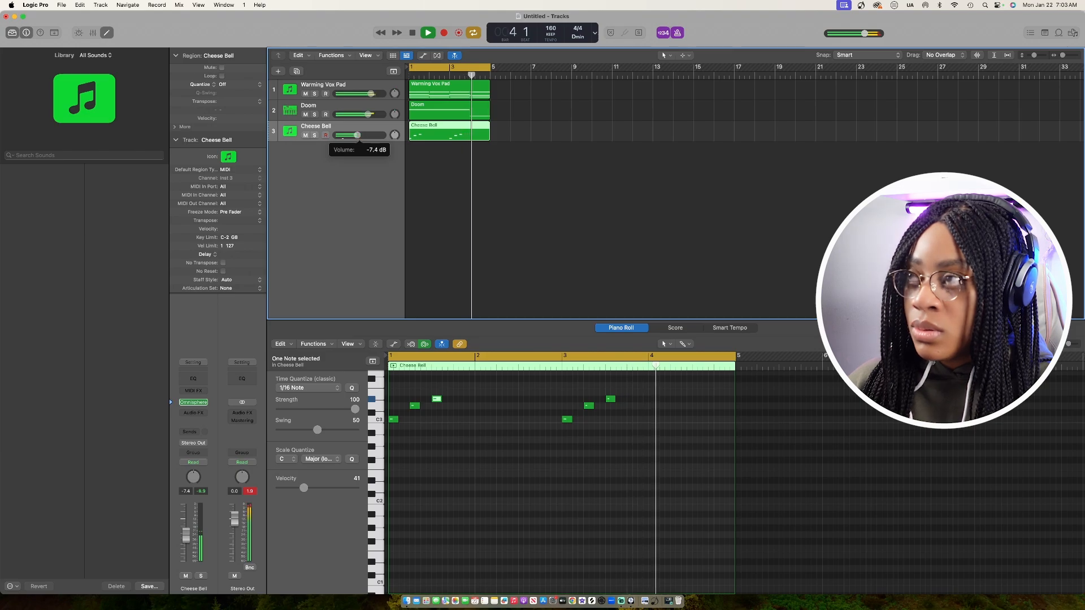
- Shorten the bell notes to one sixteenth, repeat the C3, D3, D#3 phrase in bars 2 and 4, and play the loop
drag(614, 438, 406, 380)
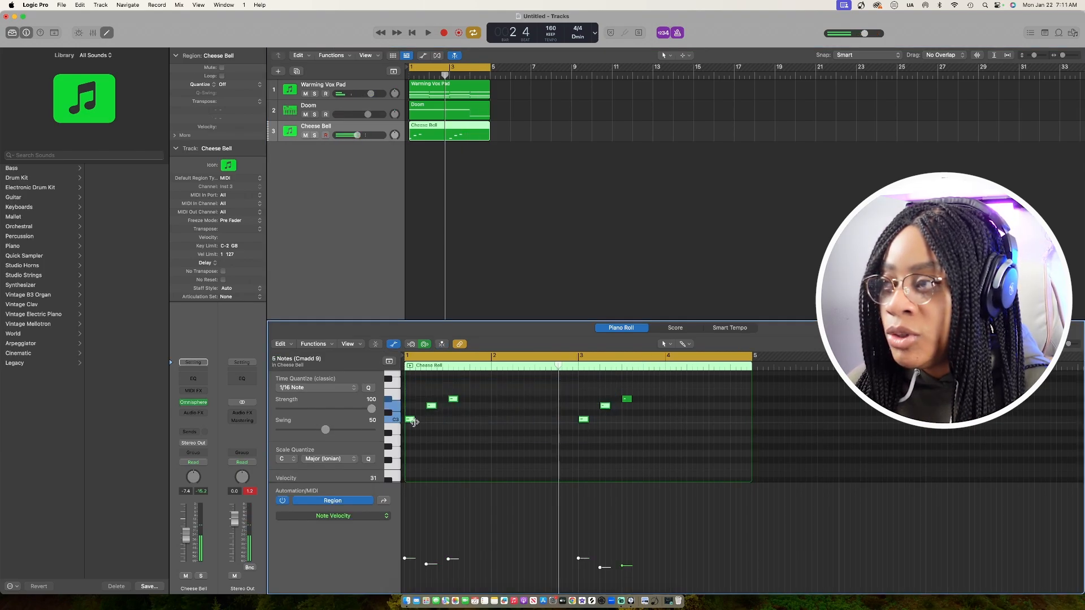
drag(413, 422, 493, 421)
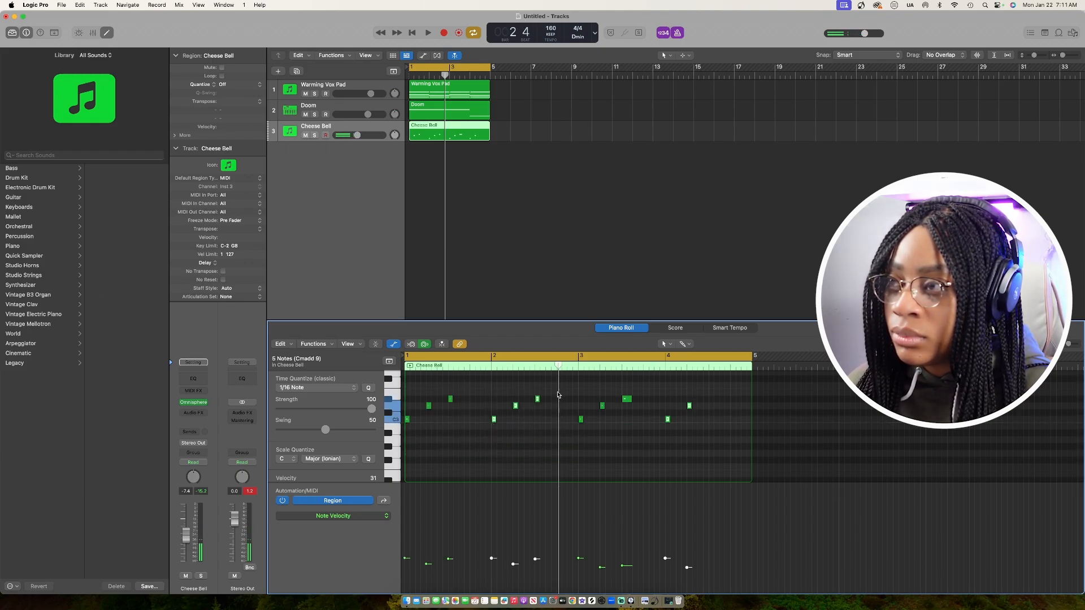
scroll(558, 395, up, 2)
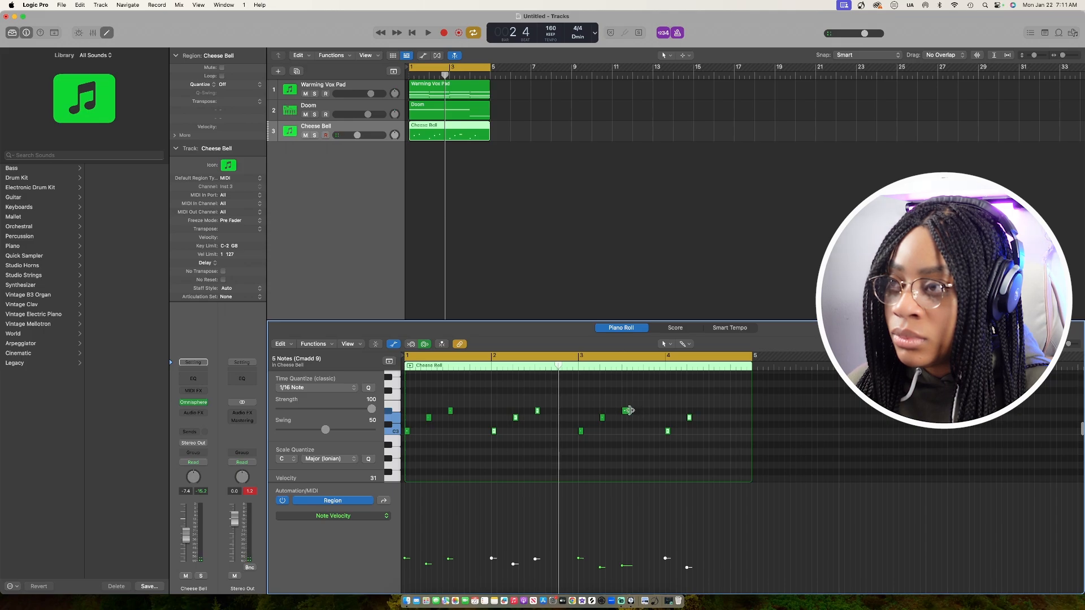
click(629, 411)
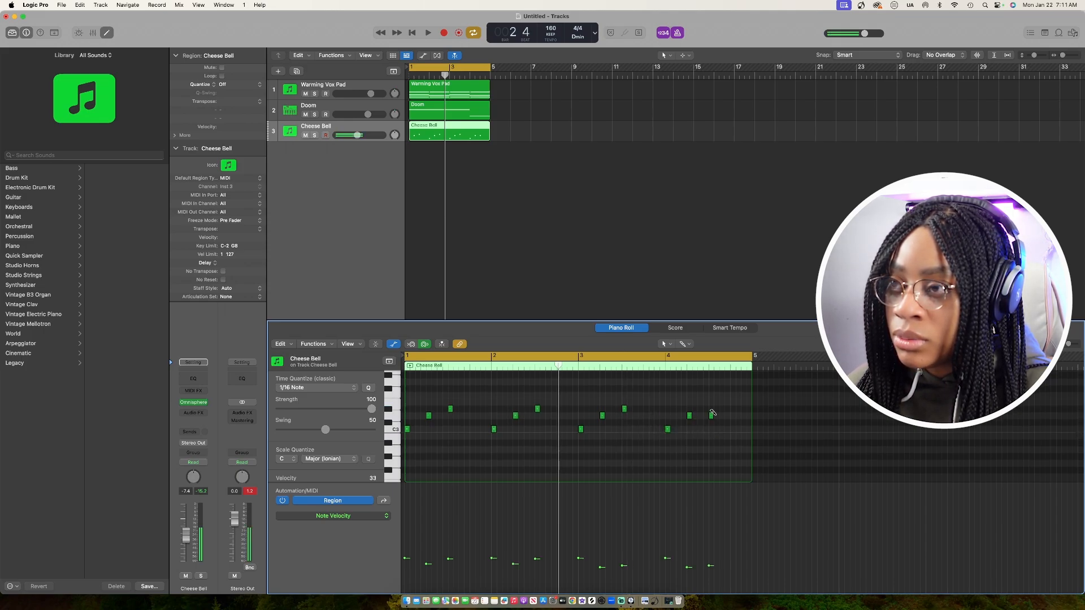
drag(712, 417, 712, 410)
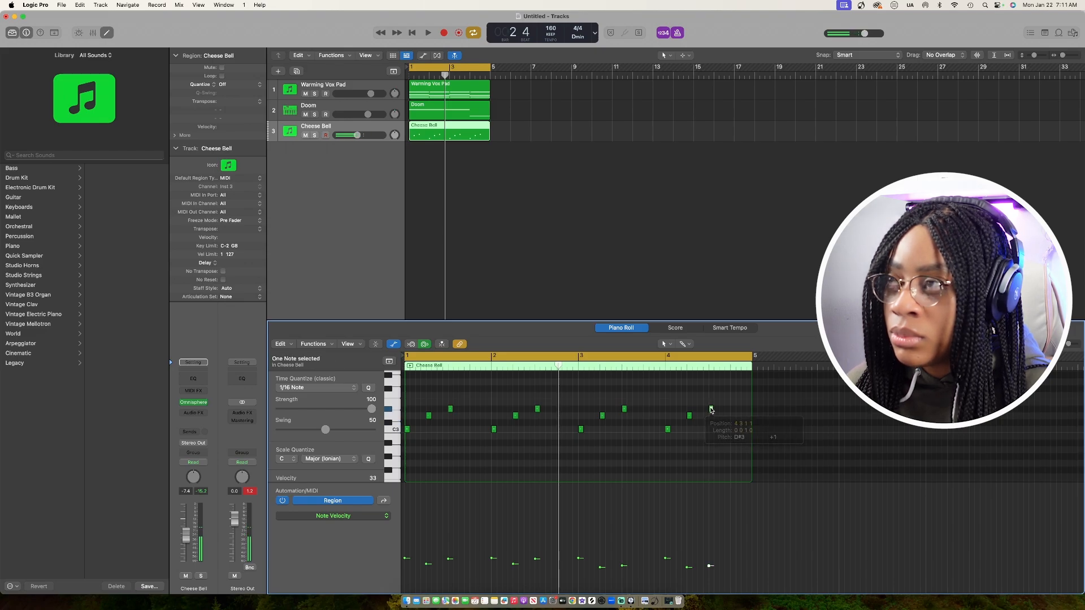
key(space)
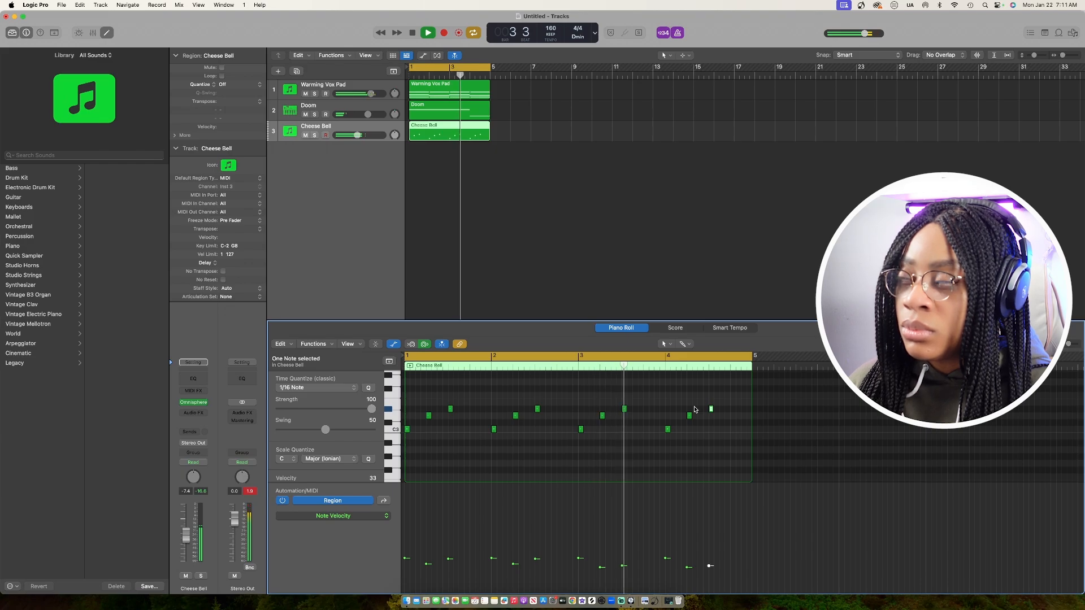
- Audition other Omnisphere patches for the bell track and choose In Memorium 1 from the Bells and Vibes category
click(192, 403)
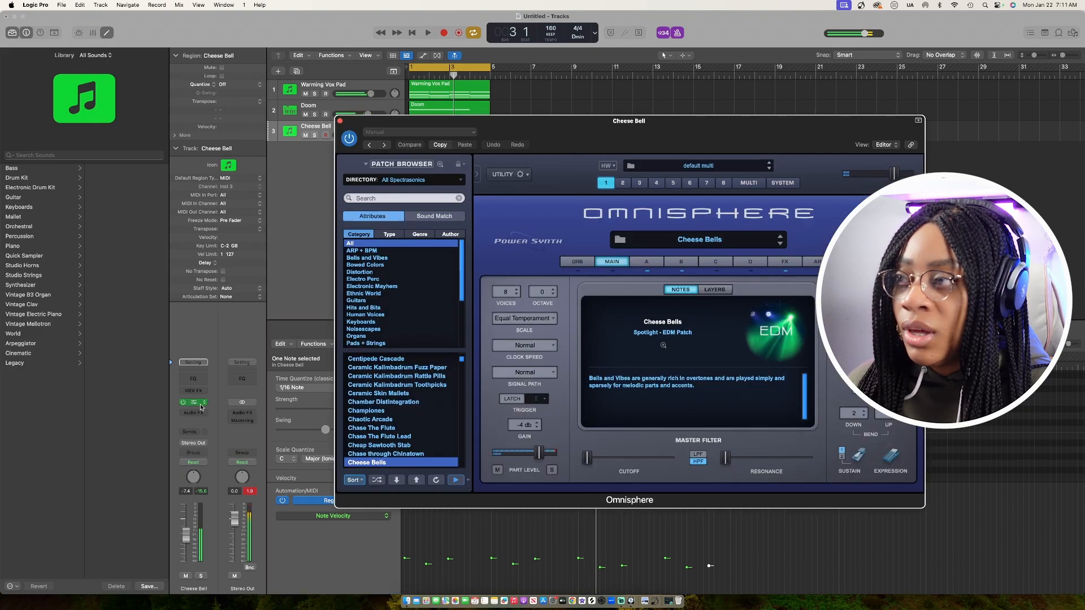
scroll(380, 419, down, 3)
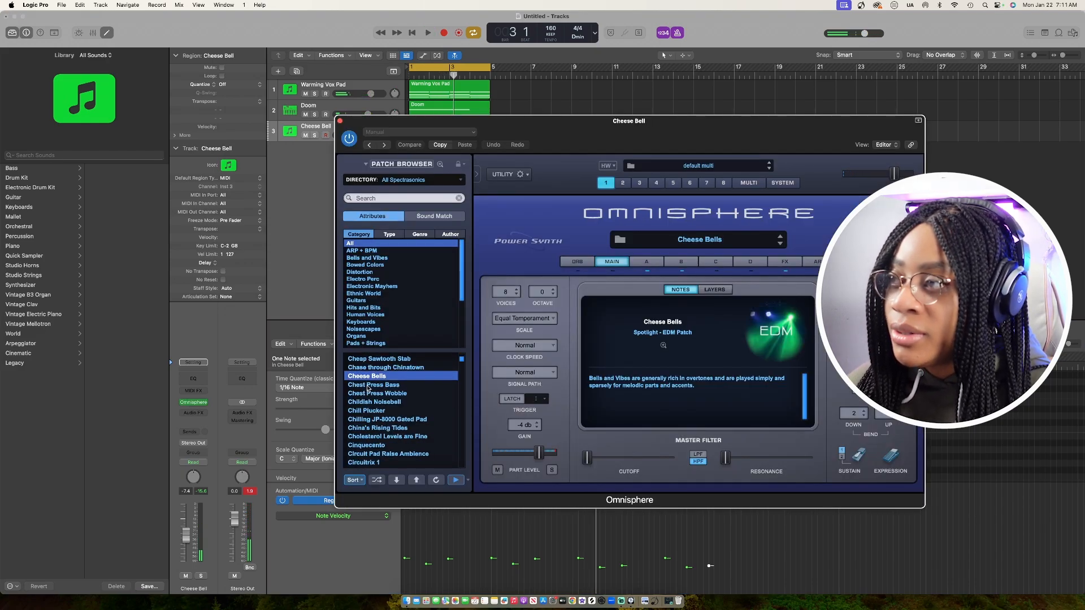
click(383, 413)
click(382, 421)
scroll(381, 418, down, 2)
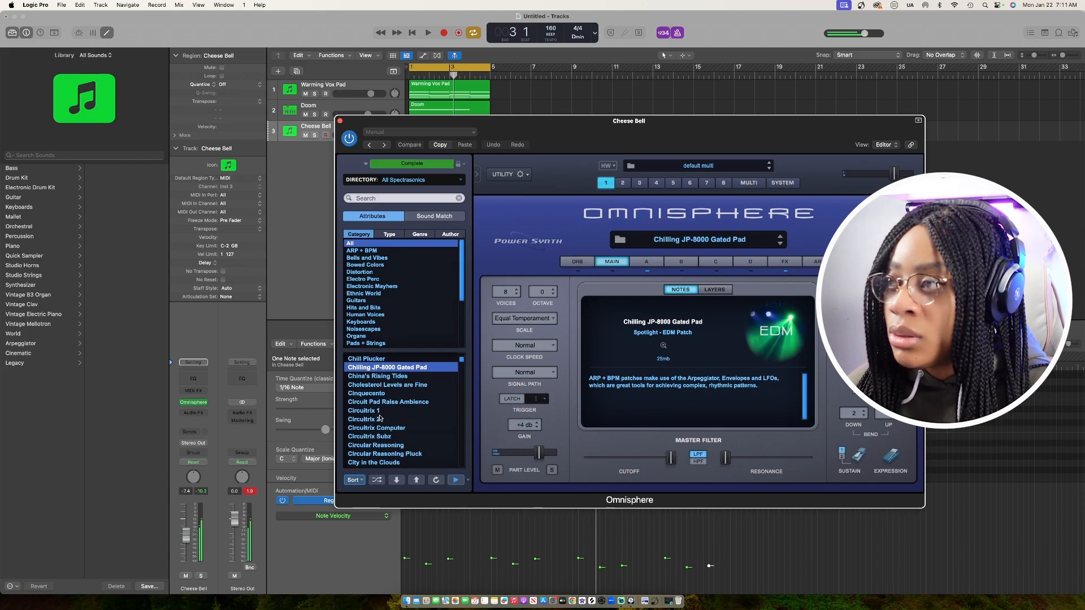
click(373, 393)
click(376, 402)
scroll(377, 414, down, 1)
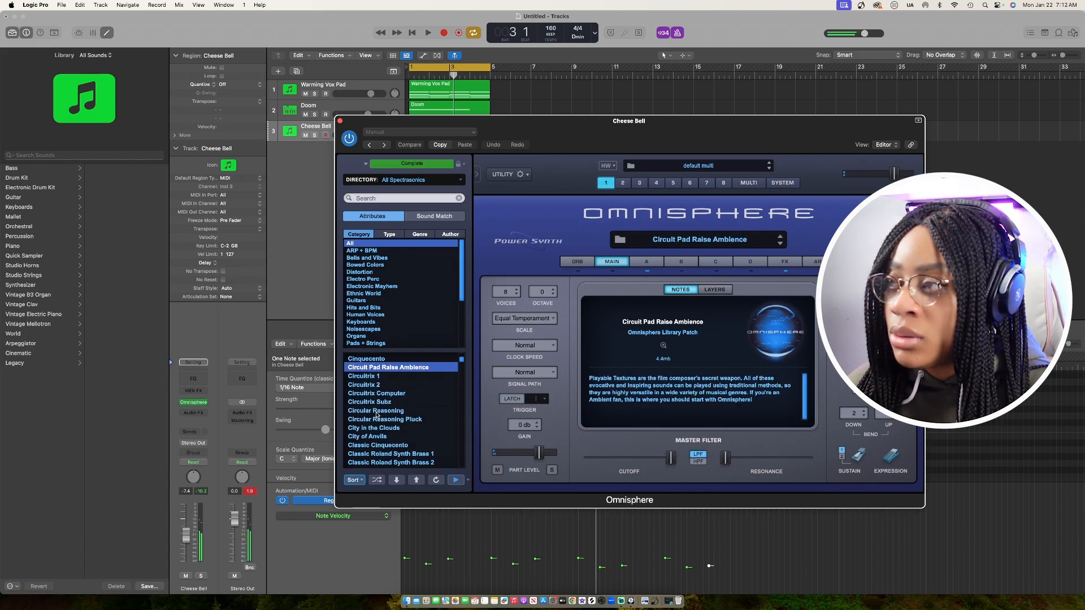
scroll(376, 414, down, 1)
click(377, 414)
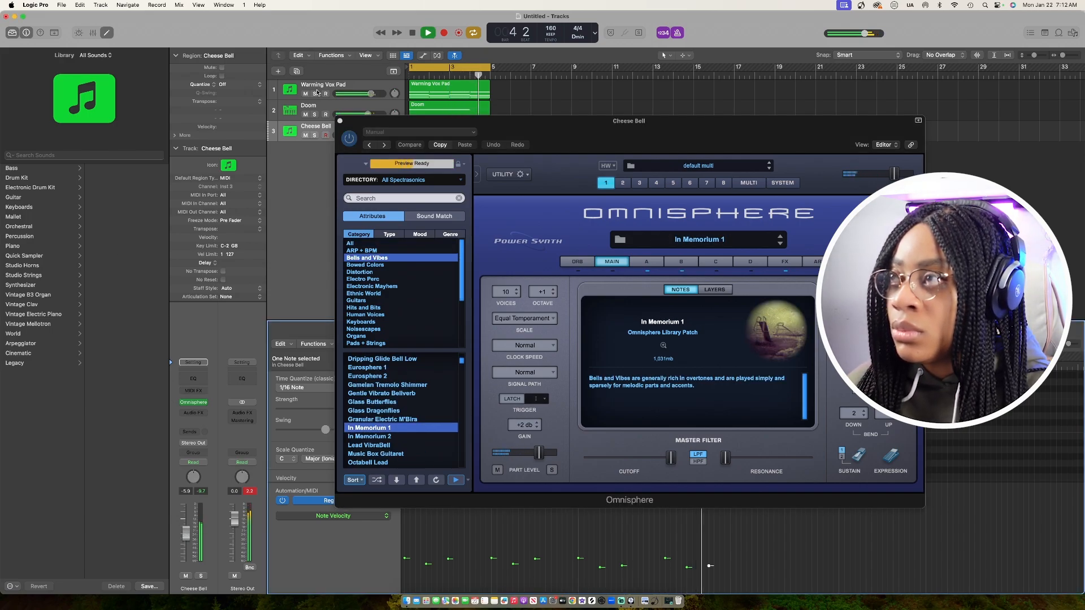
click(340, 121)
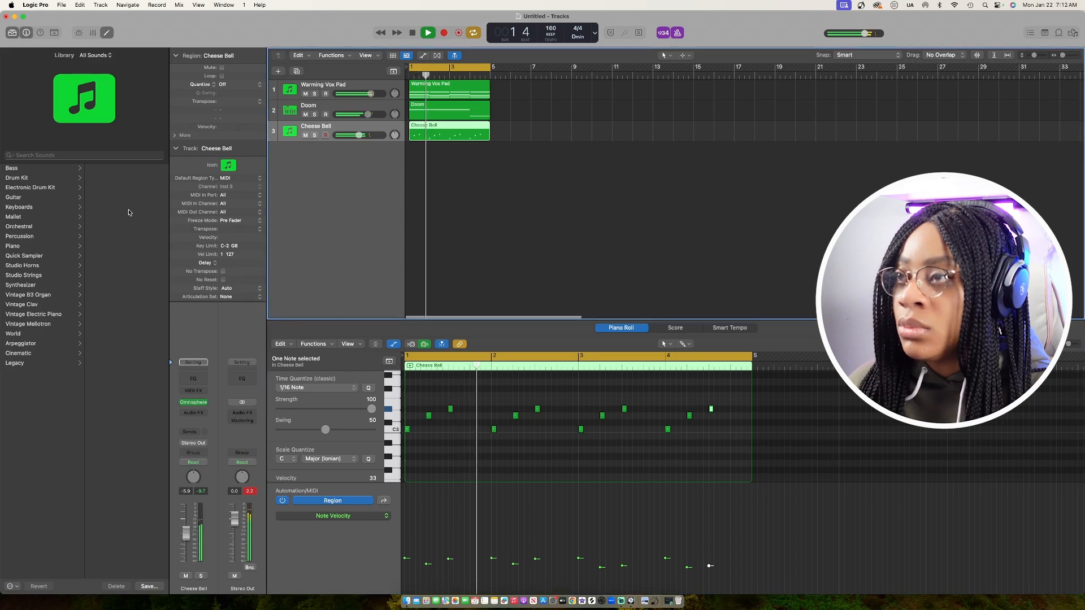
- Select all notes of the bell part, and insert the stereo God Particle plug-in on the Stereo Out channel
key(super+a)
key(space)
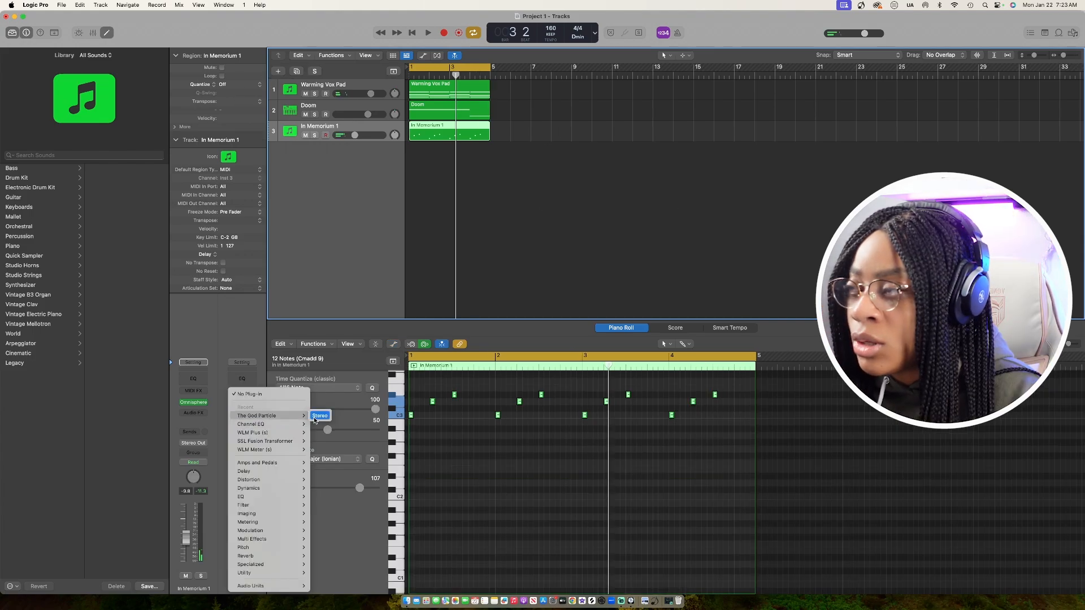
click(315, 418)
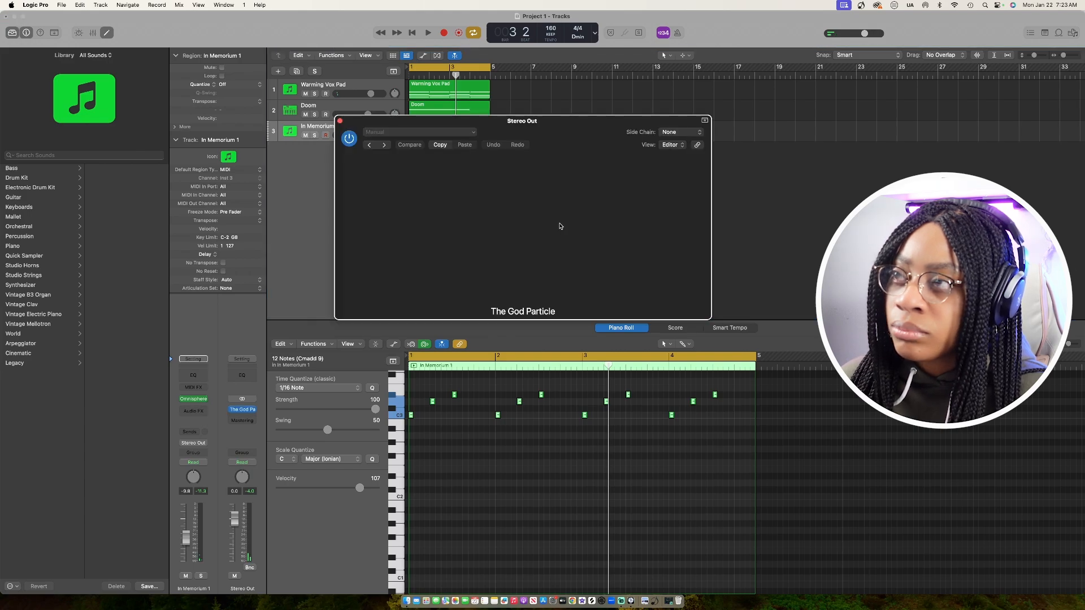
key(space)
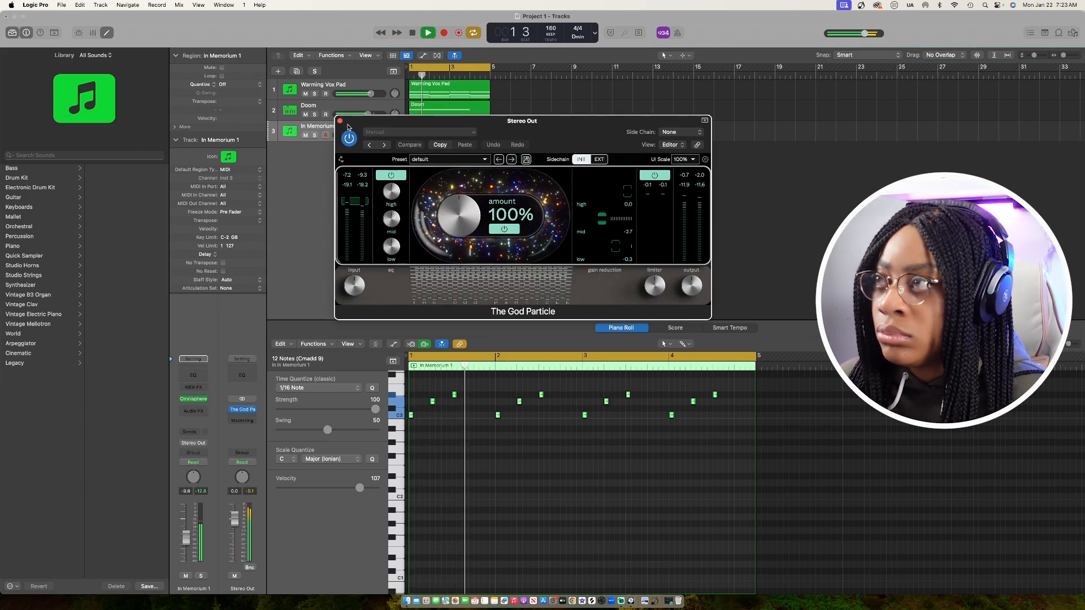
click(340, 122)
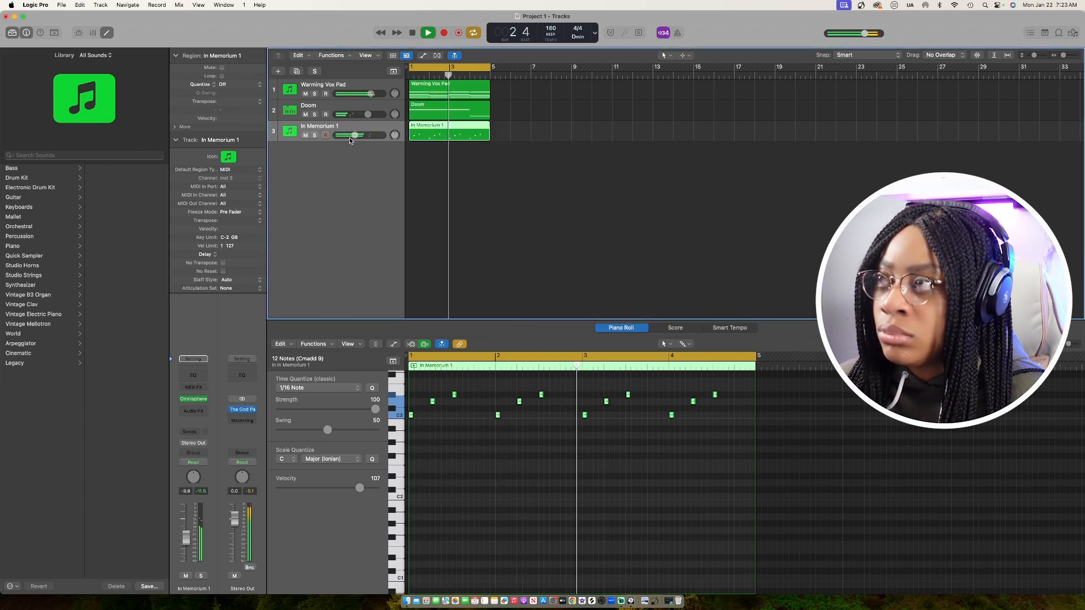
- Lower the In Memorium 1 track to -12.0 dB and the Doom track slightly during playback
mouse_move(355, 136)
mouse_down()
mouse_move(365, 114)
mouse_move(351, 139)
mouse_up()
click(367, 114)
click(666, 200)
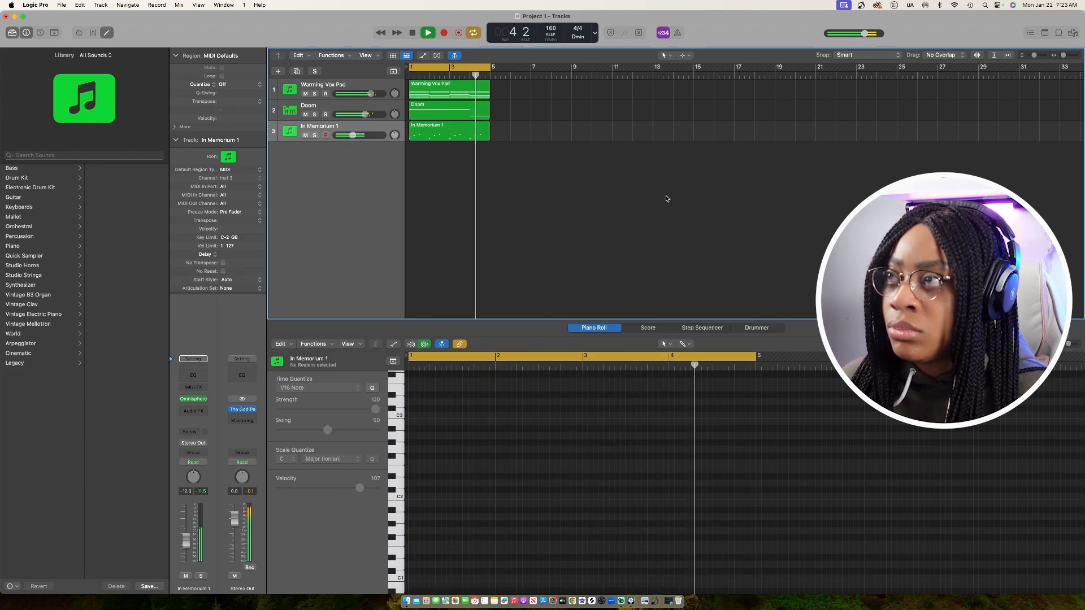
key(space)
- Create a software instrument track with Quick Sampler and load the KCK [ WHzYOutOFHERE™ ].wav kick sample from the drum kit folder
click(278, 71)
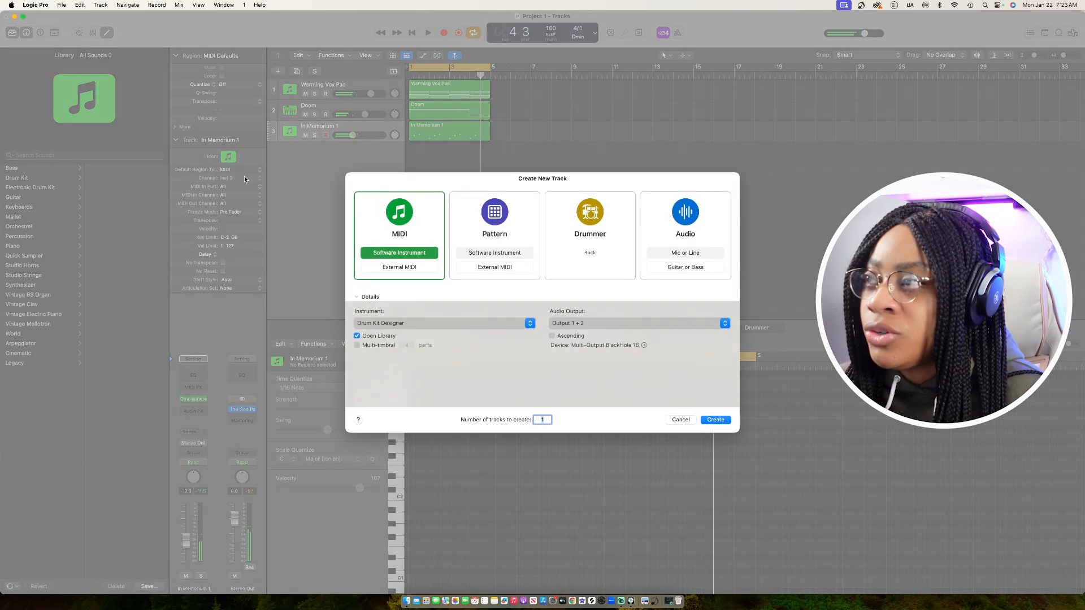
click(389, 324)
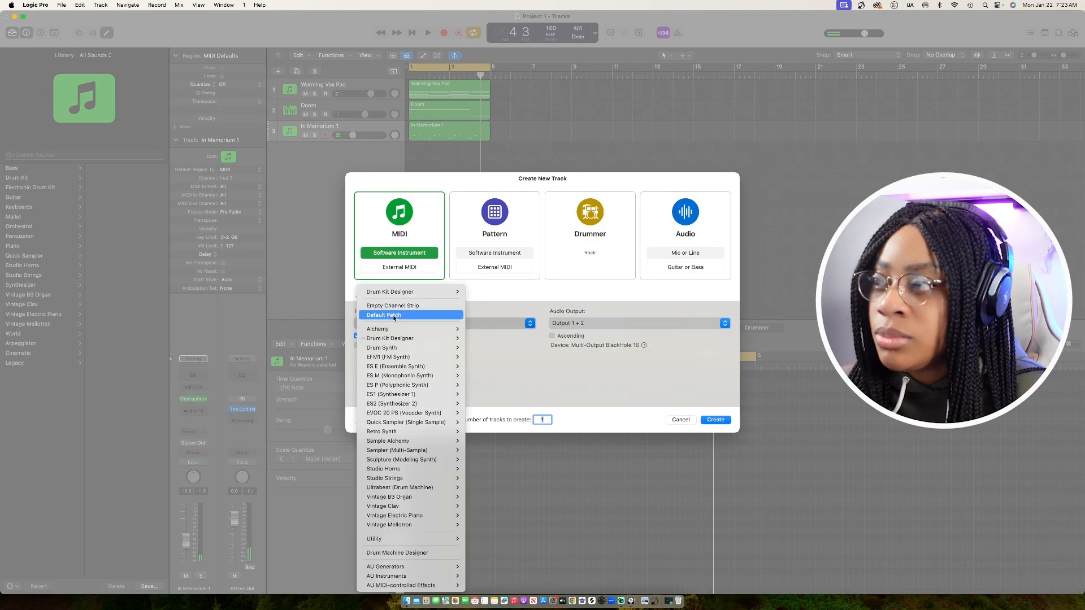
mouse_move(408, 423)
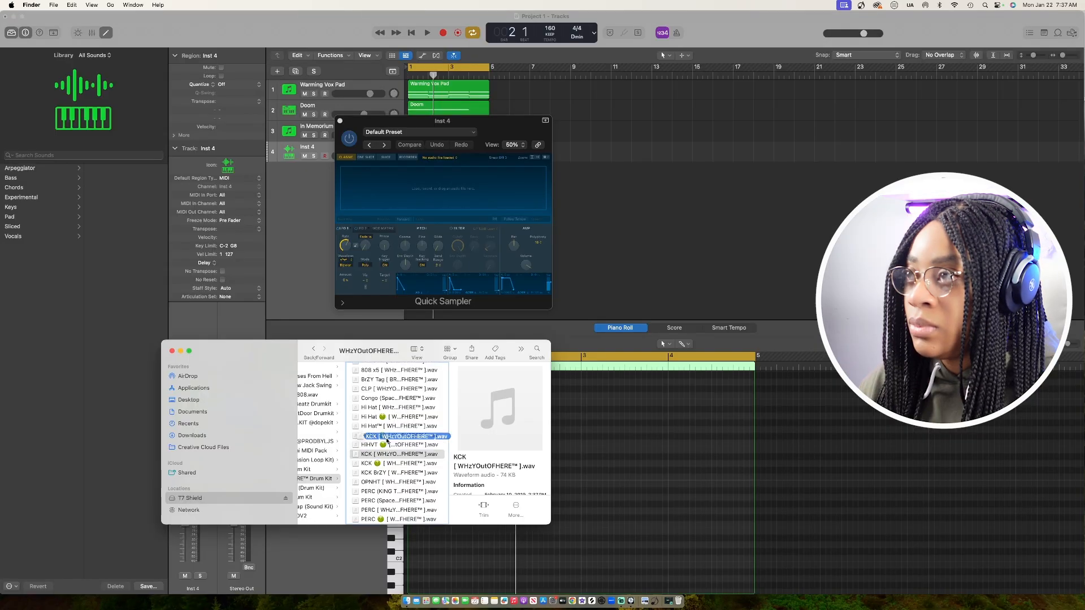
drag(395, 454, 350, 207)
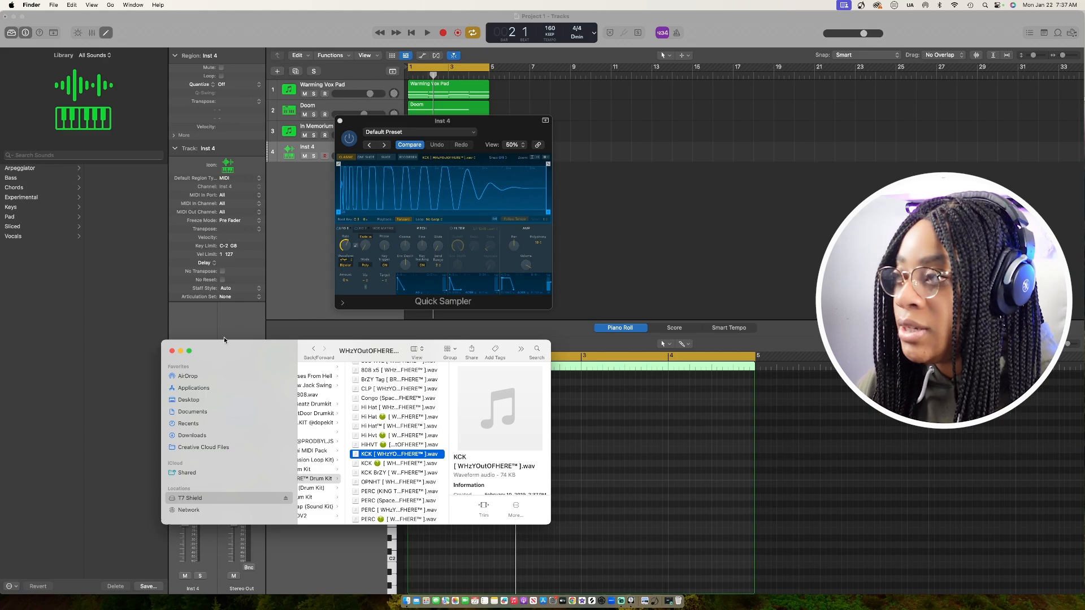
- Record a kick pattern into the four-bar region on the Inst 4 track and quantize its notes to 1/16
click(180, 350)
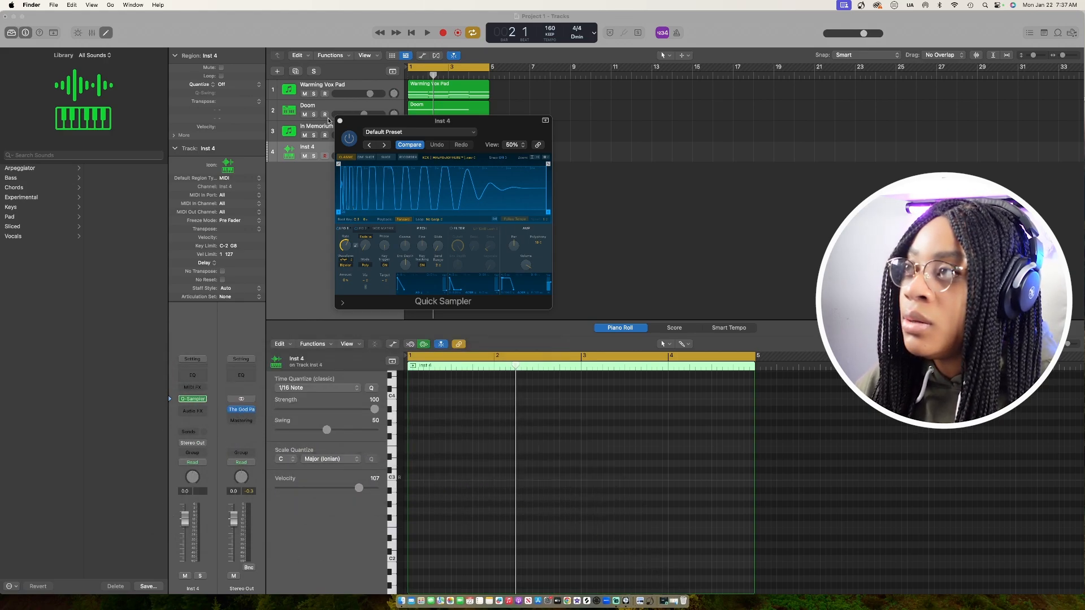
click(340, 121)
click(421, 153)
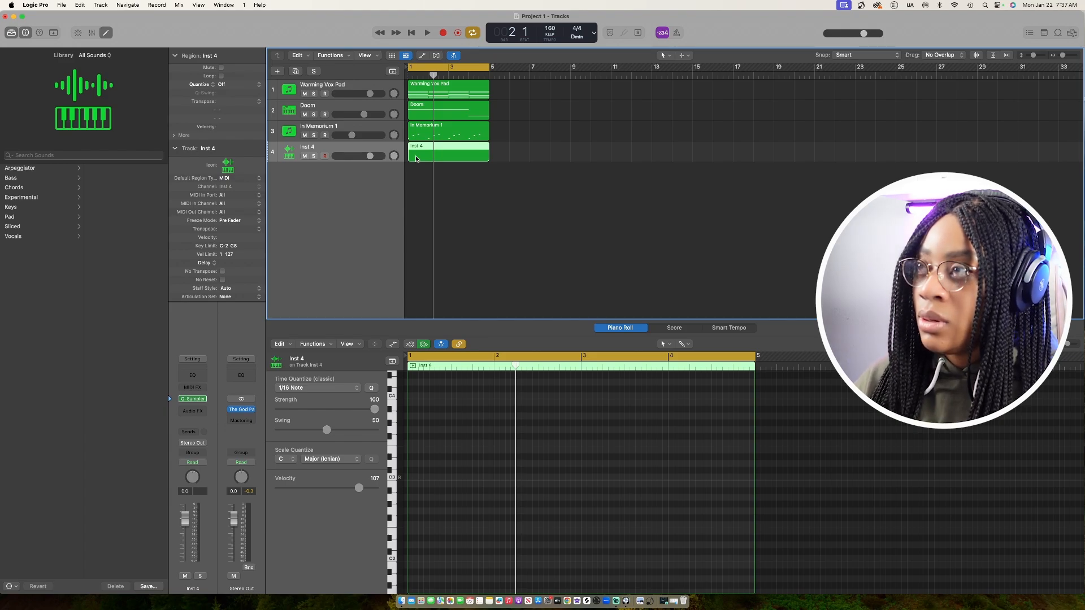
key(space)
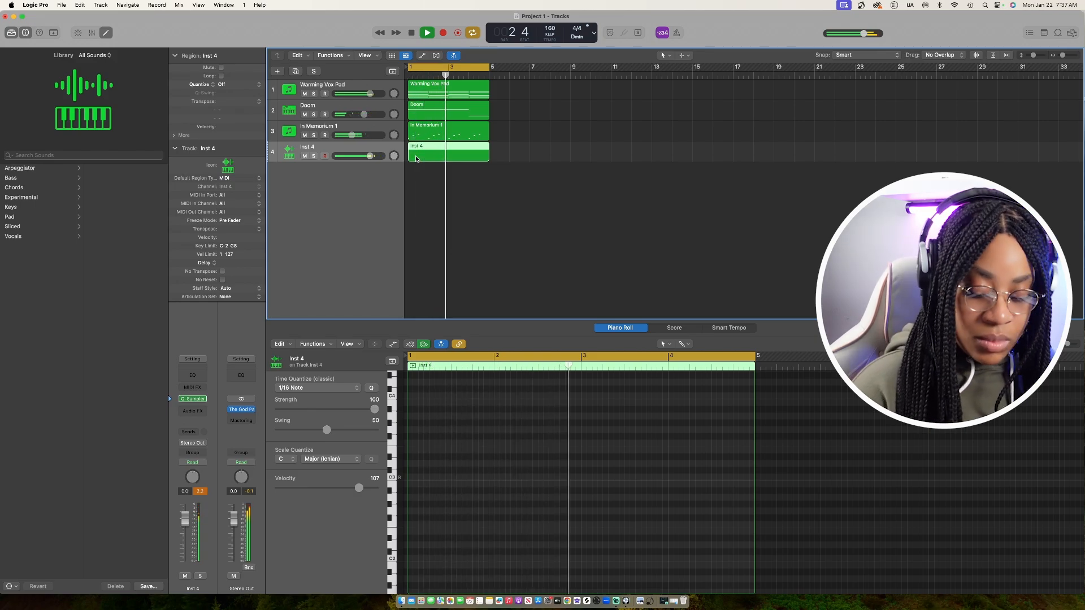
key(space)
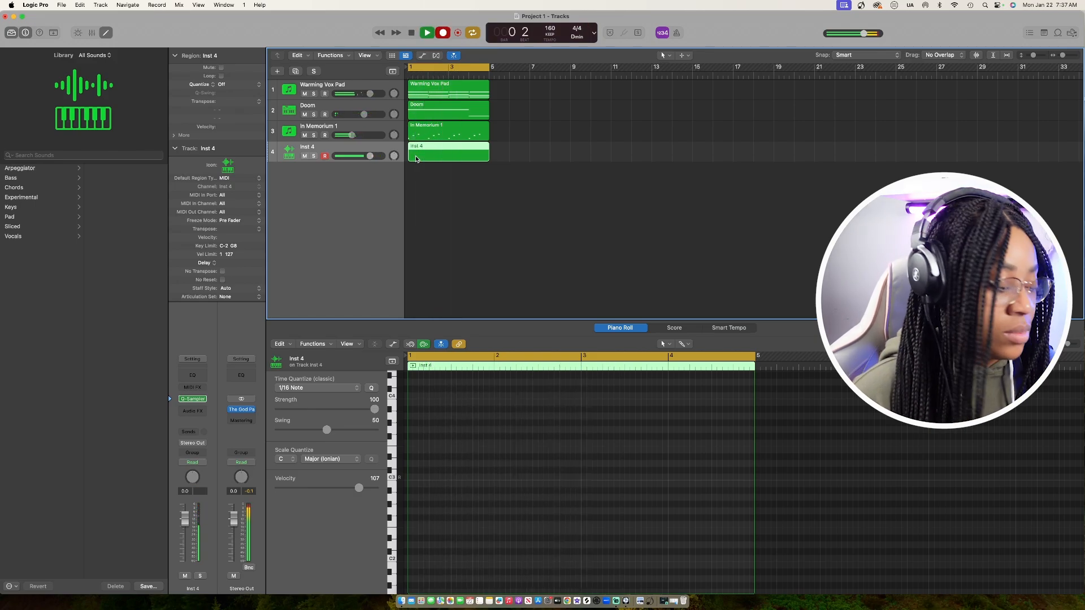
key(r)
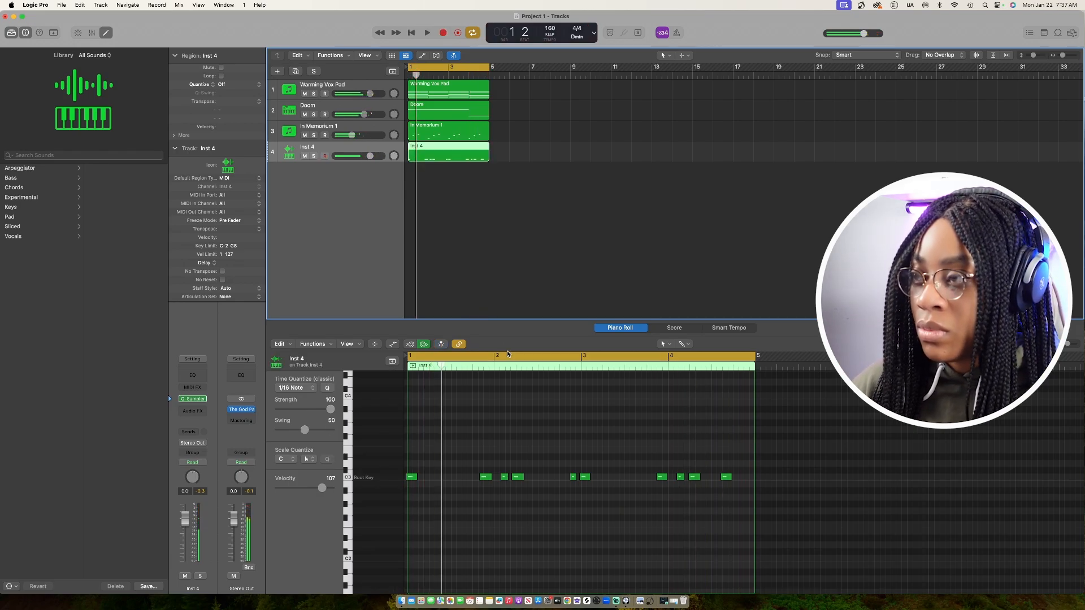
click(535, 412)
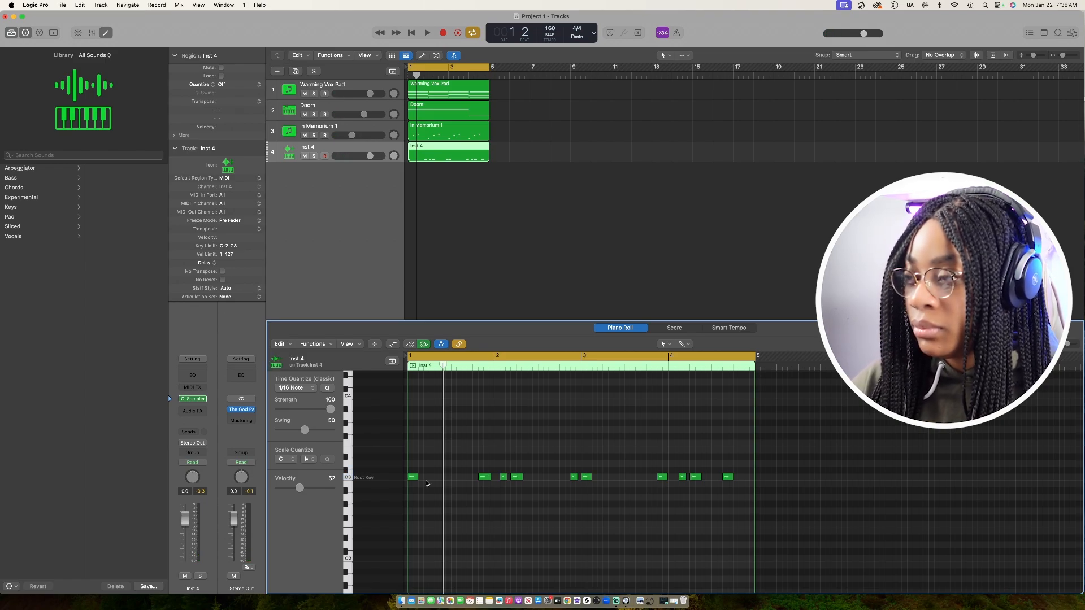
- Shorten the first two kick notes and move the second one slightly closer to bar 2
key(space)
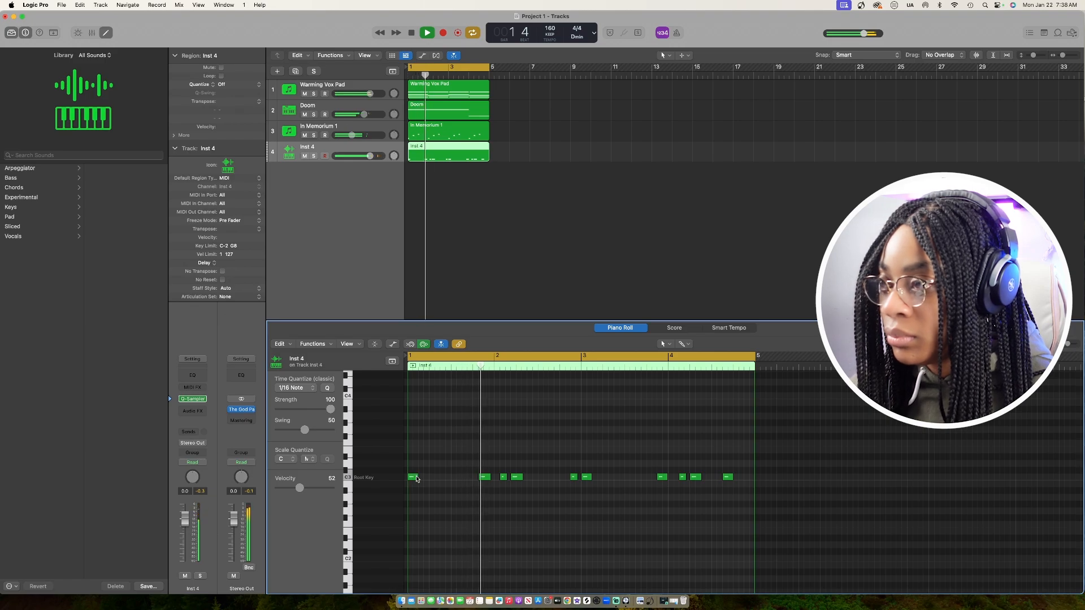
drag(416, 478, 412, 479)
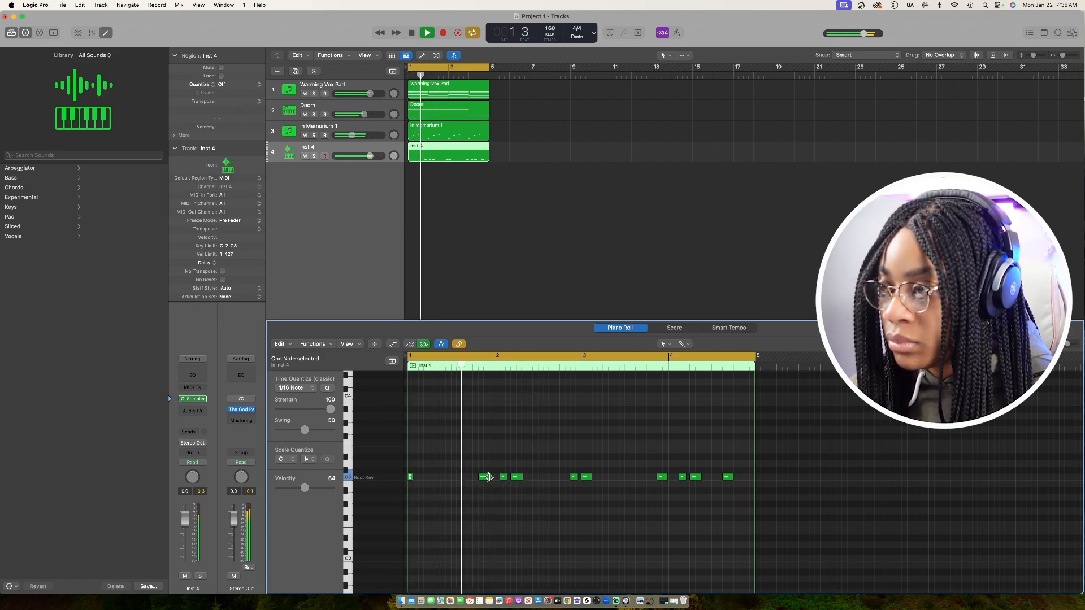
drag(489, 478, 483, 480)
key(space)
key(space)
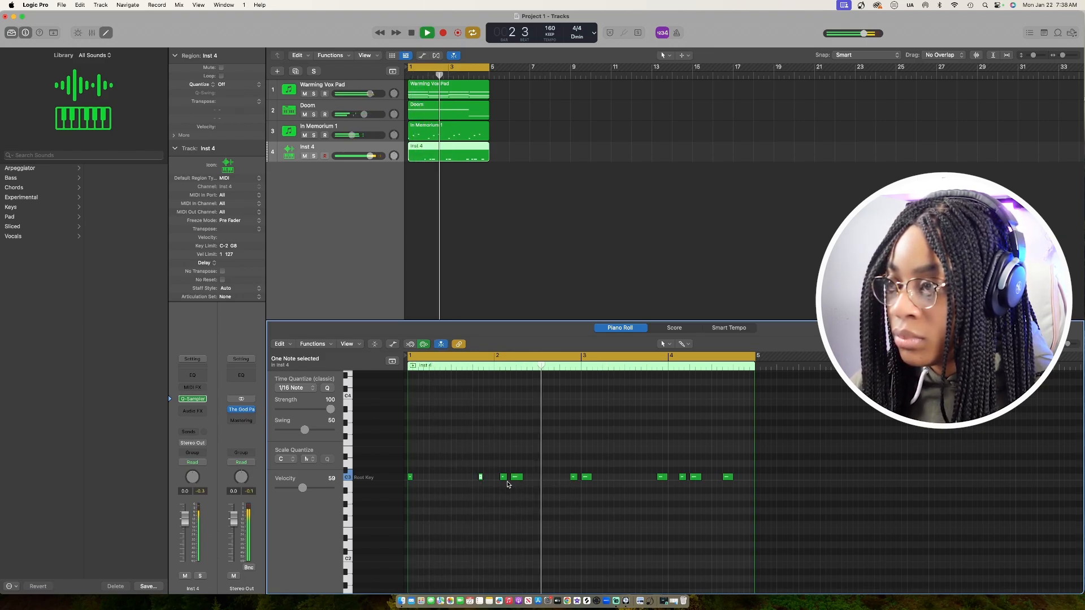
key(space)
drag(480, 479, 486, 478)
key(space)
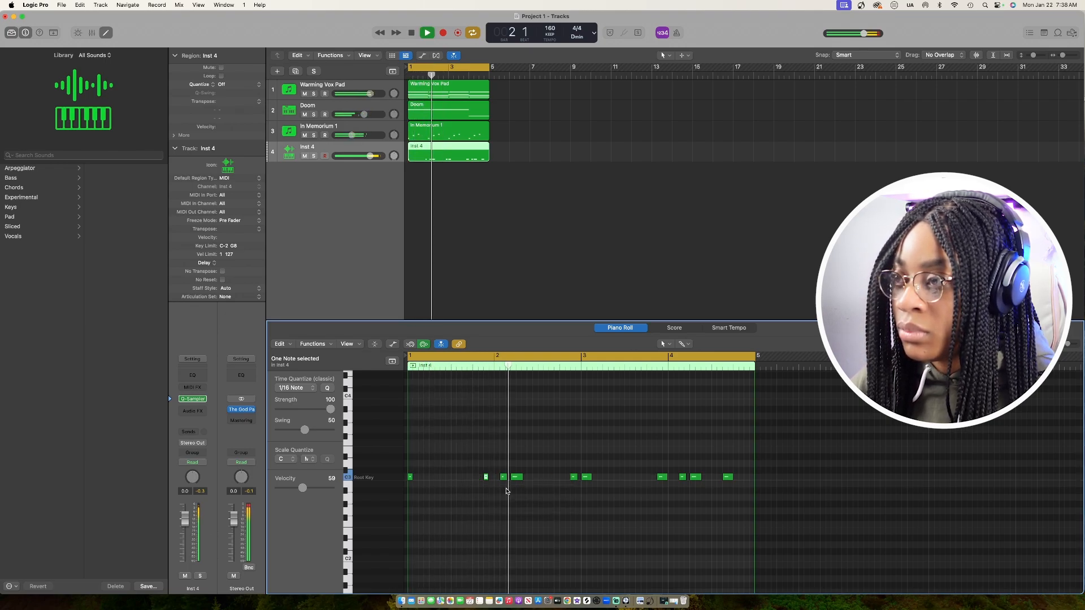
- Shorten the third and fourth kick notes in bar 2 and move the third one slightly later
key(space)
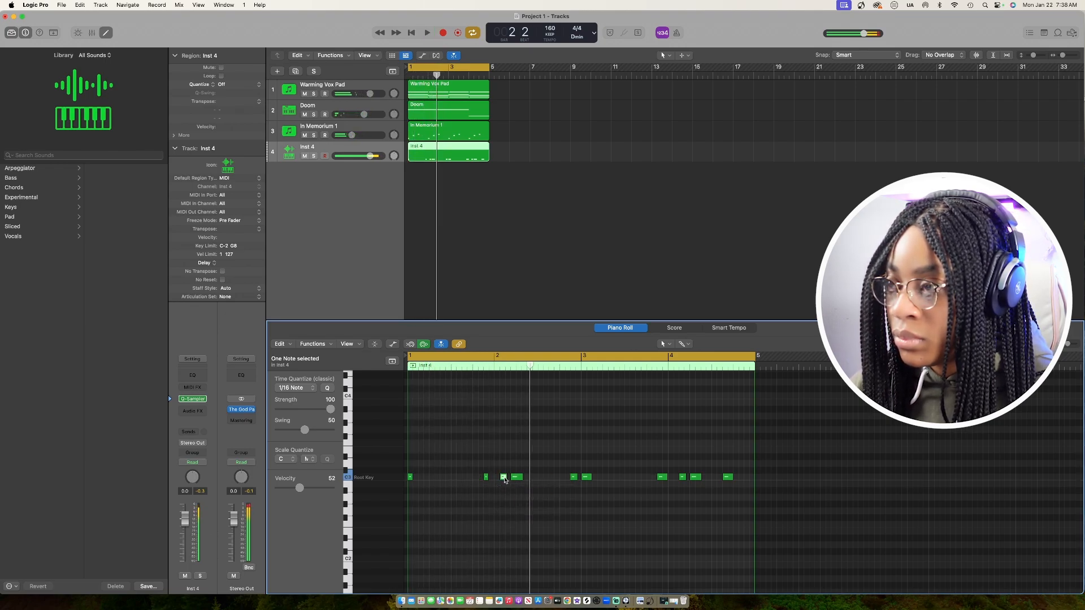
drag(504, 480, 521, 479)
key(space)
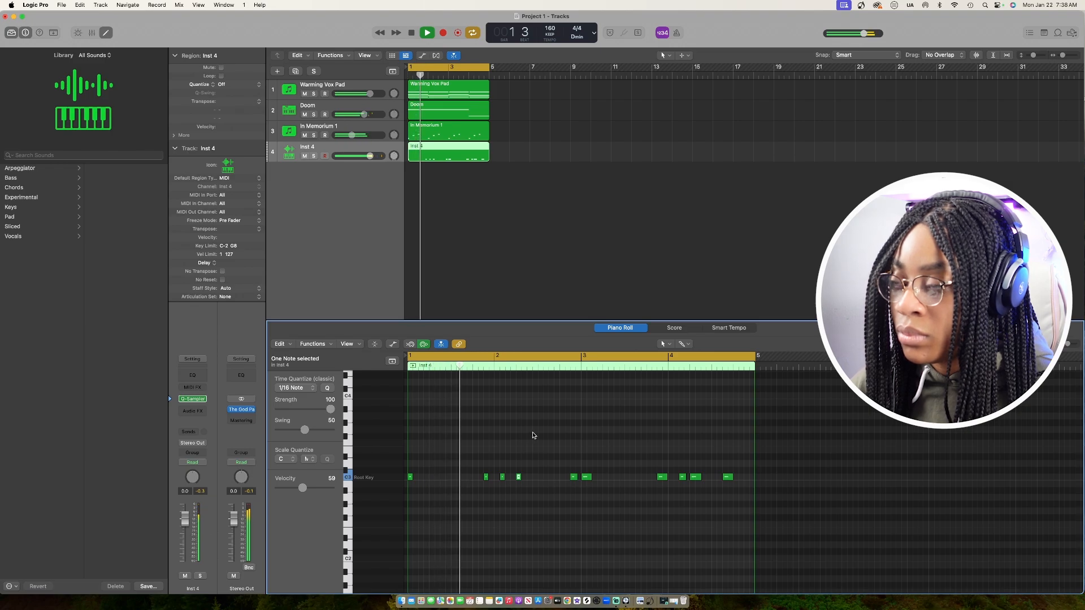
key(space)
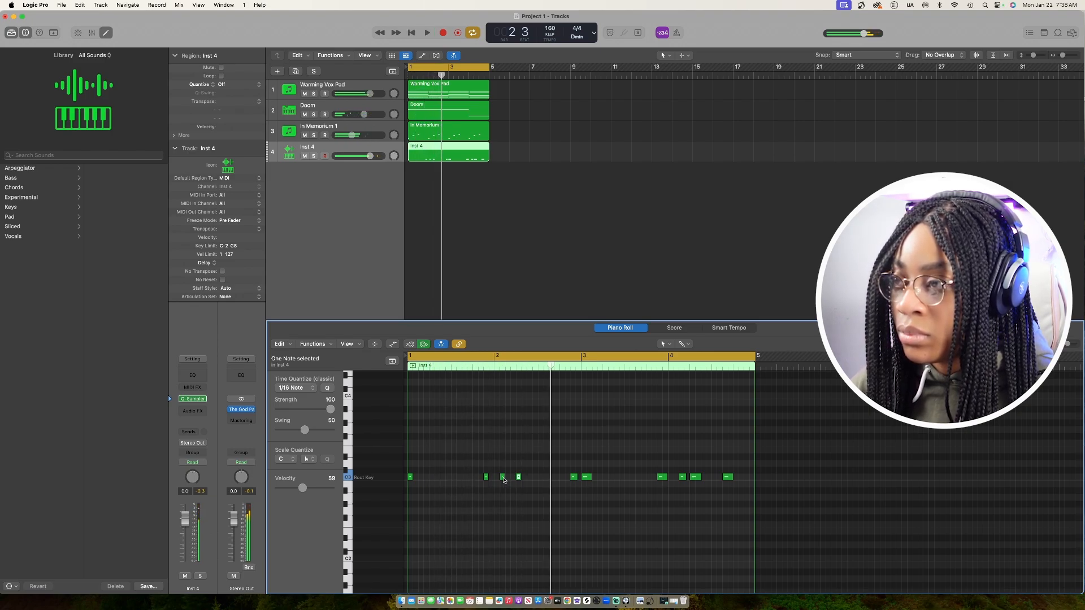
drag(504, 480, 509, 480)
key(space)
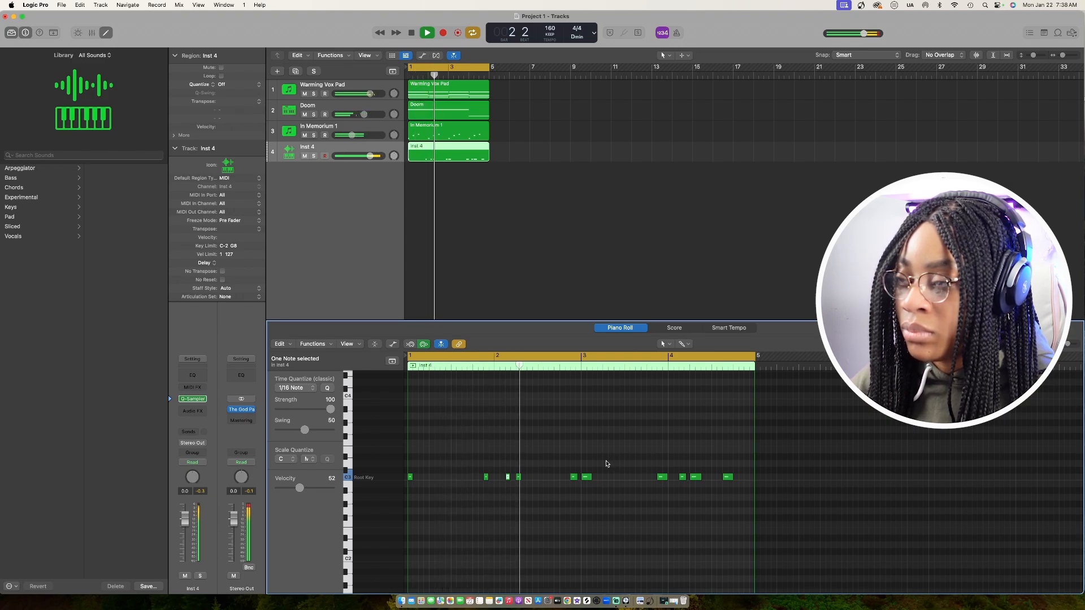
key(space)
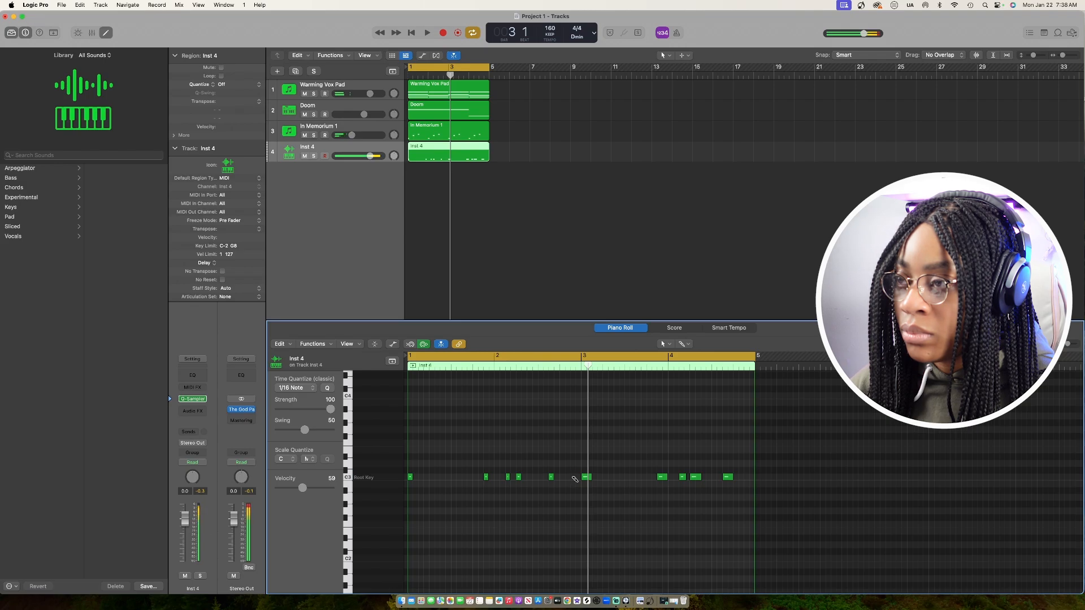
- Replace the kick notes in bars 3 and 4 with a copy of the bars 1 and 2 pattern, and play the loop
drag(633, 474, 588, 465)
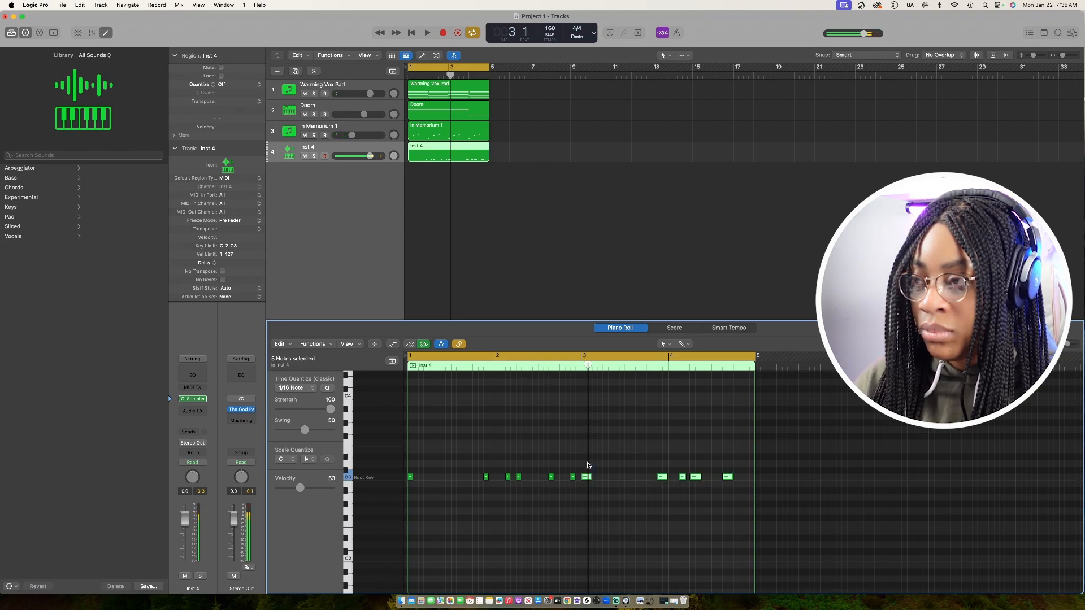
drag(627, 500, 414, 478)
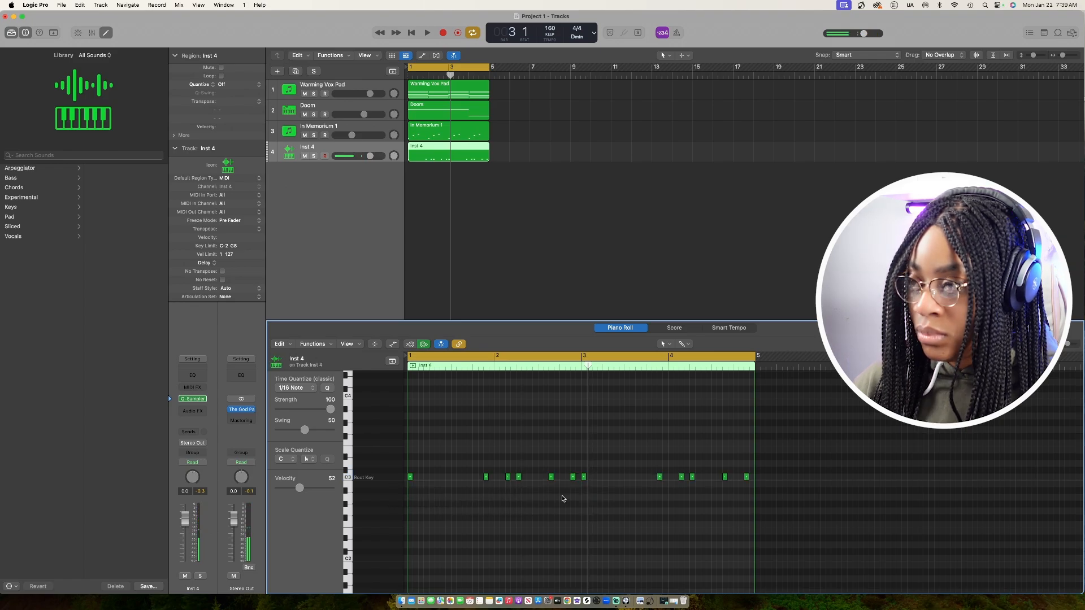
key(space)
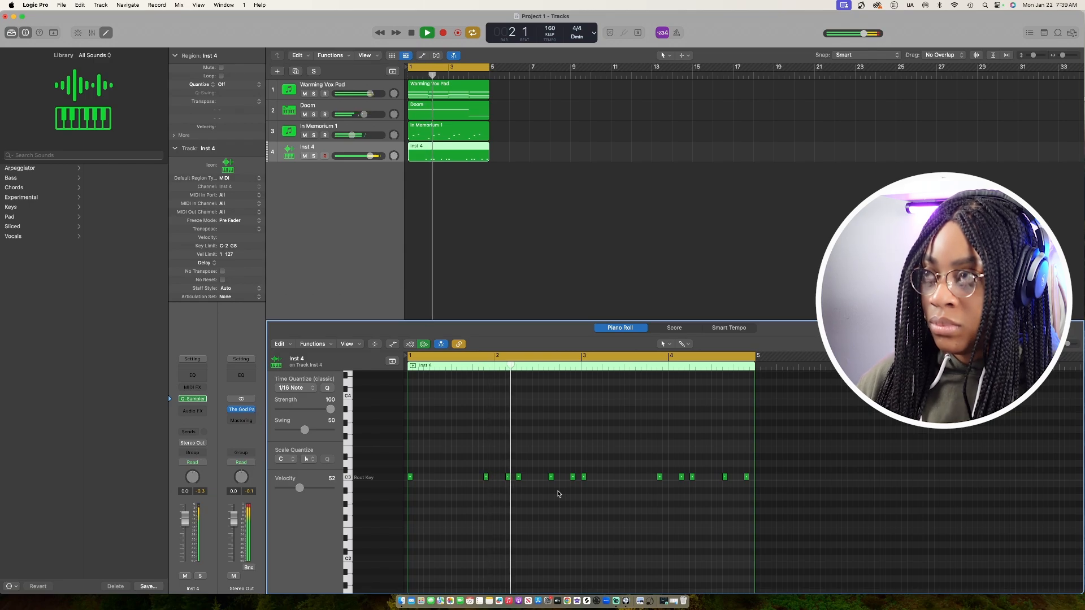
key(space)
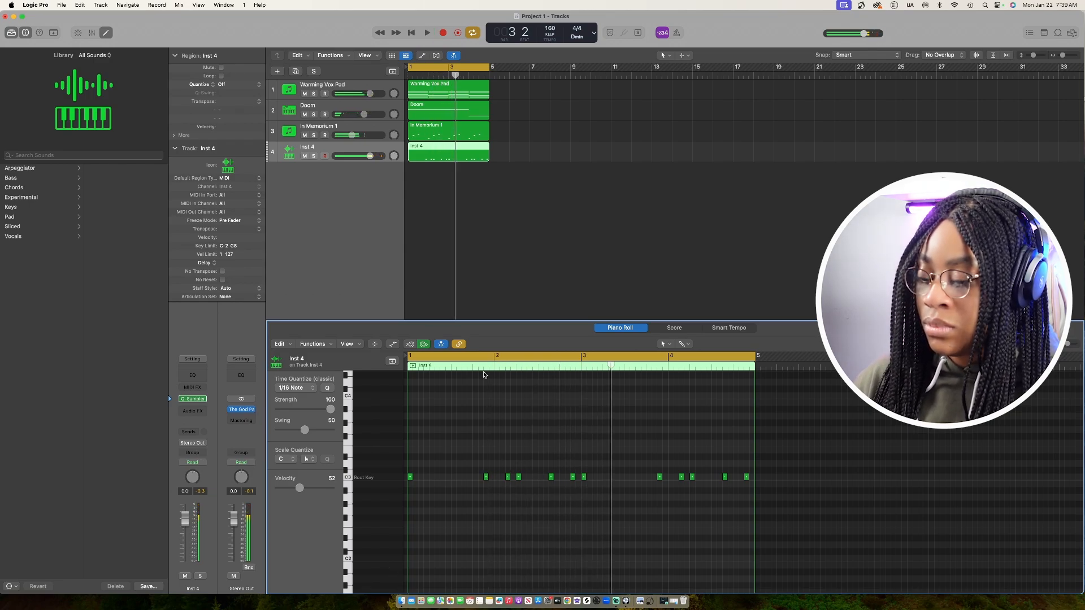
- Insert the stereo Kickstart 2 plug-in on the Warming Vox Pad track with its mix at 9%, and play the loop
click(313, 86)
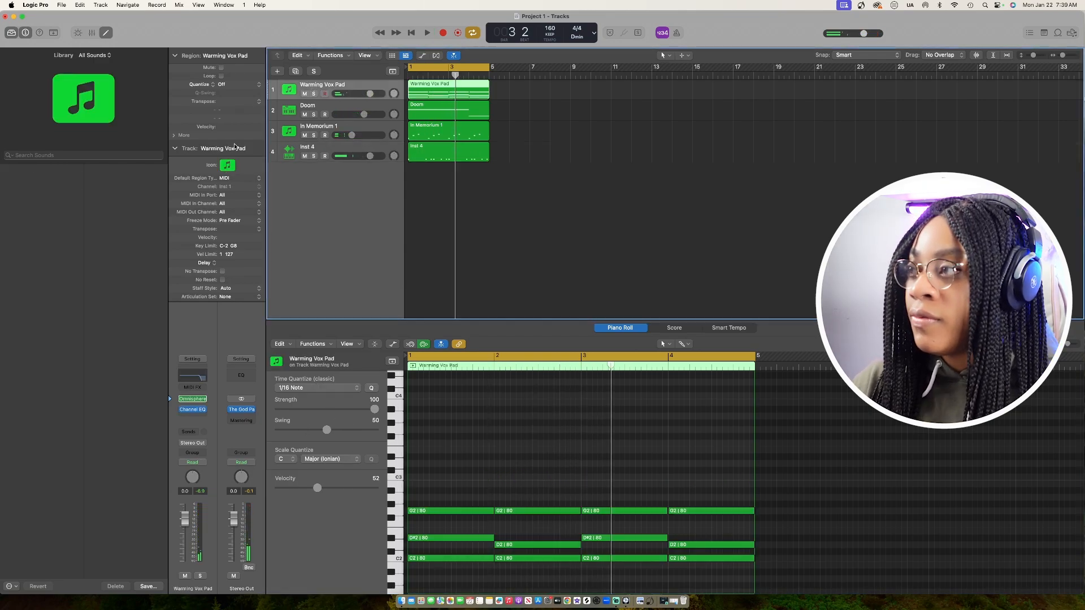
click(200, 419)
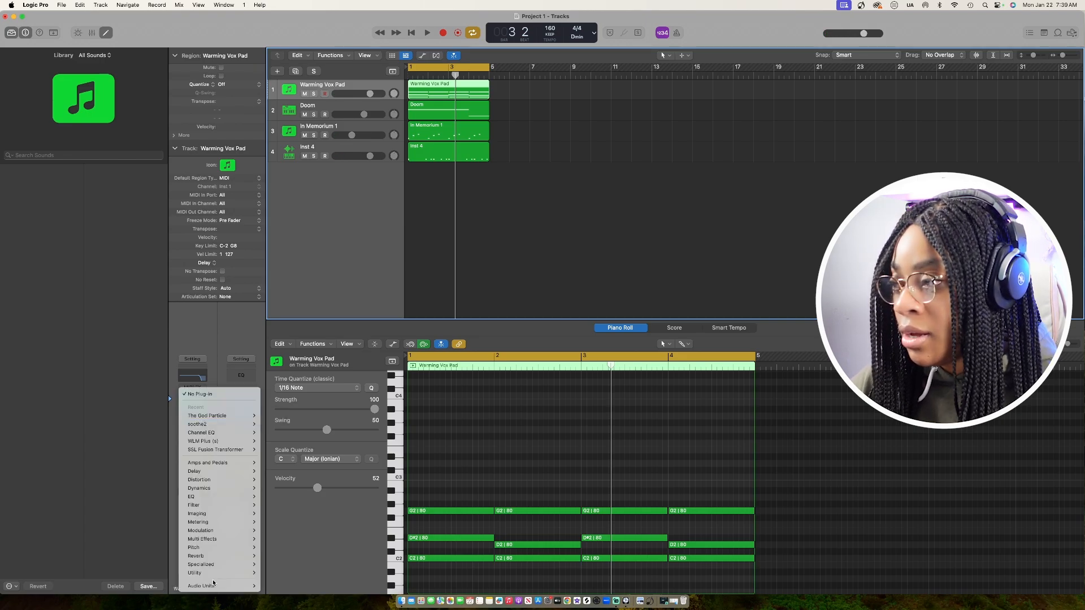
mouse_move(214, 586)
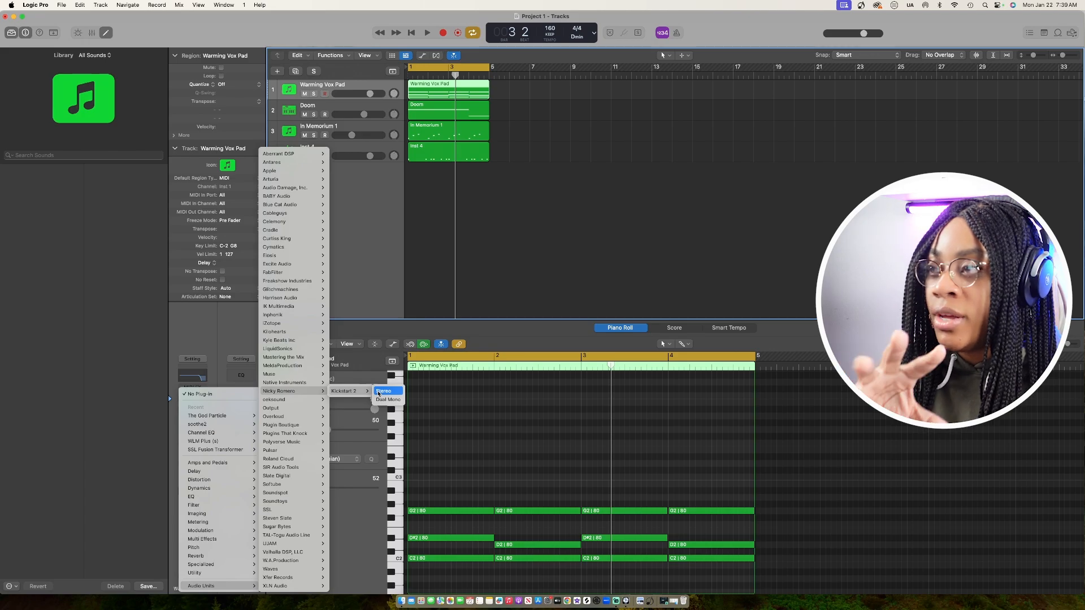
click(379, 392)
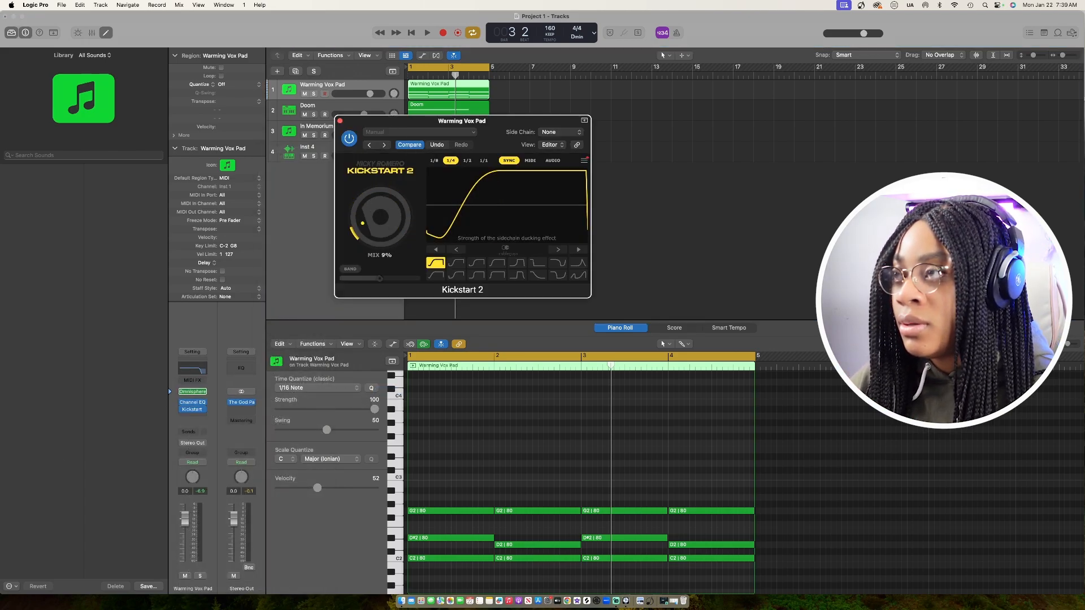
click(340, 121)
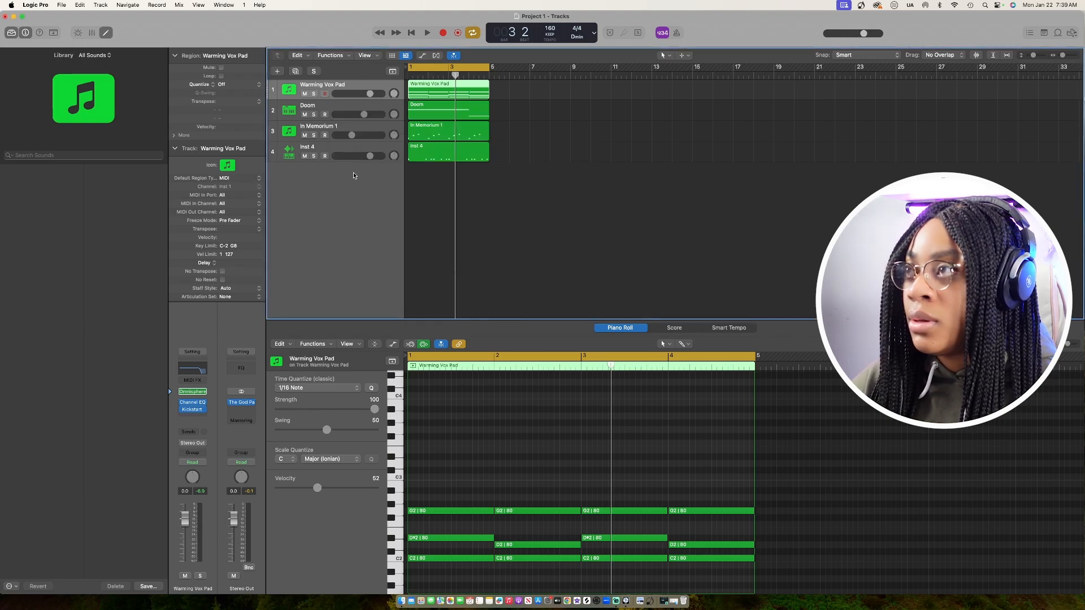
key(space)
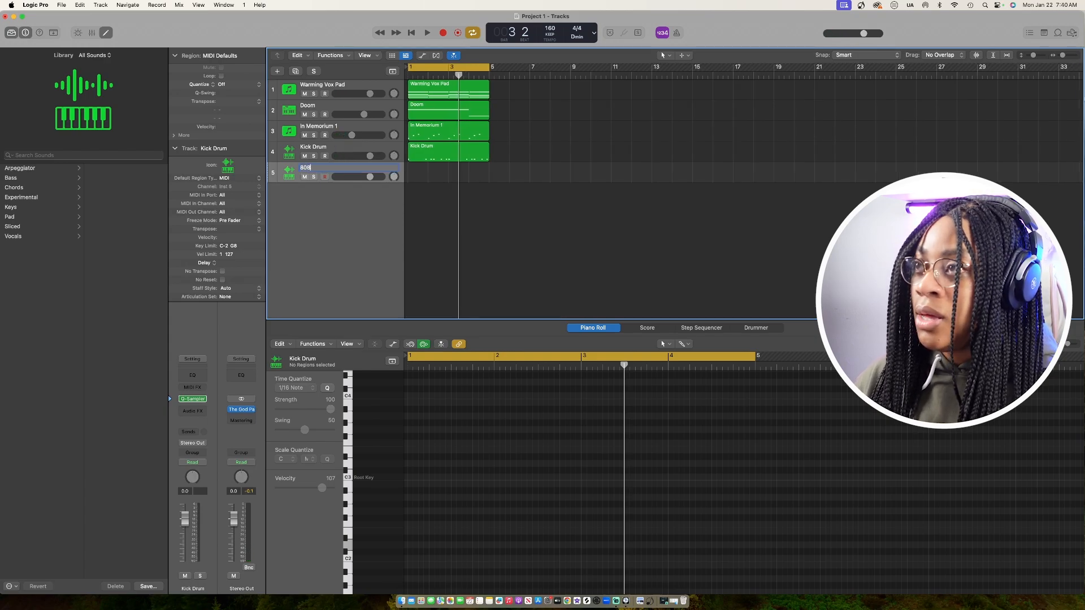
- Copy the Kick Drum region onto the 808 track and lengthen all its notes so each one reaches the next
drag(432, 154, 433, 174)
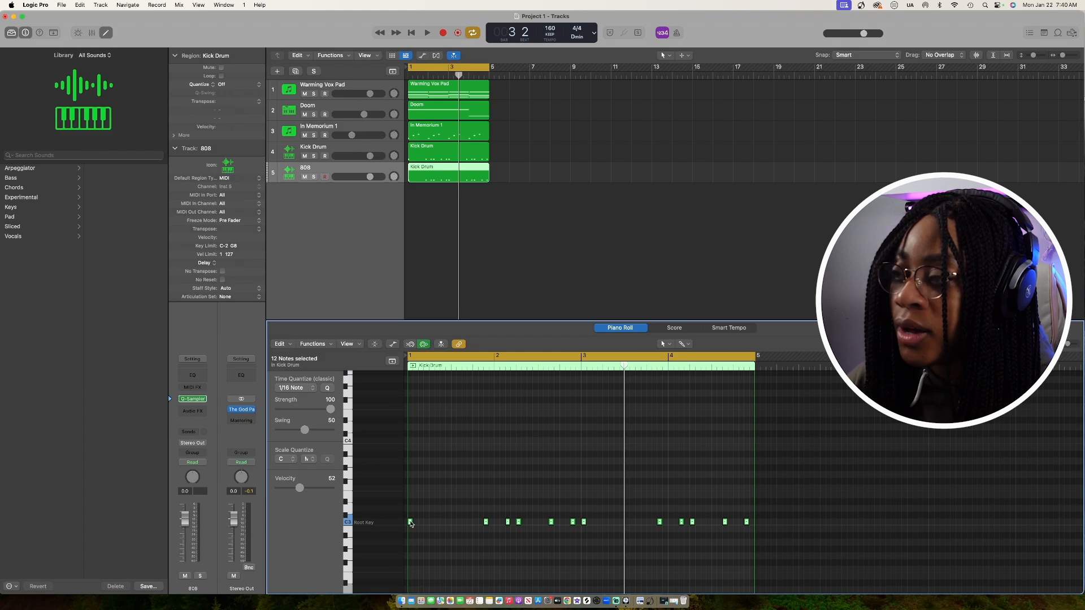
right_click(411, 523)
click(481, 517)
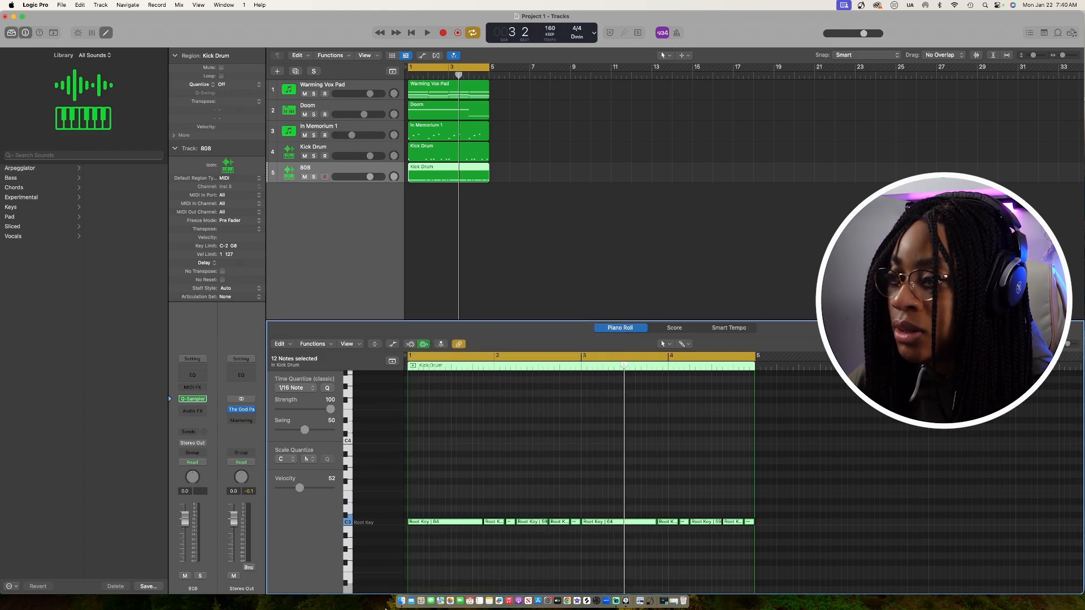
- Load the 808 Slatt [ WHzYOutOFHERE™ ].wav sample from the drum kit folder into the 808 track's Quick Sampler
click(401, 601)
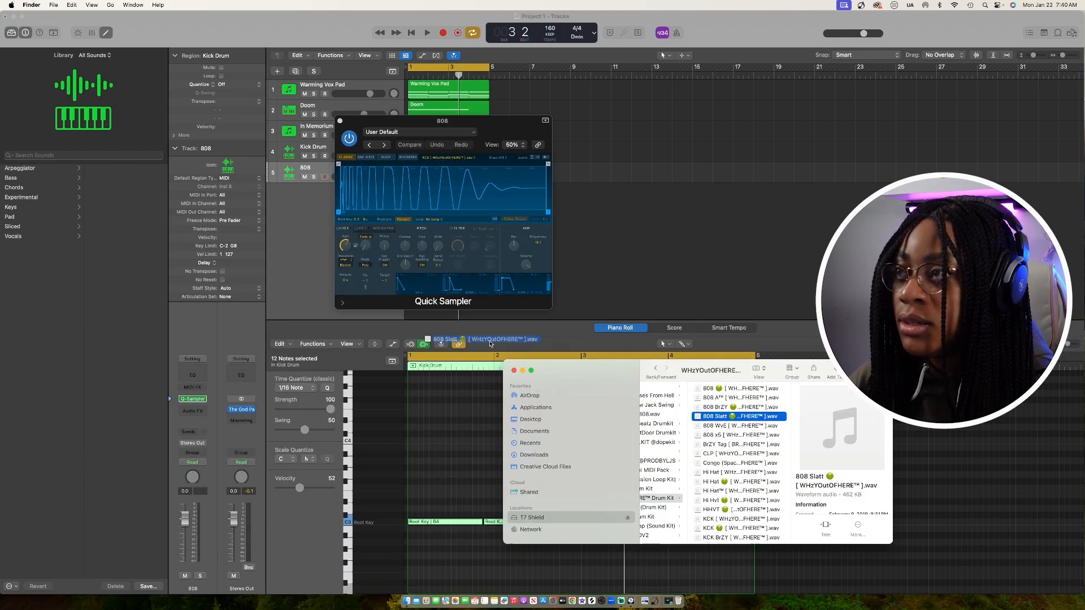
drag(490, 343, 397, 193)
click(341, 157)
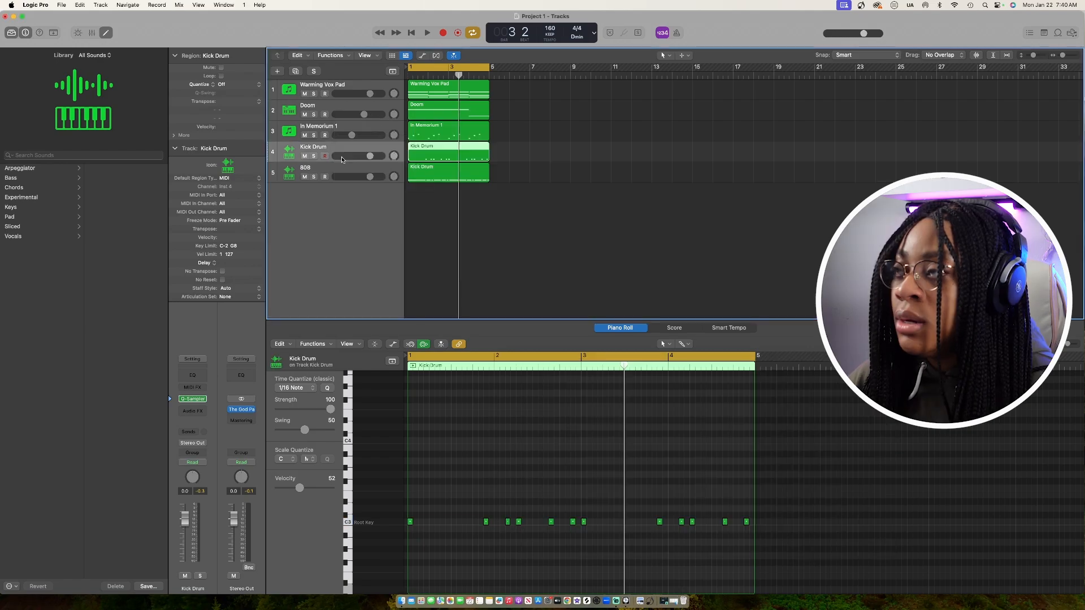
- Insert the Tuner plug-in on the 808 track, check the sample's pitch, and close the Tuner
click(343, 168)
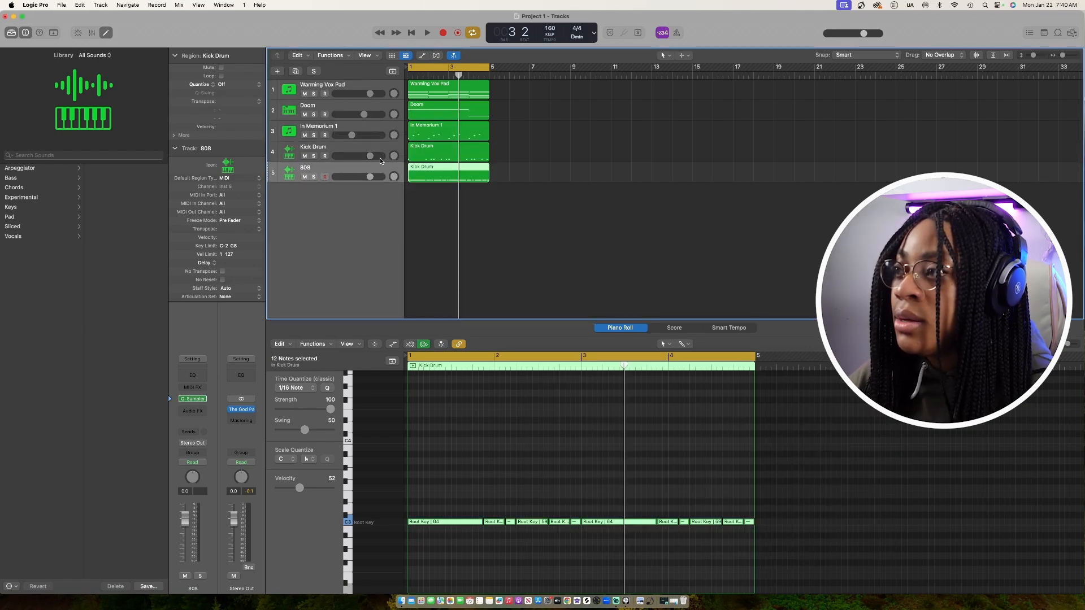
click(192, 410)
mouse_move(220, 585)
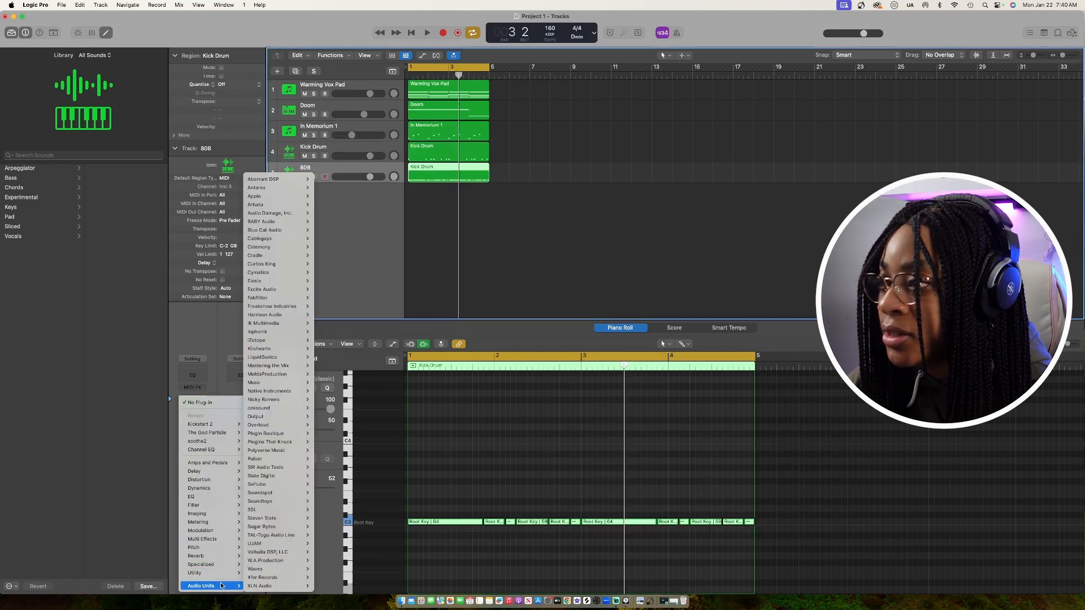
mouse_move(205, 522)
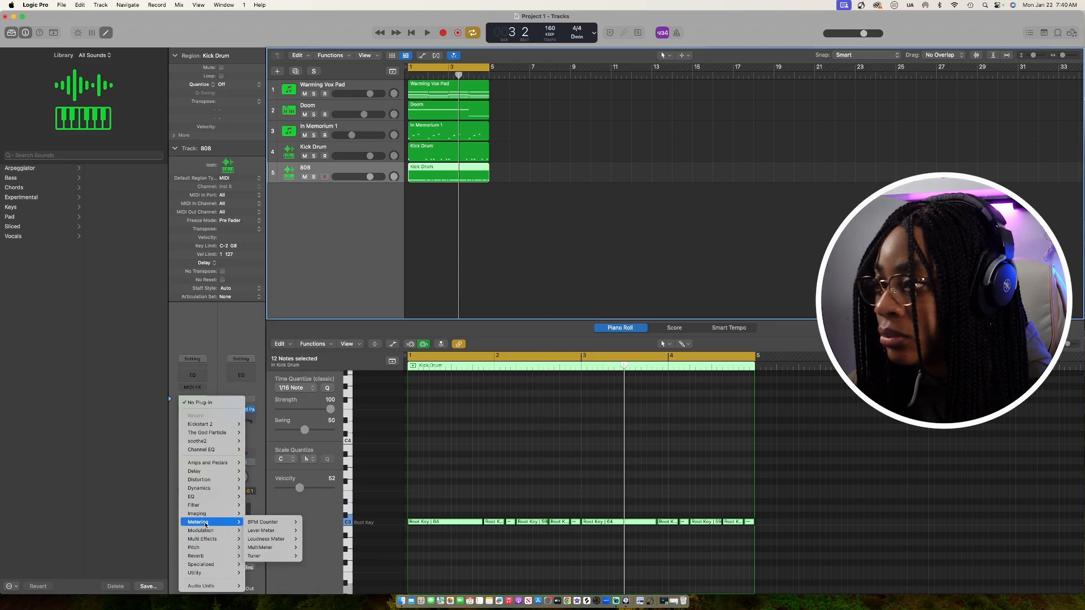
click(307, 556)
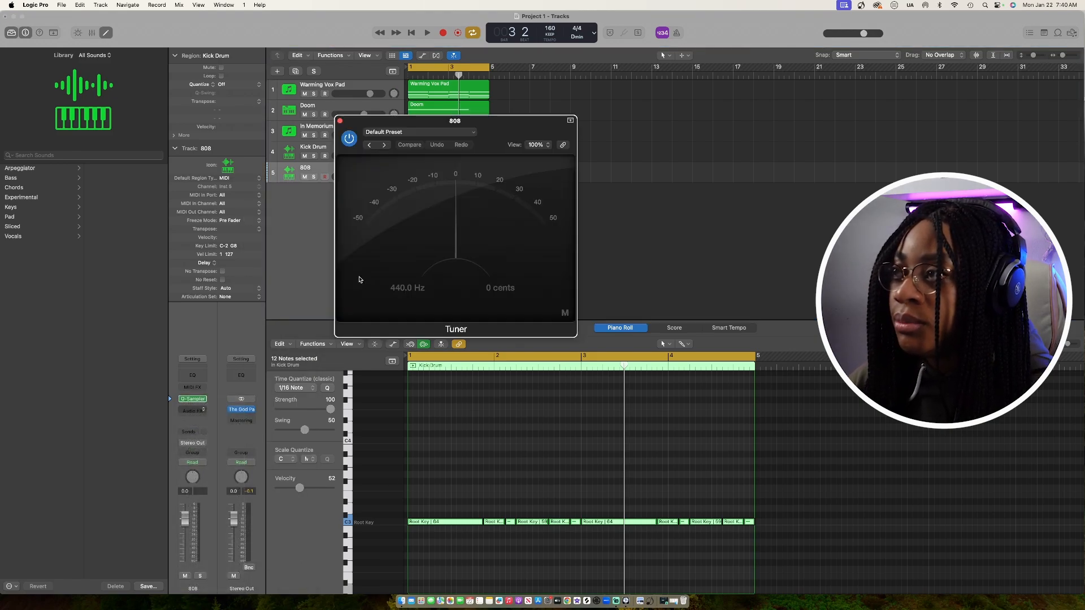
drag(466, 121, 679, 165)
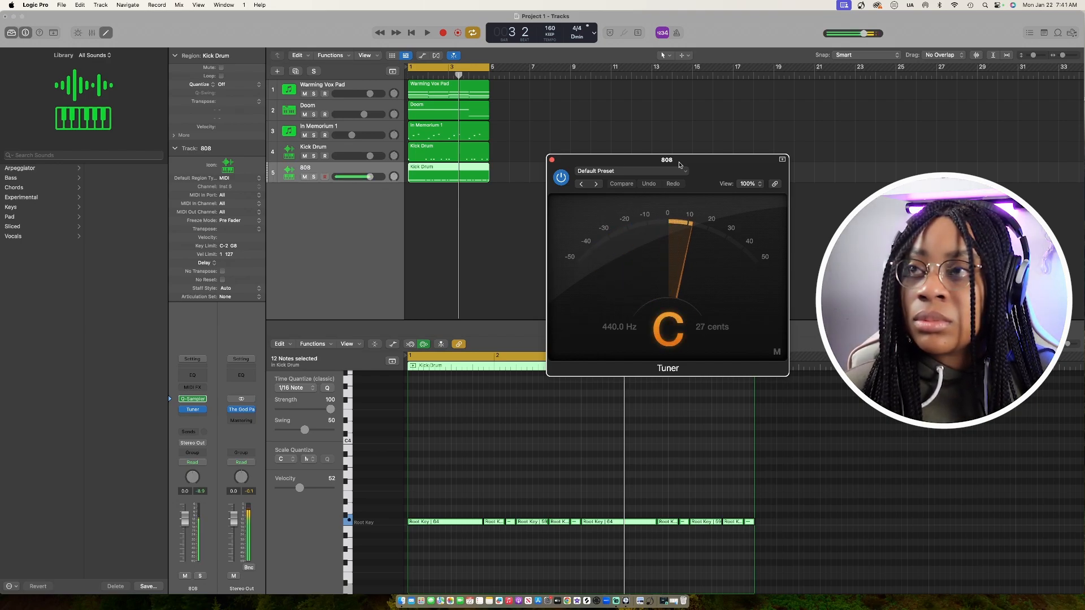
click(552, 160)
click(534, 233)
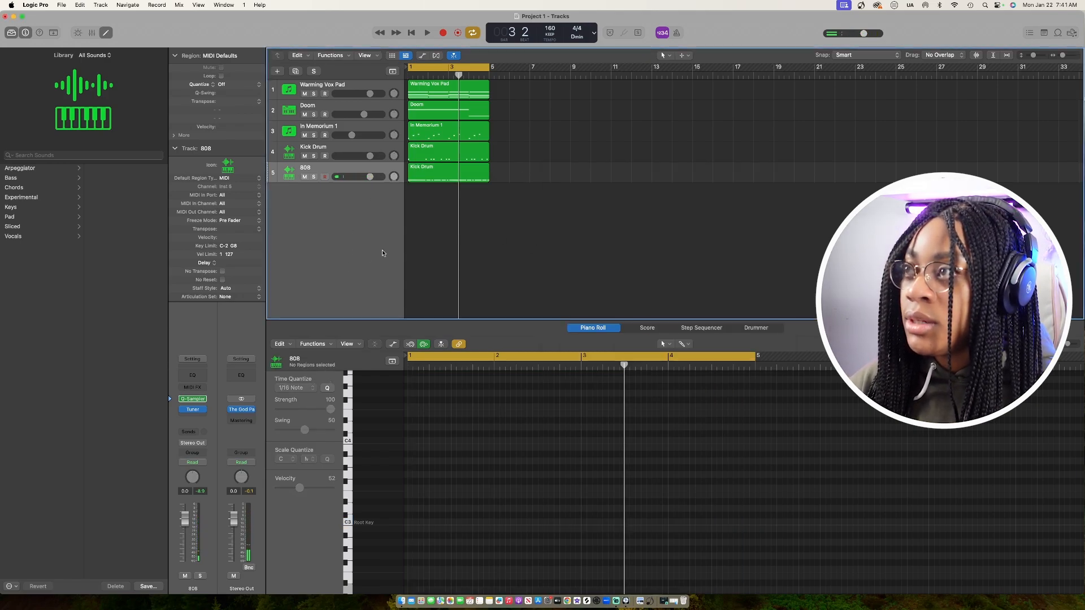
- Move the short note just before bar 3 in the 808 region up to G3 and solo the 808 track
key(space)
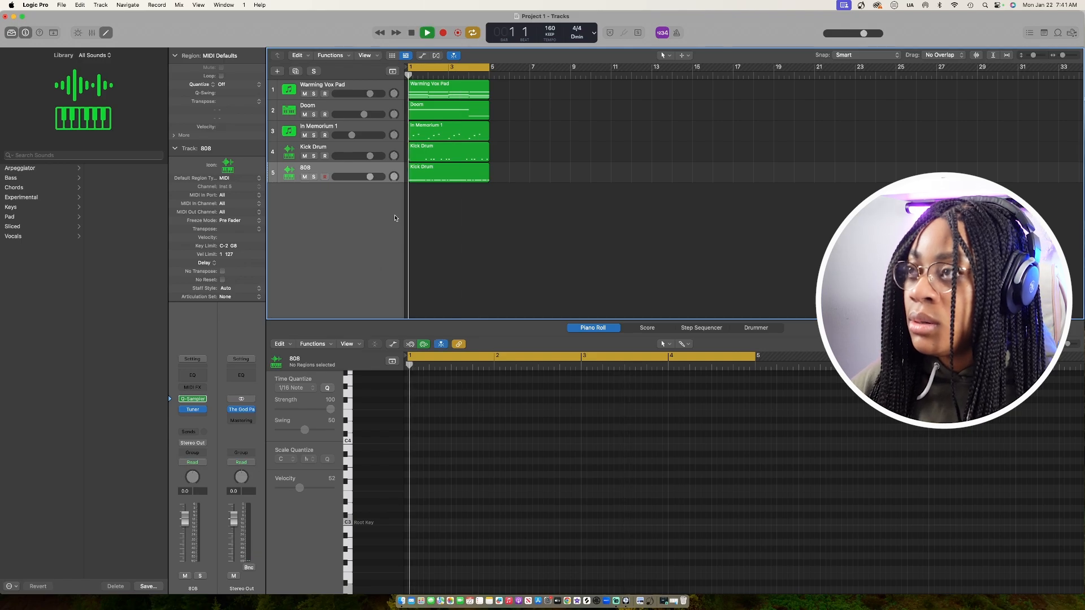
click(458, 172)
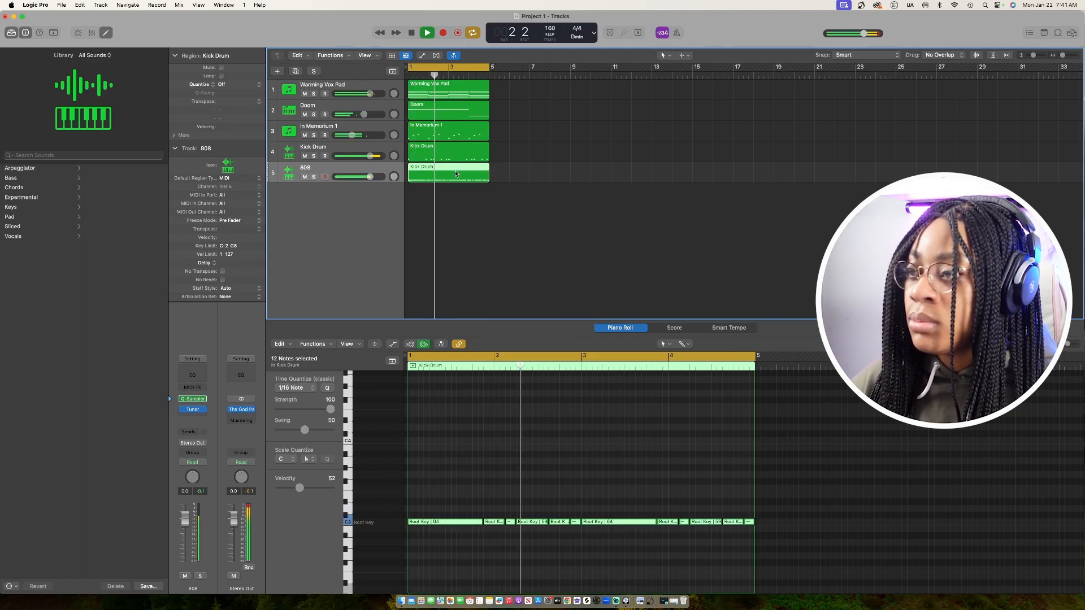
click(500, 418)
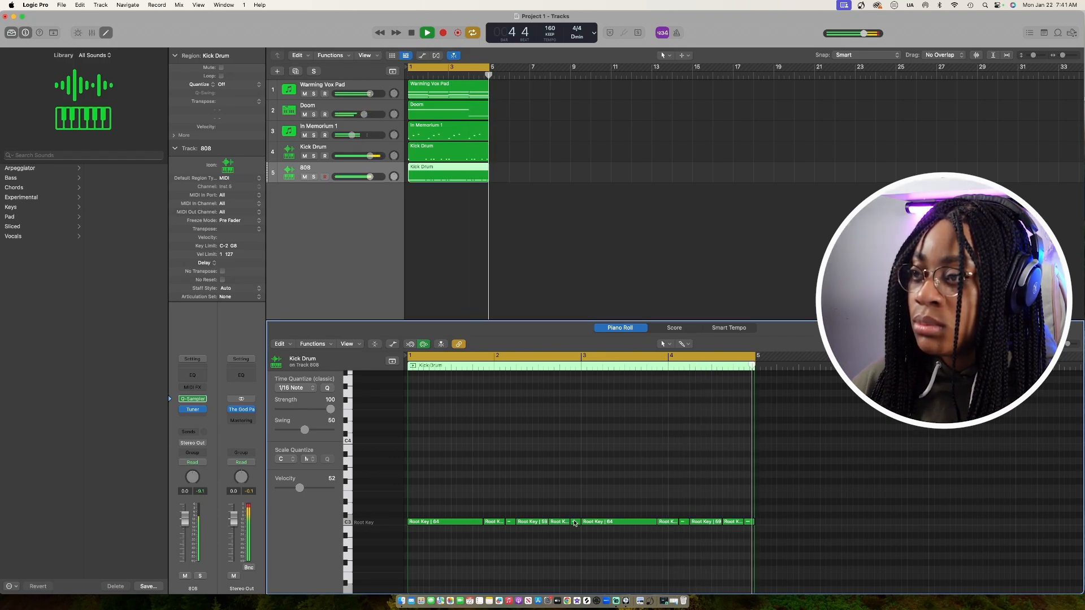
drag(575, 523, 576, 481)
key(ctrl+s)
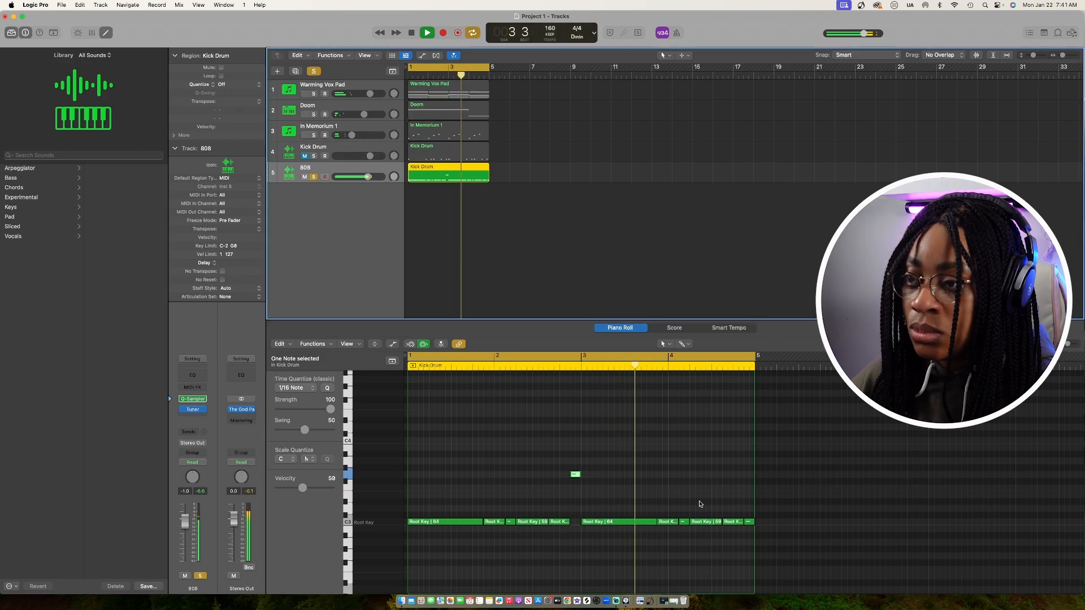
- Lower the last three notes of the 808 region in bar 4 to G2 and play the loop
drag(749, 540, 697, 558)
key(space)
key(space)
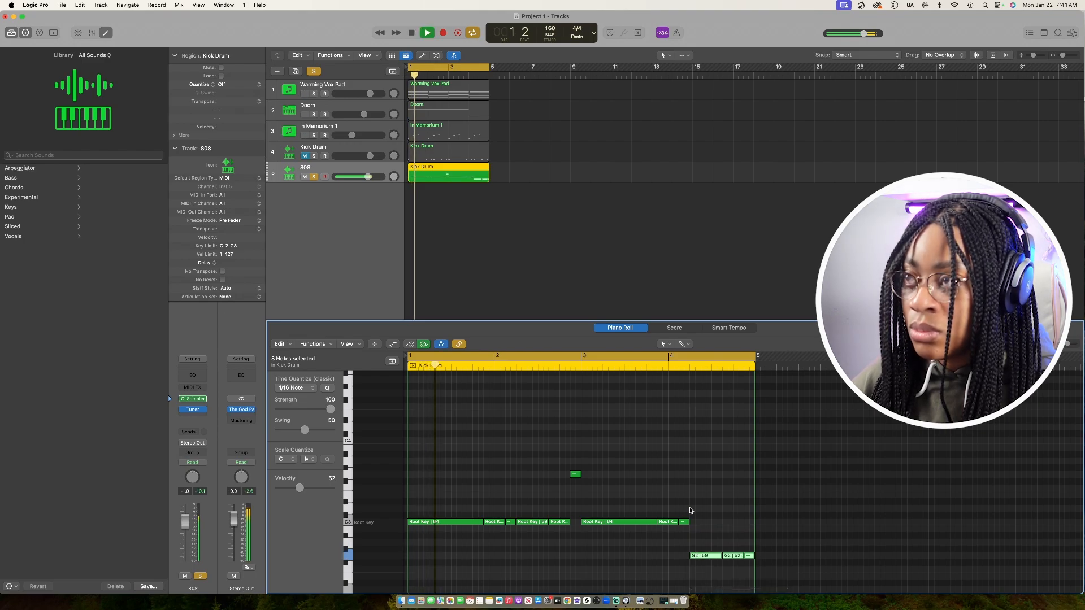
- Solo the Kick Drum track together with the 808 and insert a mono Gain plug-in on it
click(314, 156)
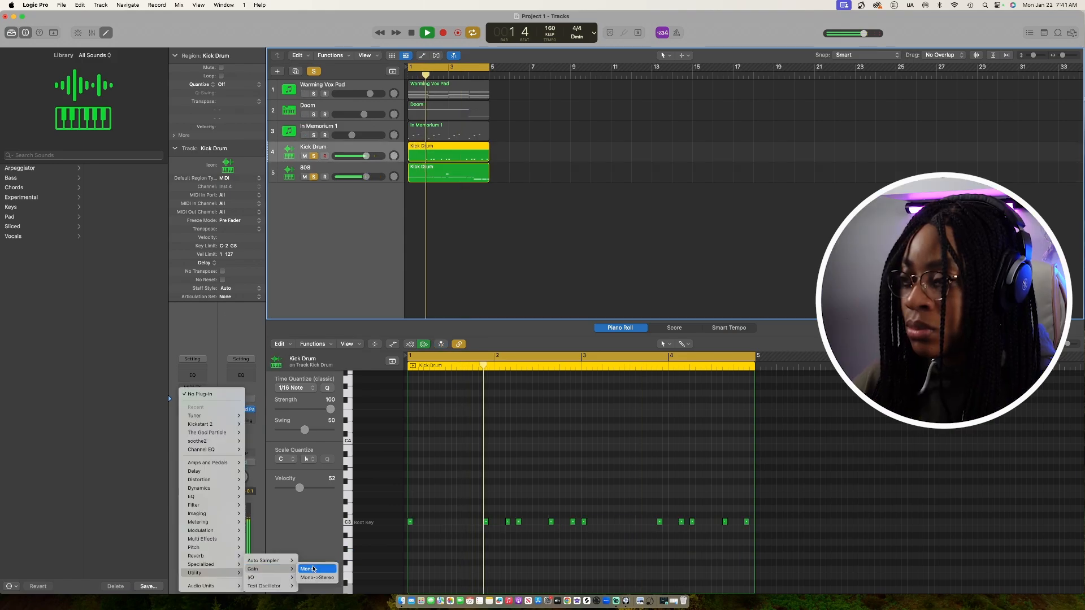
click(314, 569)
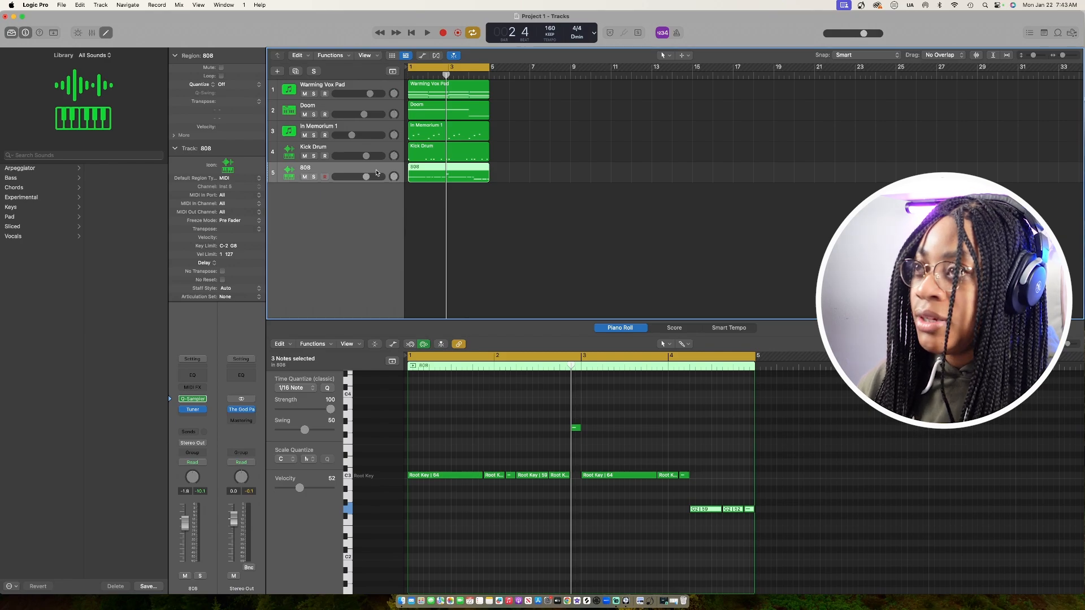
- Duplicate the 808 track and load Closed Hat 1.wav from the desktop's Storm - Drum Kit folder into the copy's Quick Sampler
key(super+d)
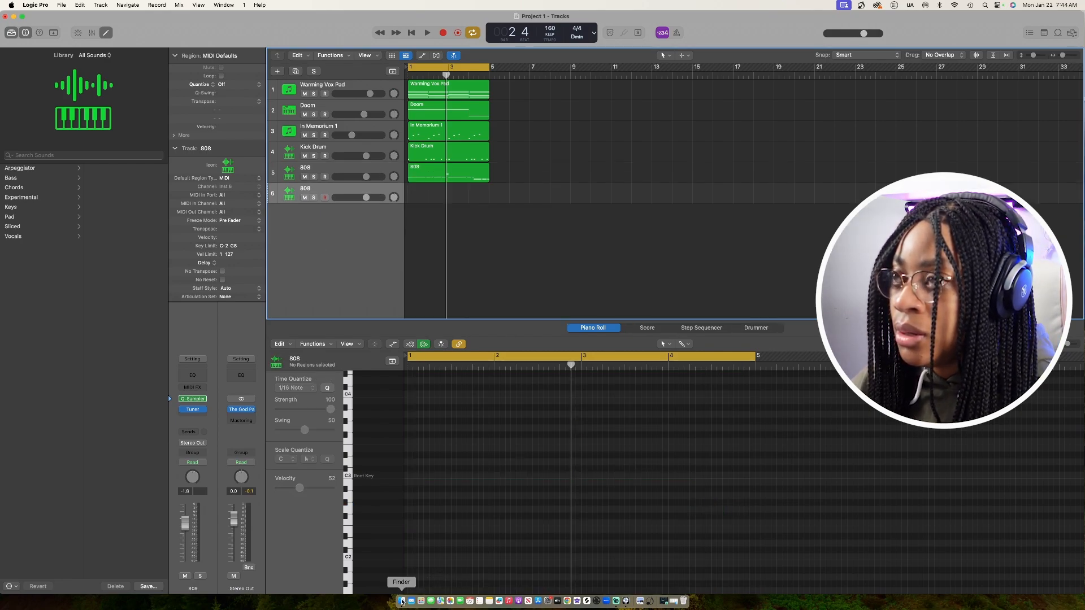
click(401, 601)
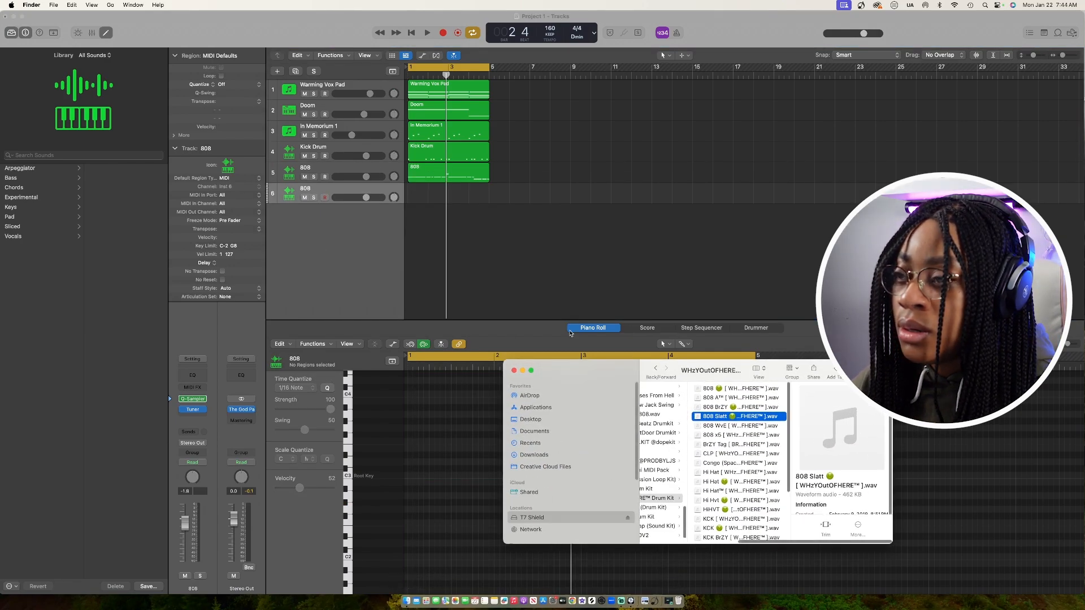
click(531, 419)
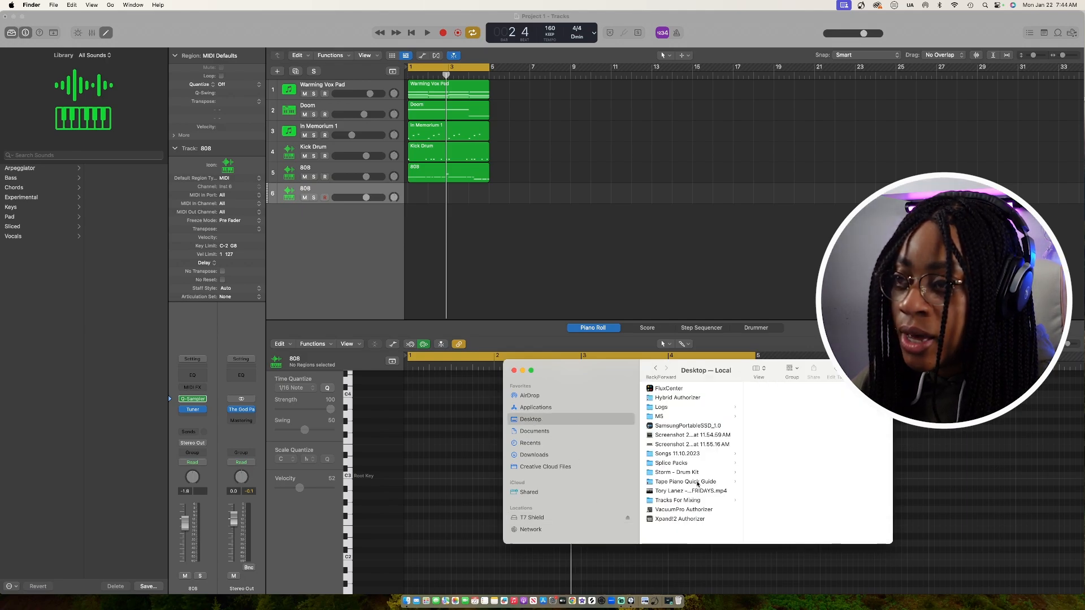
click(675, 473)
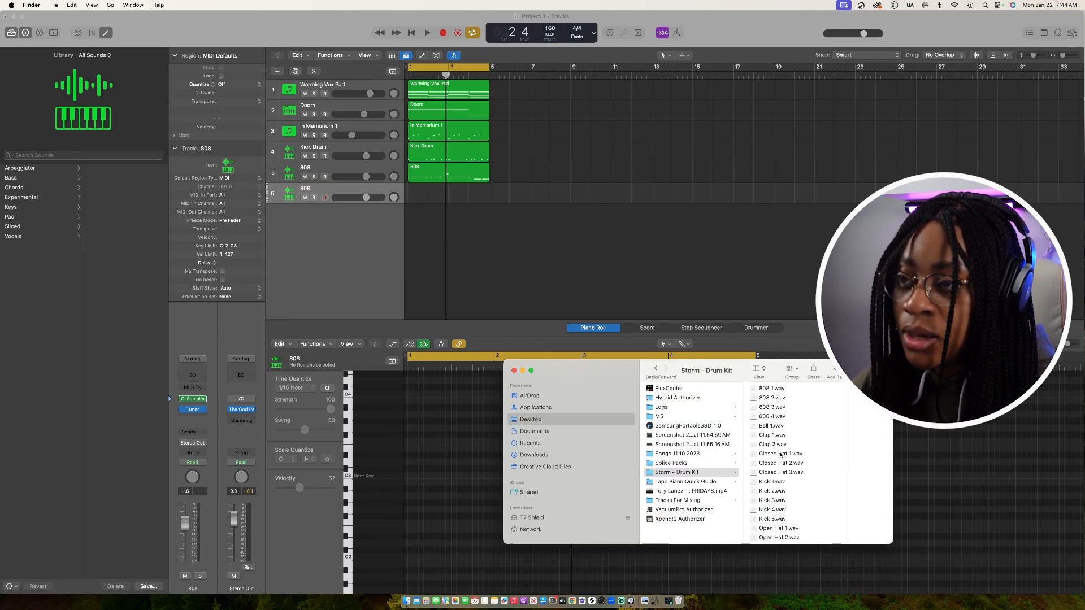
click(780, 454)
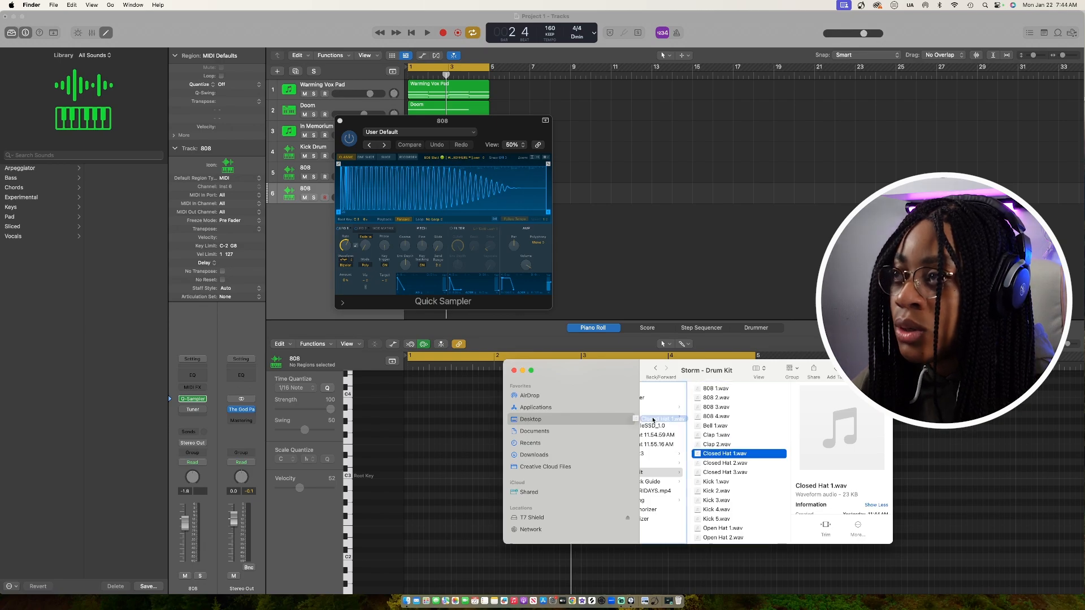
drag(653, 420, 498, 190)
click(537, 243)
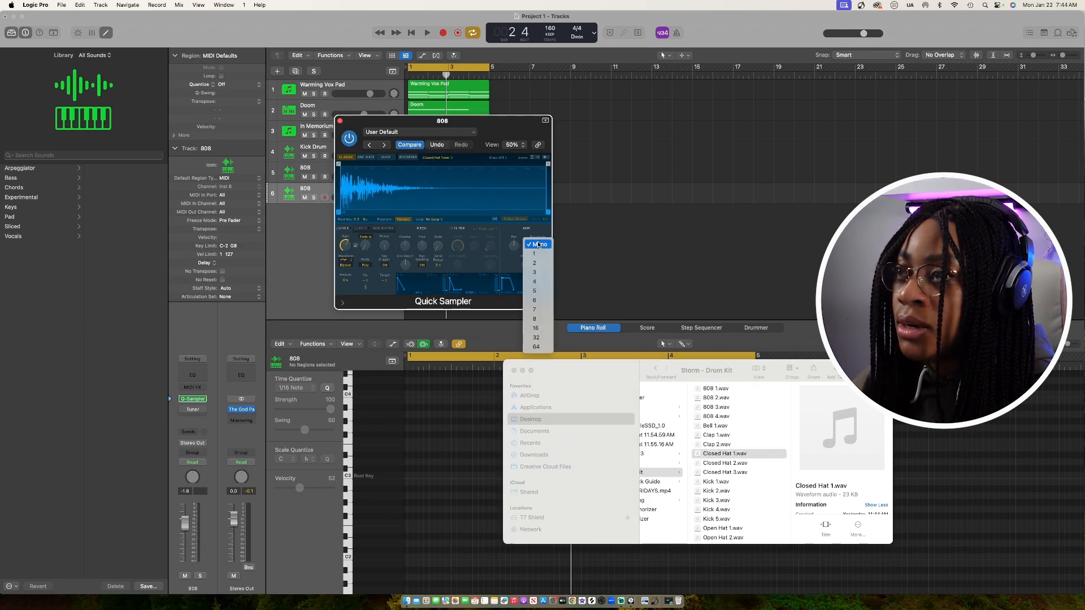
click(519, 380)
click(514, 370)
click(340, 121)
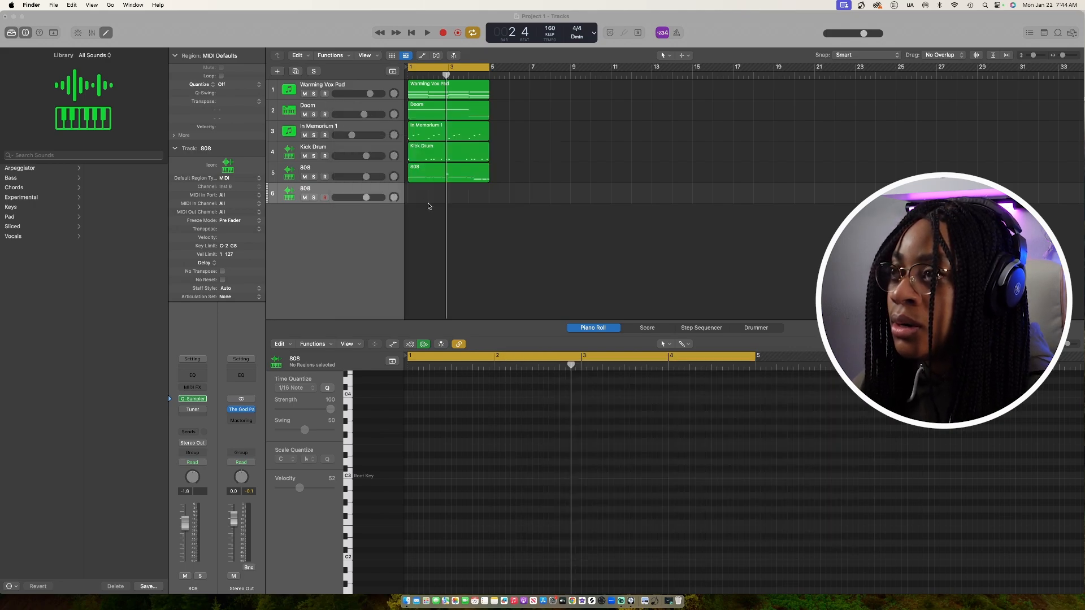
- Create an empty MIDI region on the new hi-hat track at bar 1 and lengthen it to four bars
right_click(416, 194)
click(426, 200)
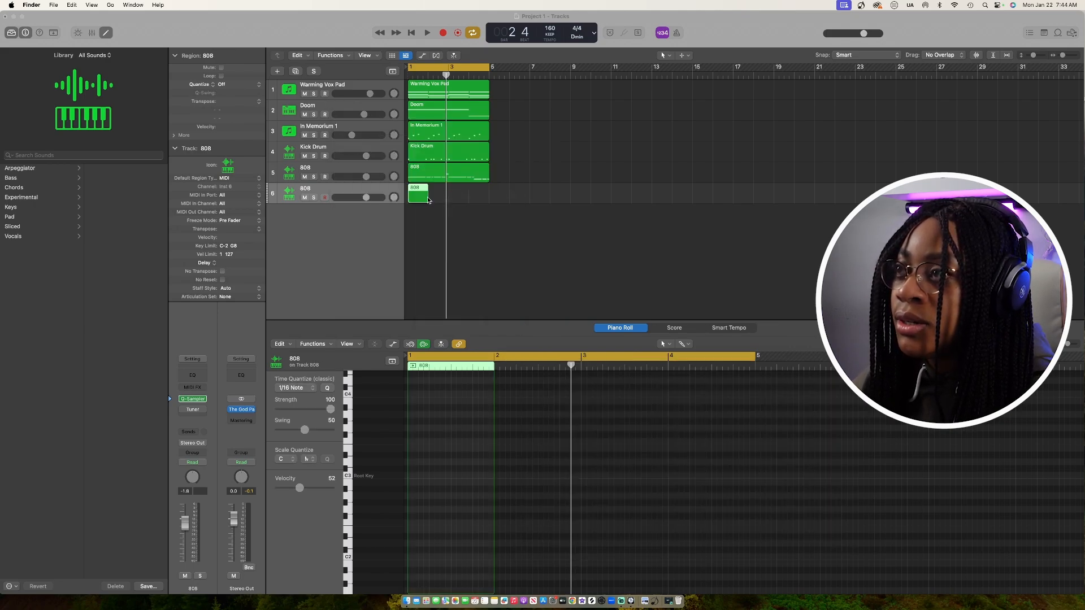
drag(427, 200, 489, 199)
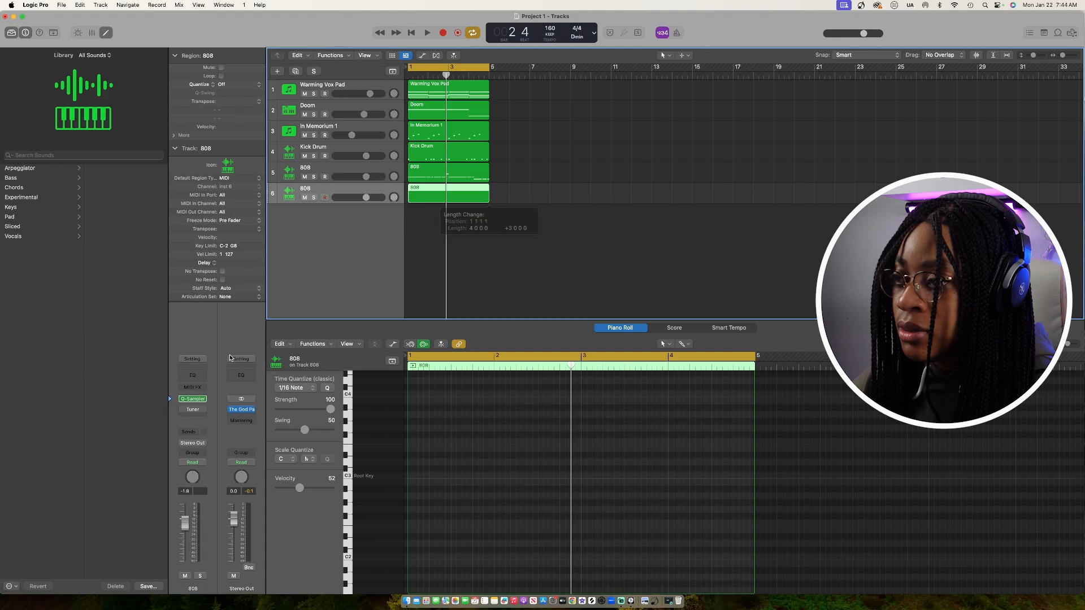
- Draw eight evenly spaced hi-hat notes on C3 in bar 1 and copy the pattern across all four bars
click(411, 476)
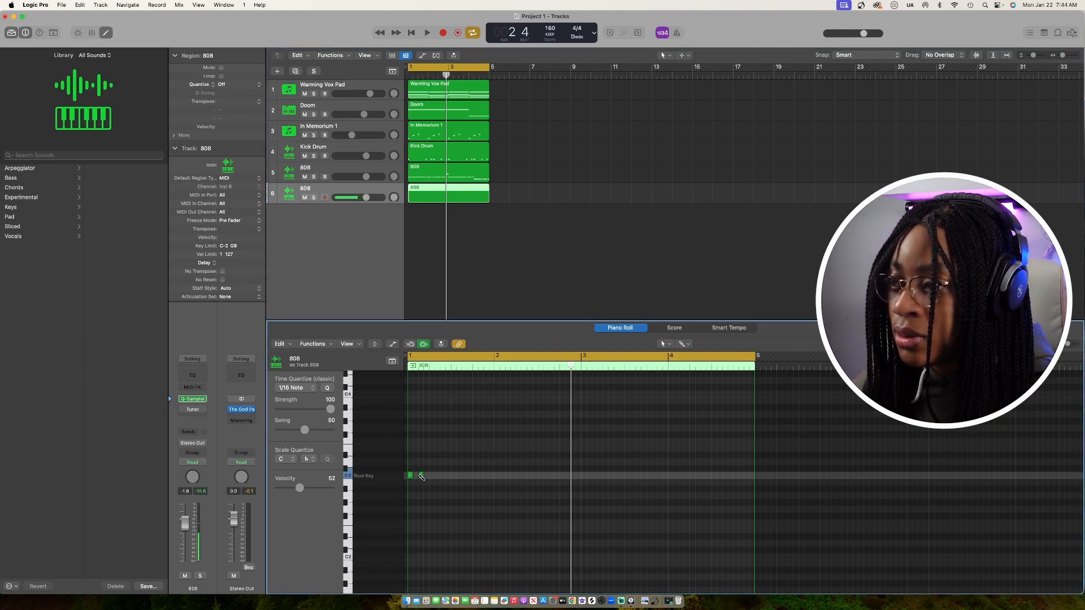
click(422, 476)
click(432, 476)
click(443, 476)
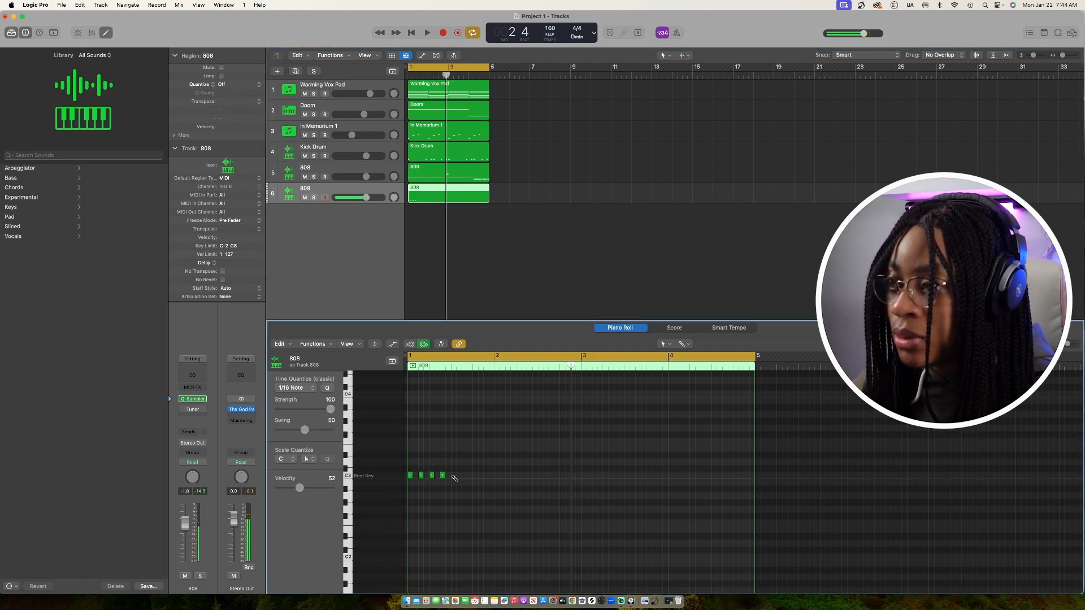
click(464, 476)
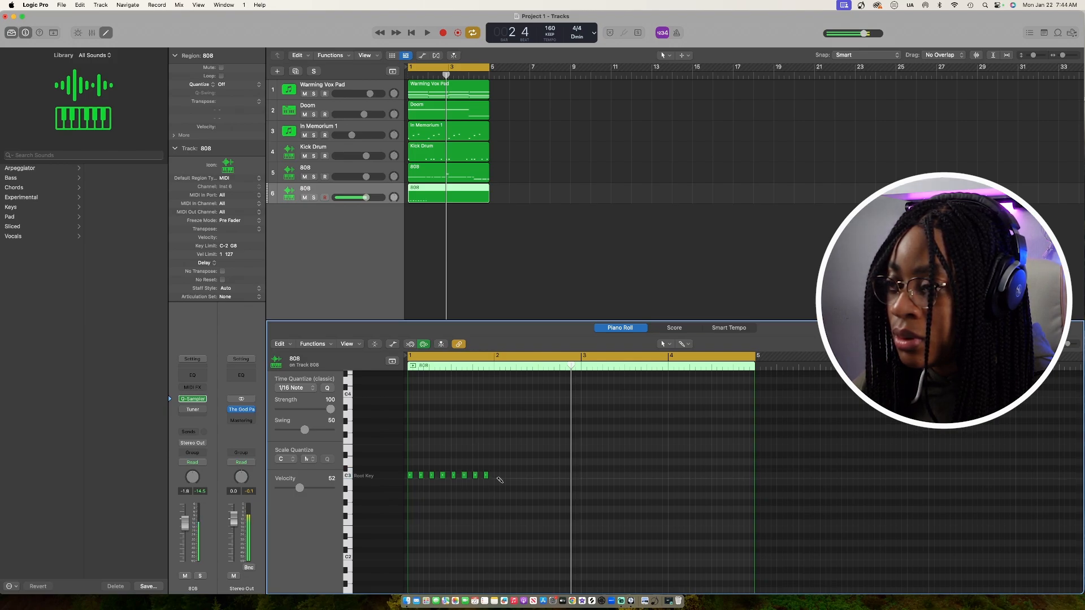
key(cmd+a)
drag(413, 476, 496, 476)
drag(612, 485, 586, 474)
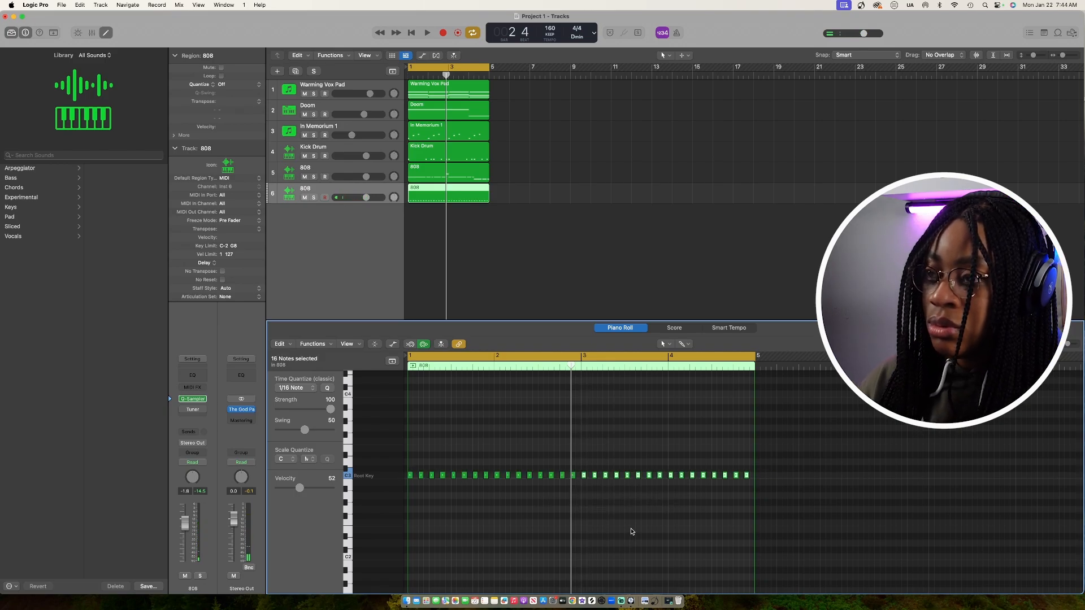
- Replace the seventh hi-hat note of bar 1 with a fast roll, with time quantize at 1/32 Note, and play the loop
key(space)
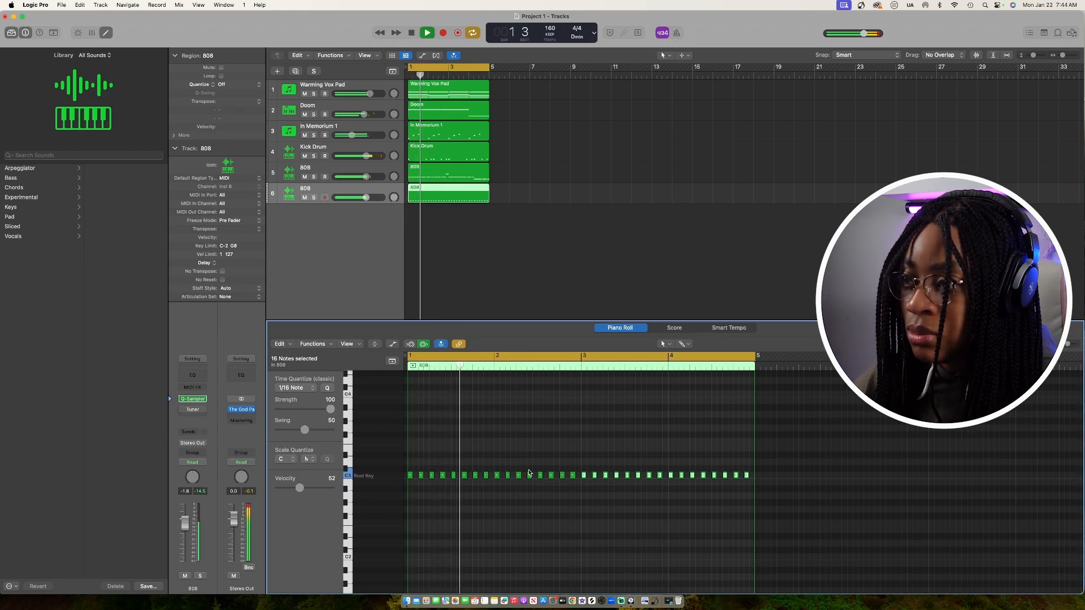
click(476, 478)
key(Delete)
key(space)
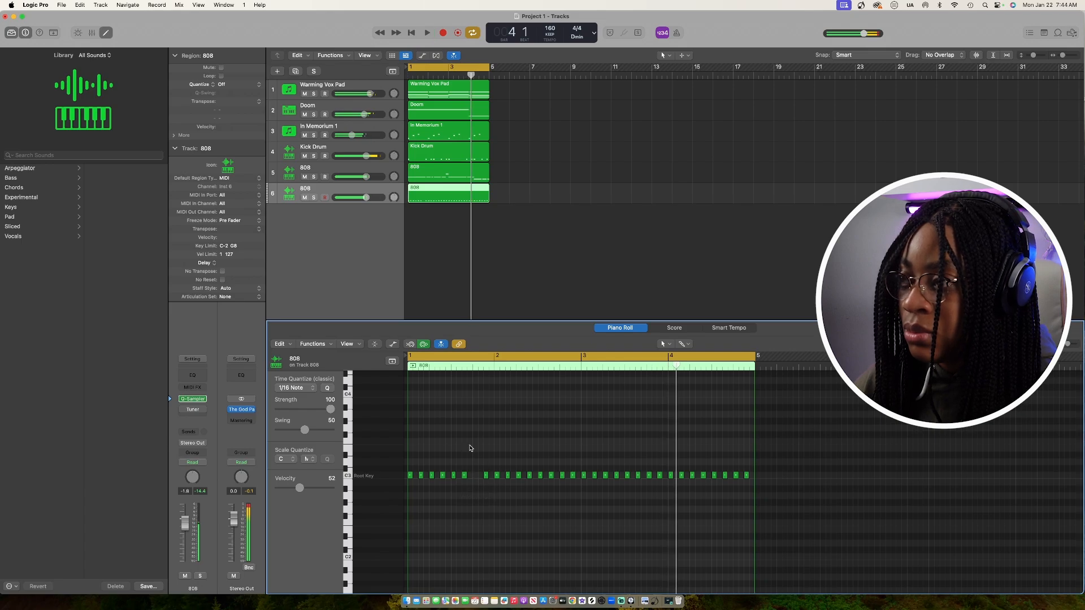
click(285, 390)
click(284, 396)
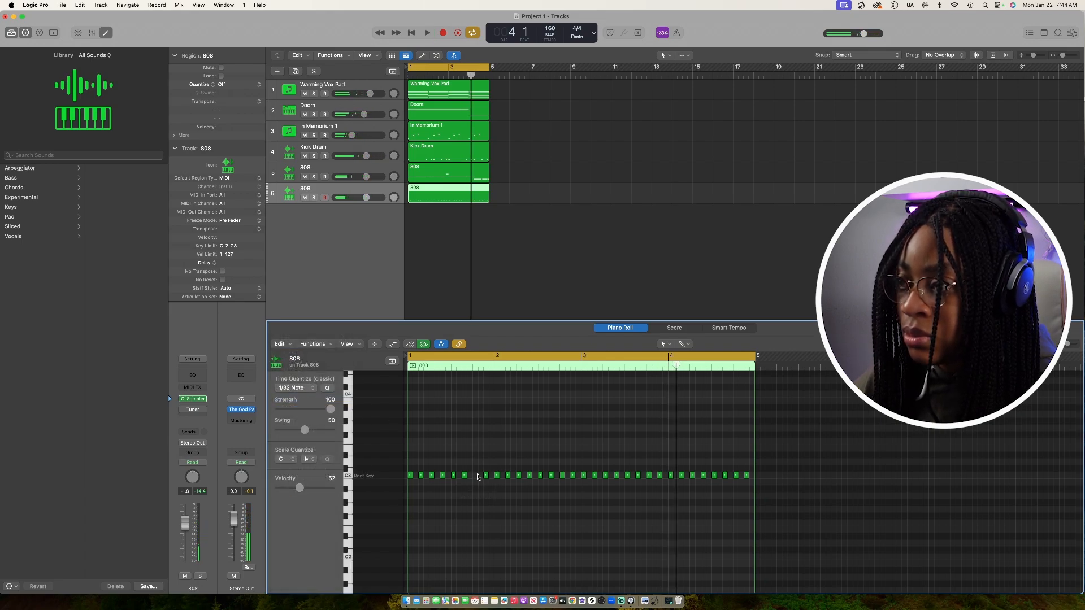
click(479, 476)
key(space)
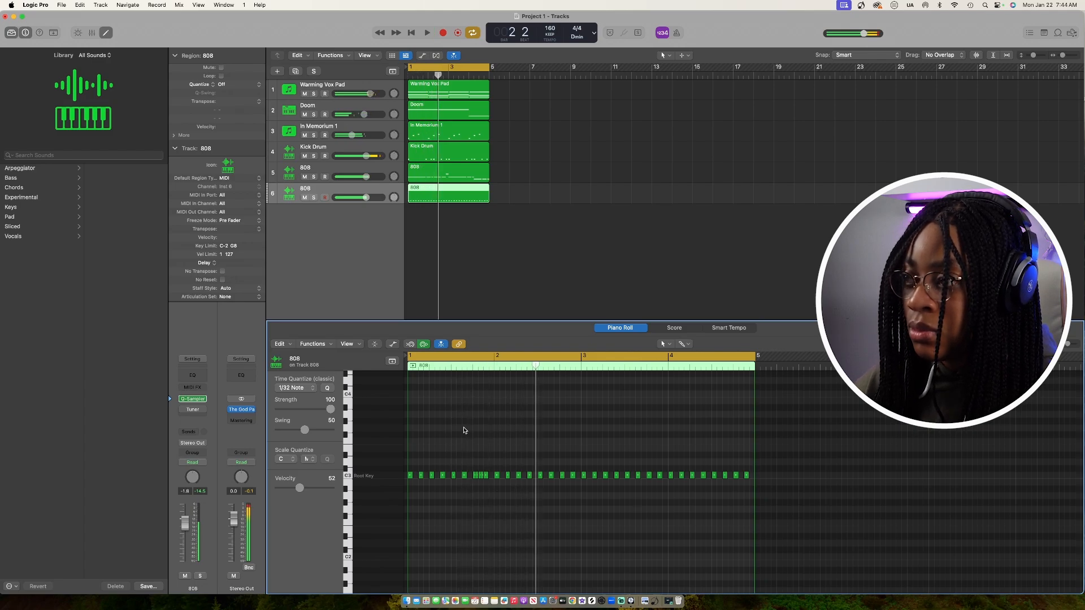
key(space)
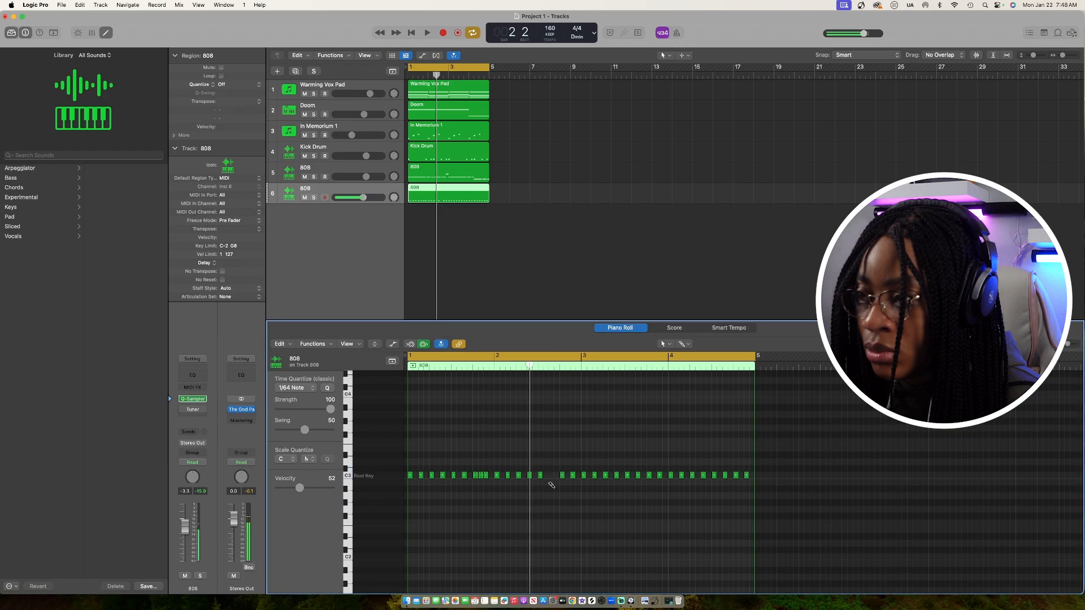
- Draw short hi-hat hits on B2 in the late bar 2 gap and at the start of bar 3, and play the loop
click(551, 483)
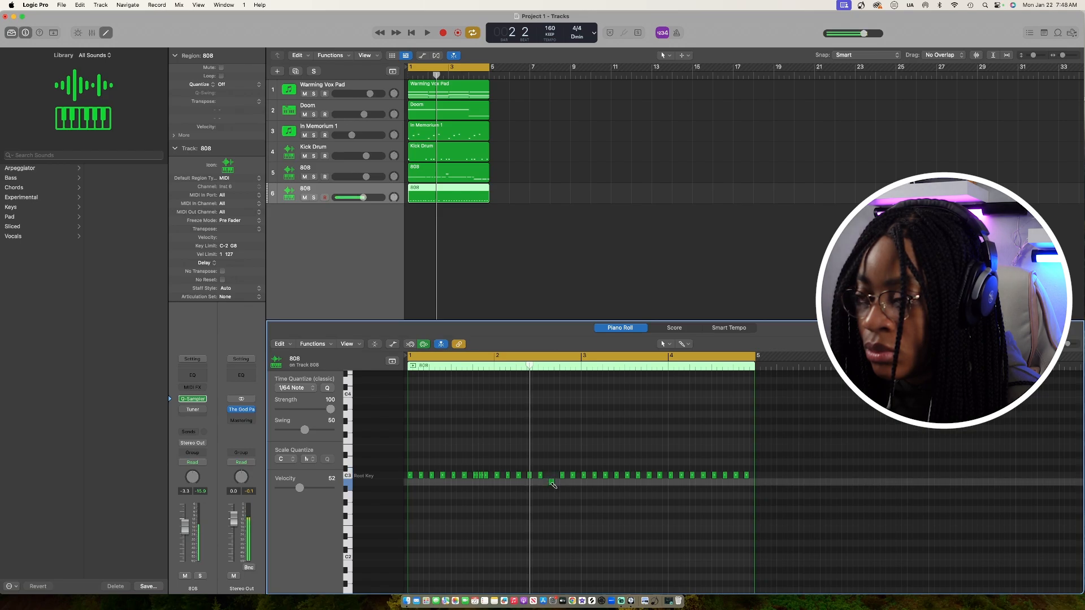
click(584, 483)
key(space)
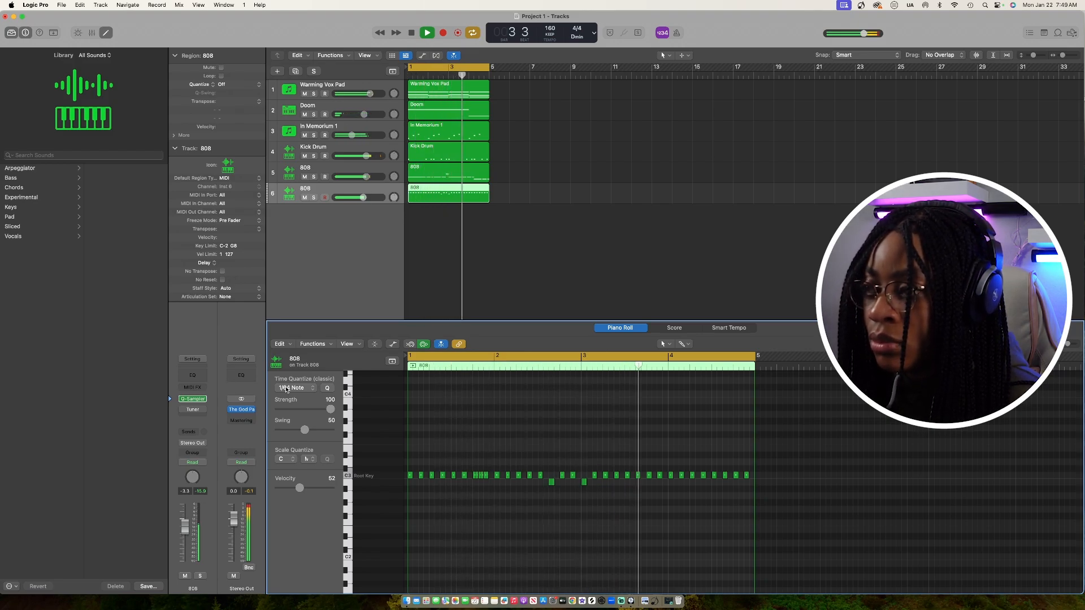
click(293, 388)
click(293, 378)
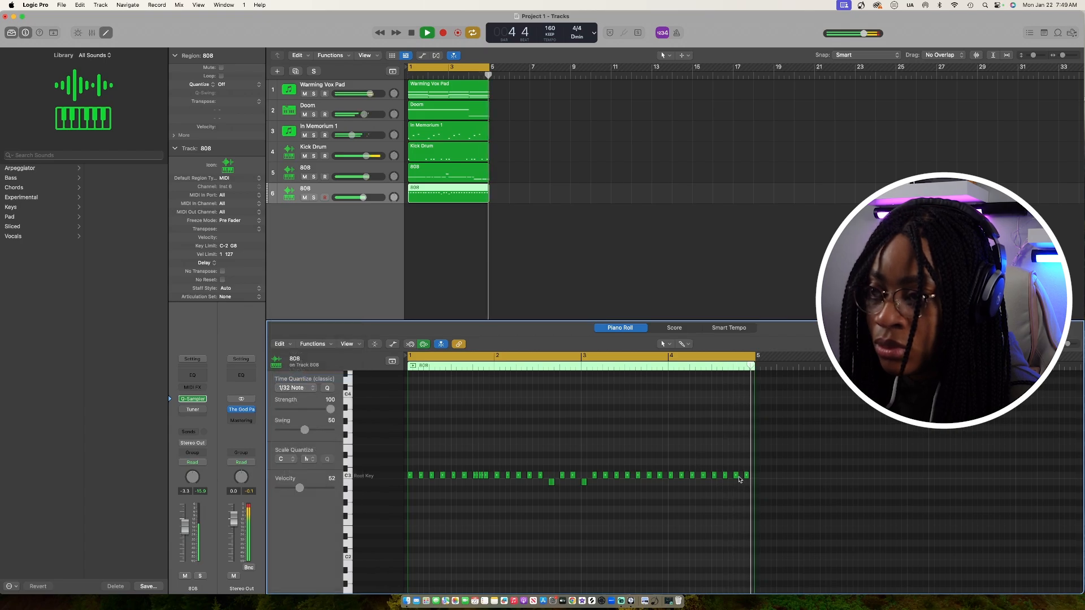
key(space)
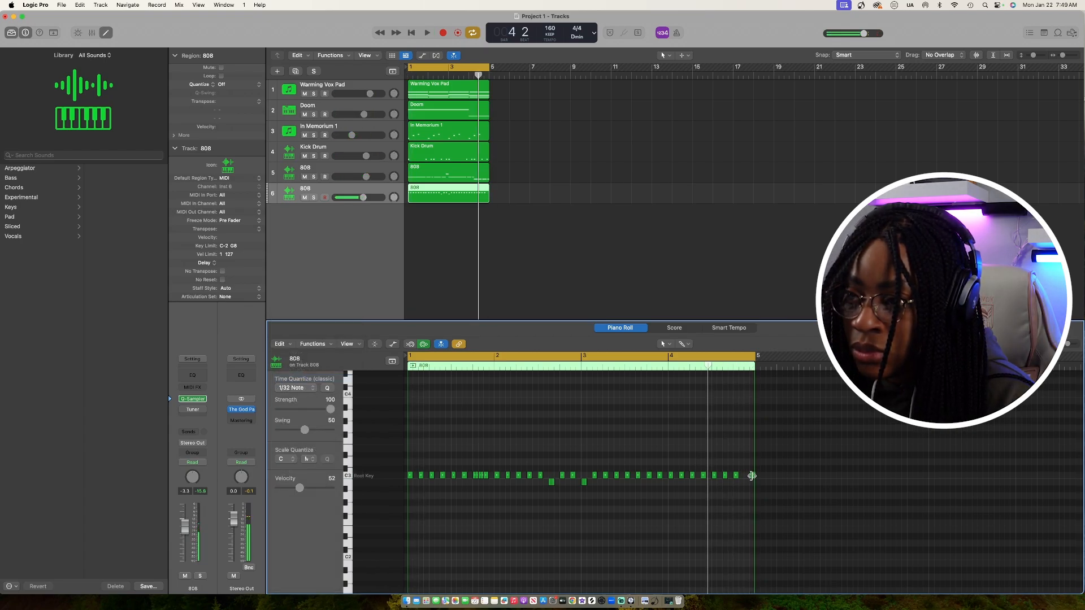
click(752, 476)
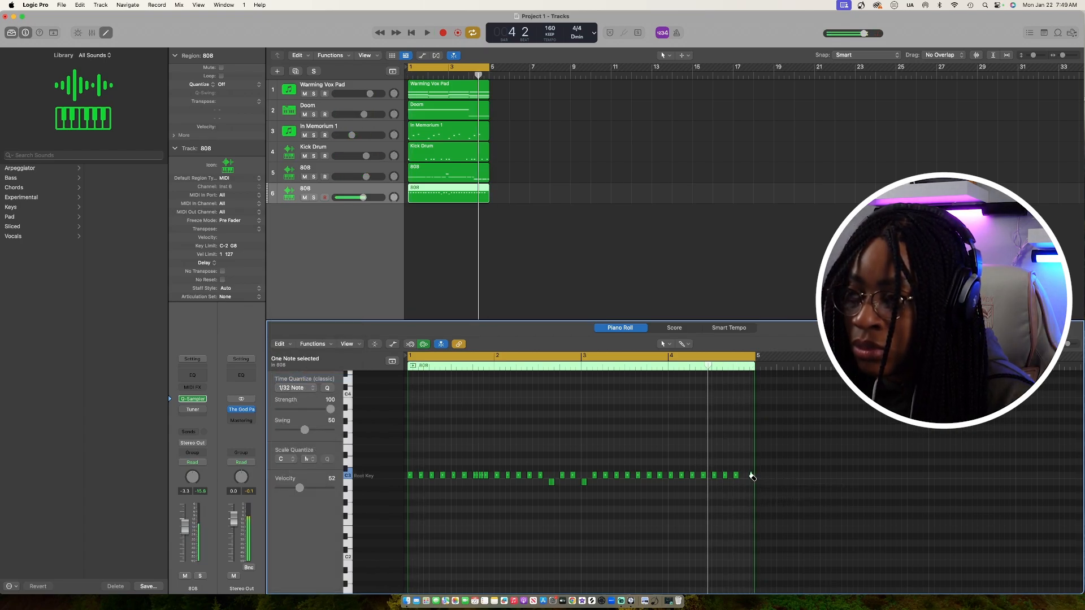
key(Delete)
- Set the time quantize to 1/16 Note, finish bar 4 of the hi-hat pattern with a roll of 1/16 notes, and play the loop
click(293, 387)
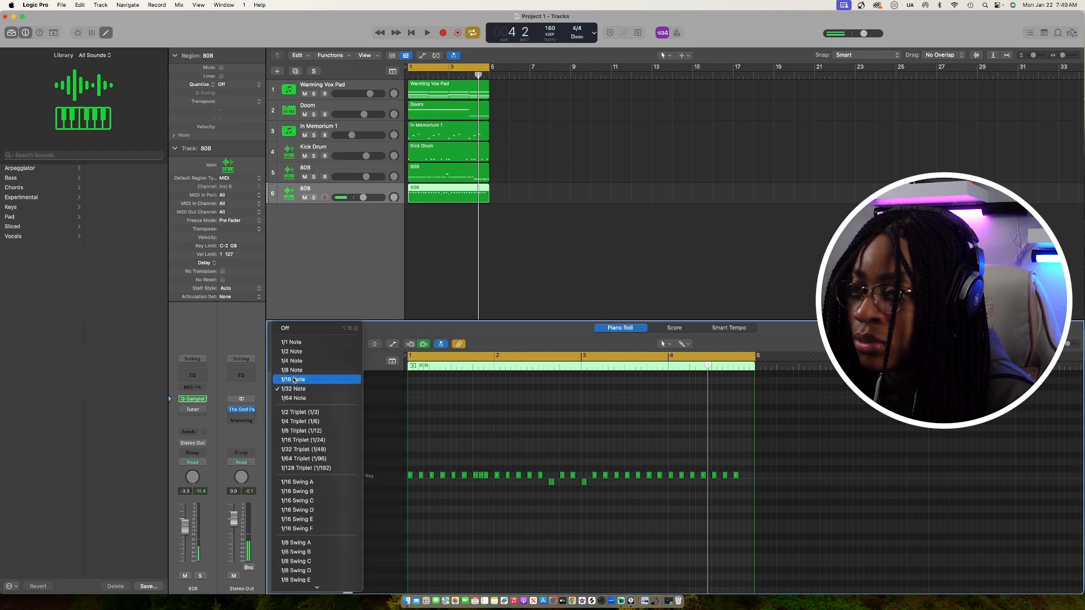
click(293, 379)
key(q)
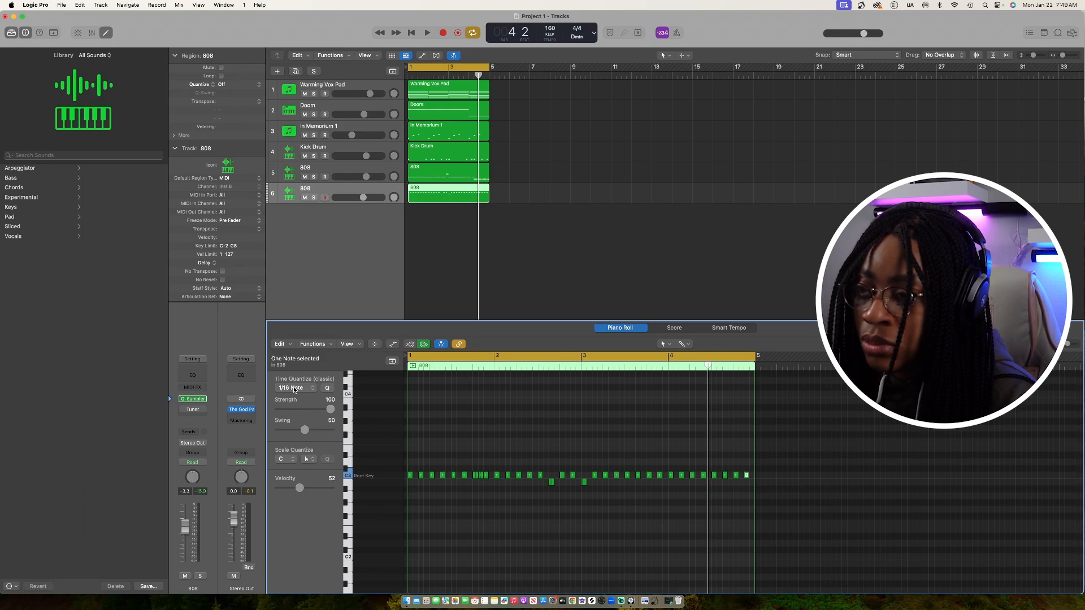
click(654, 504)
key(space)
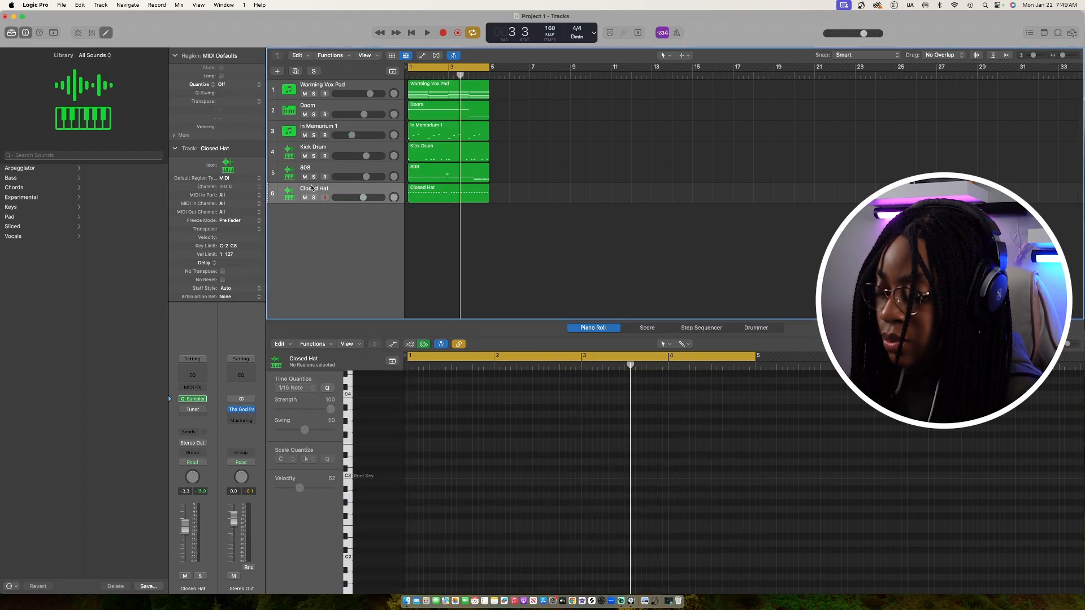
- Duplicate the Closed Hat track as Open Hat and load Open Hat 1.wav from the Storm - Drum Kit folder into its Quick Sampler
click(311, 188)
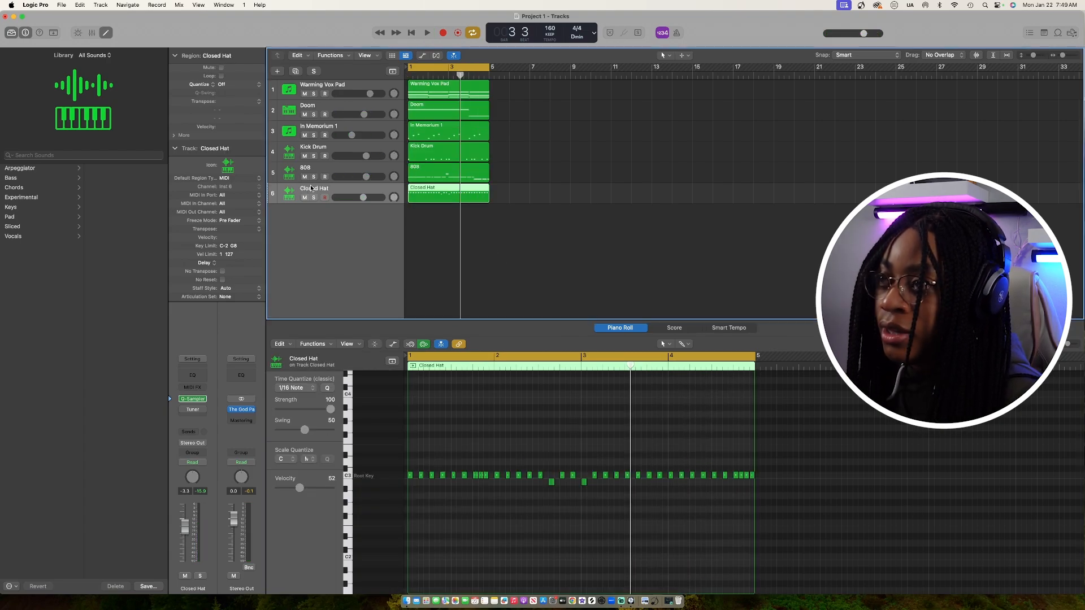
key(super+d)
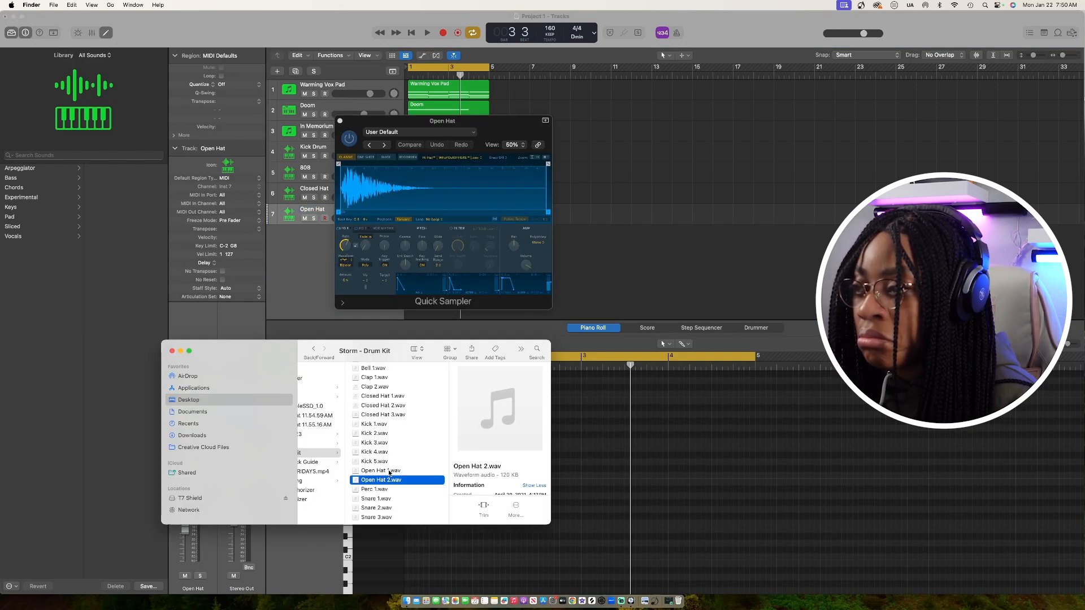
click(388, 471)
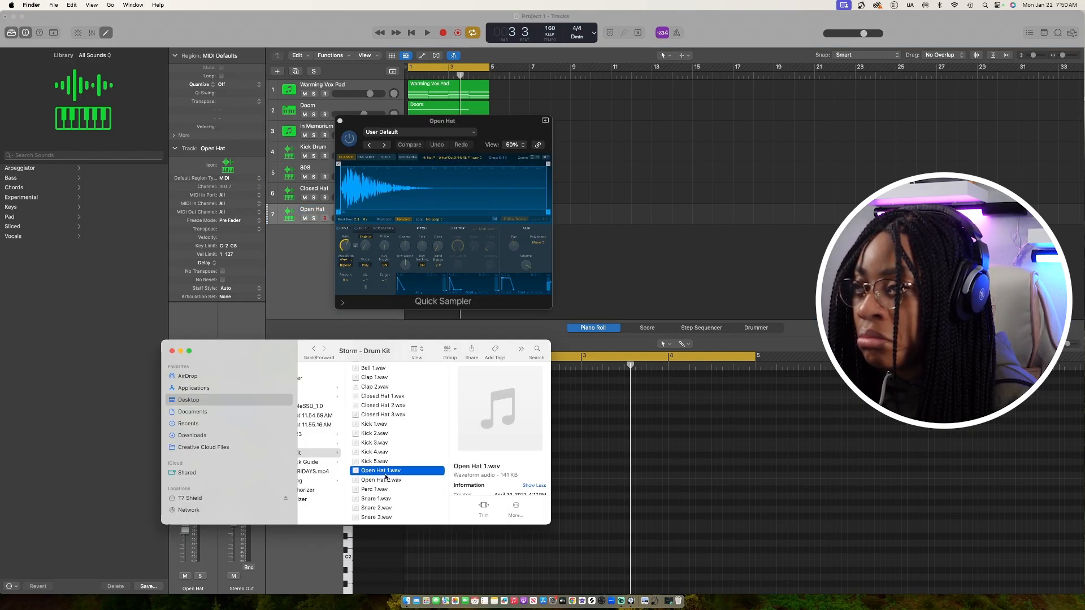
drag(372, 314, 409, 196)
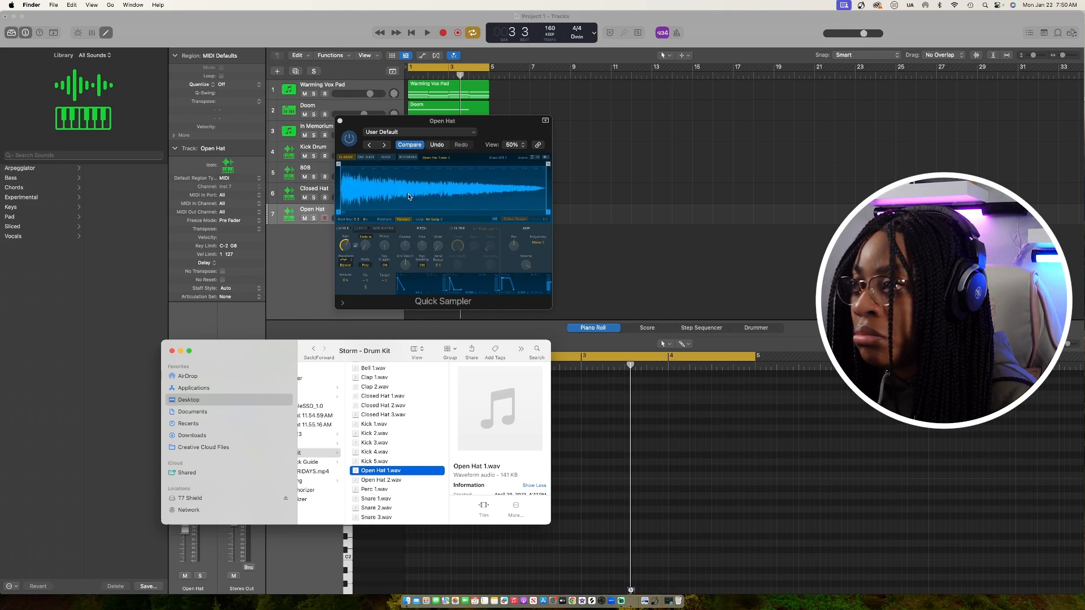
click(180, 353)
- Try longer lengths for the open-hat note on C3 in bar 2, playing the loop after each change, and shorten it again
key(space)
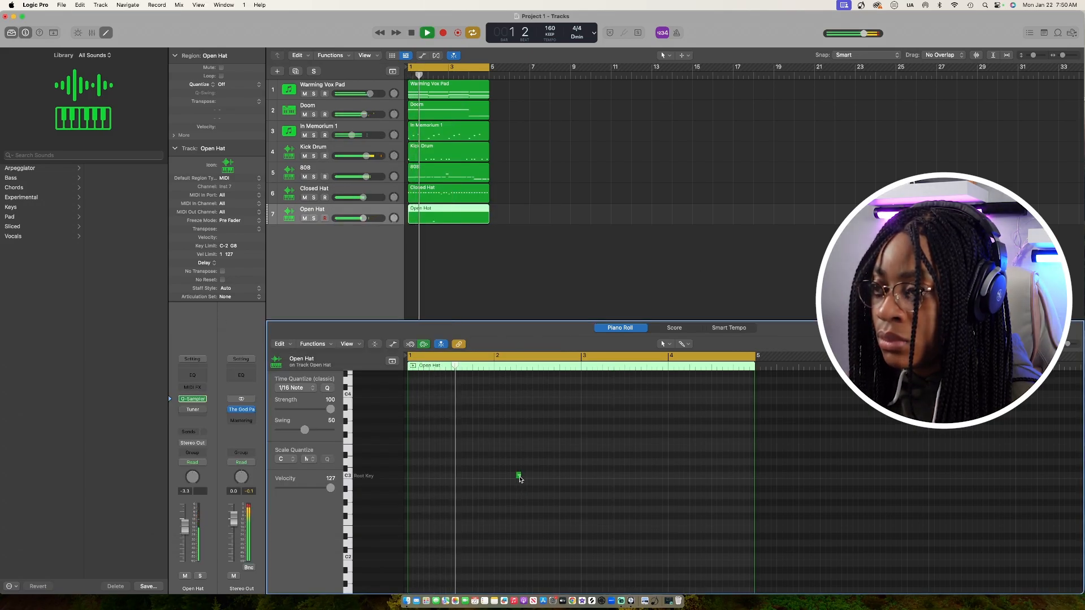
key(space)
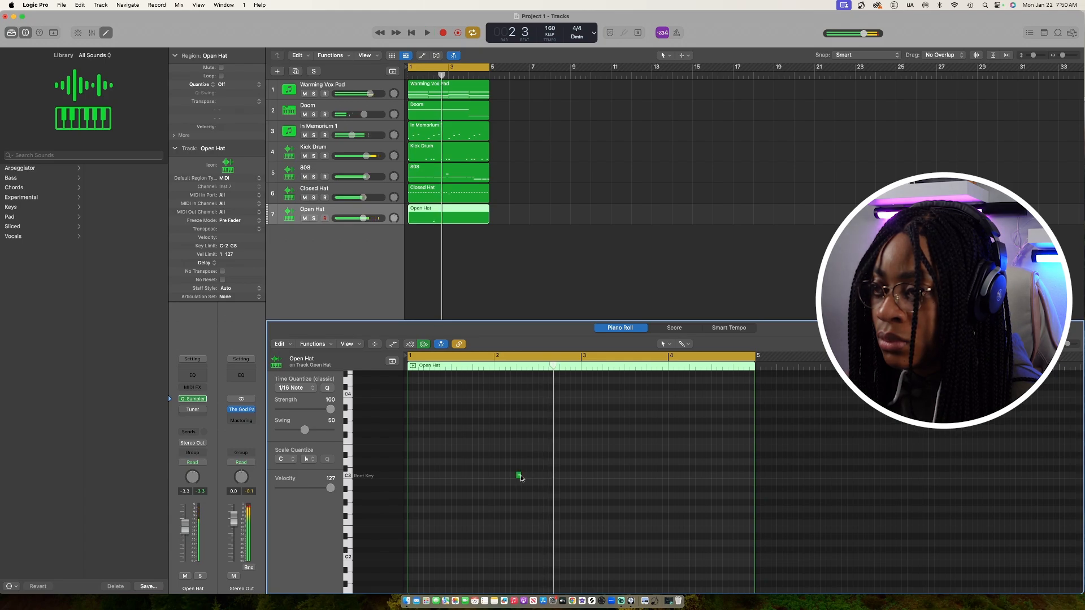
drag(520, 476, 527, 479)
key(space)
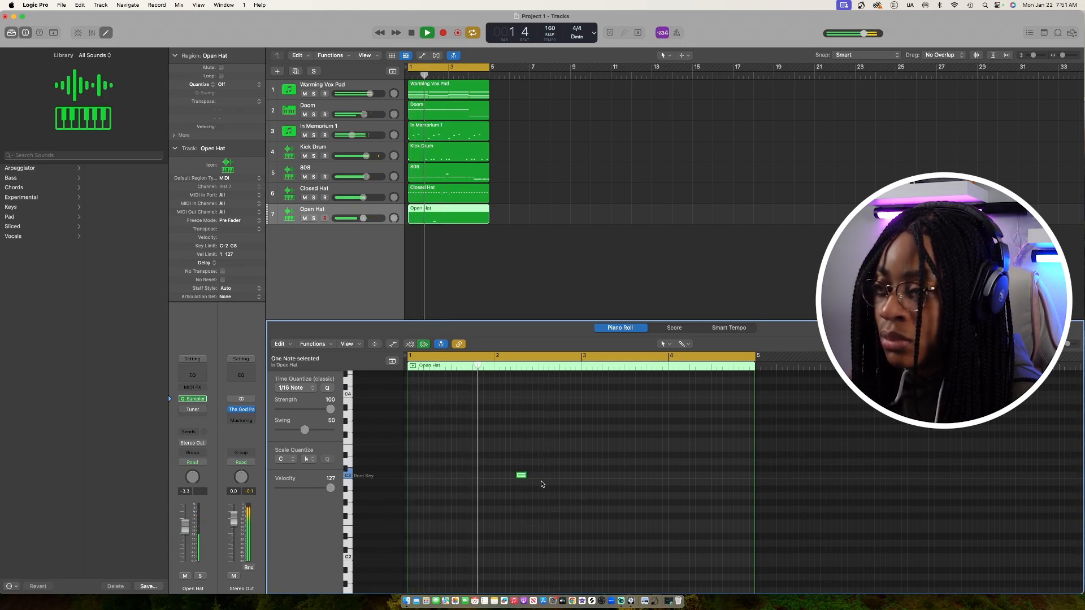
key(space)
drag(526, 476, 535, 480)
key(space)
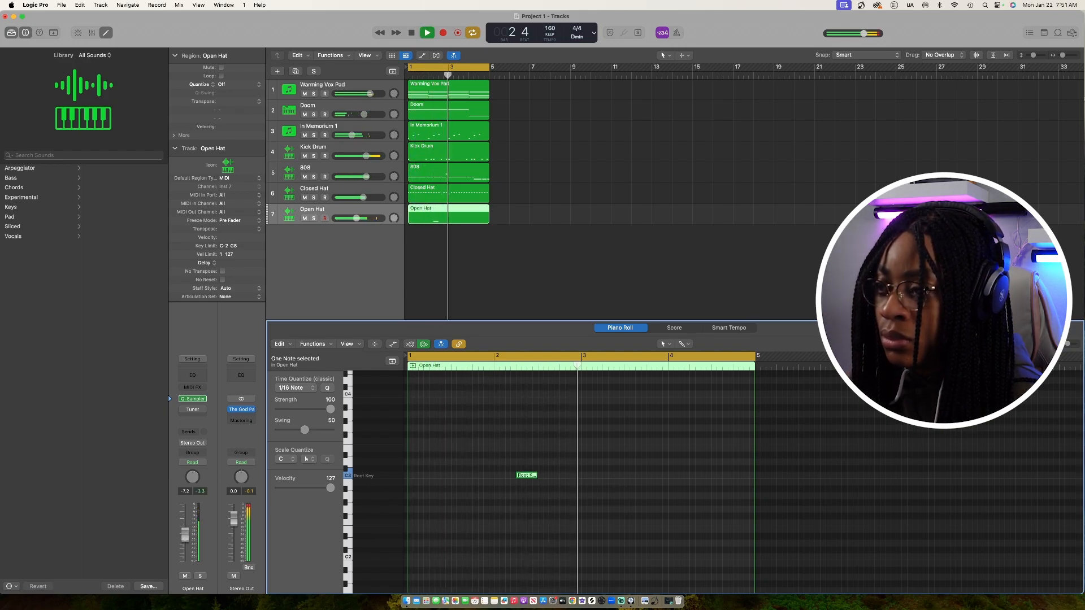
key(space)
drag(535, 475, 517, 477)
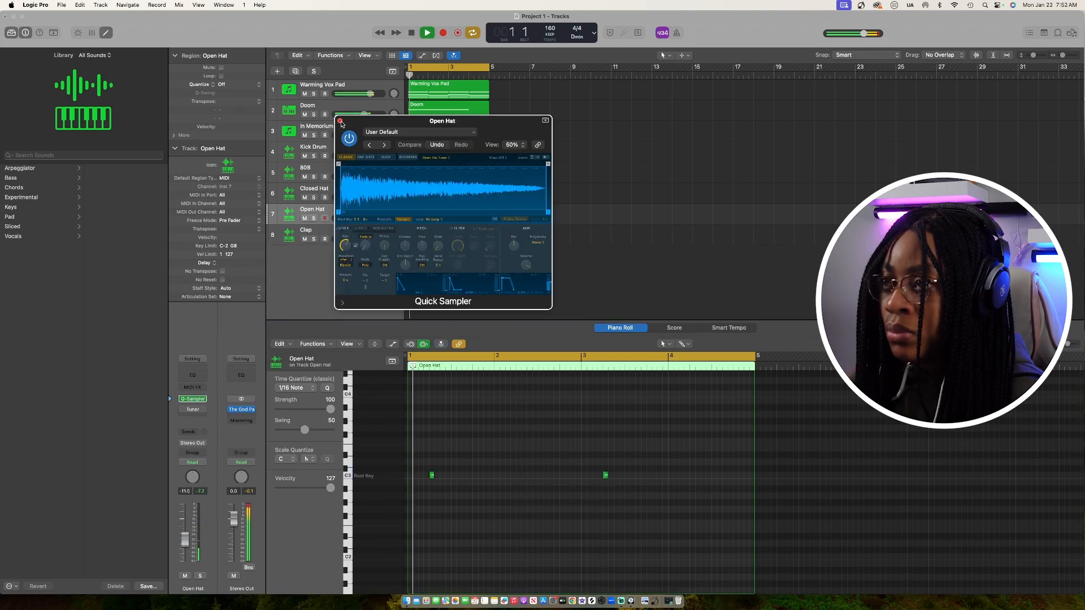
- In the Clap region, draw a short C3 note on beat 3 of each of the four bars and set the track's volume to -9.0 dB
click(412, 236)
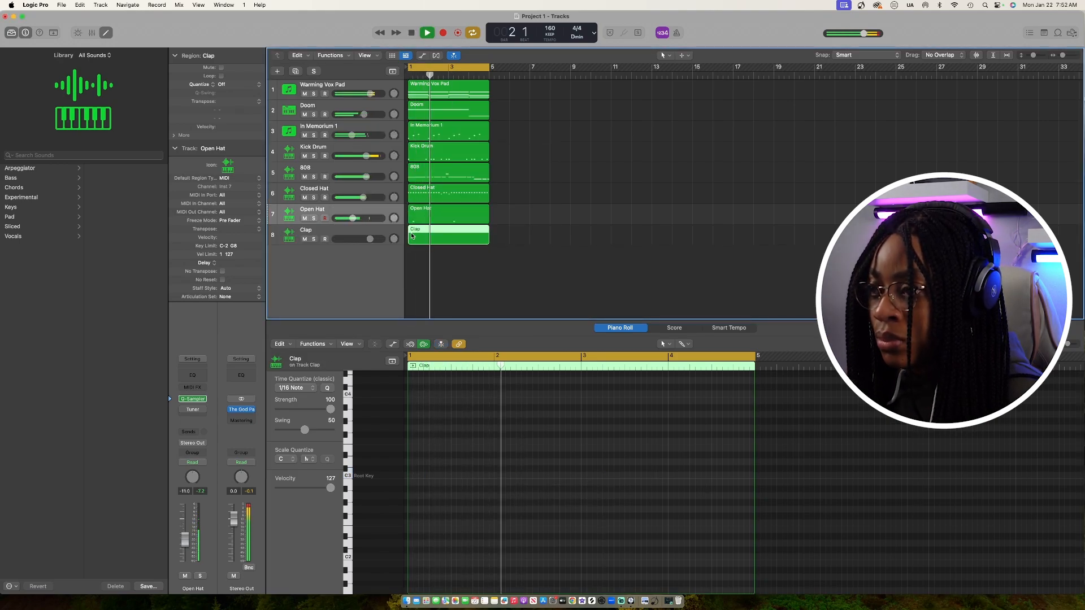
double_click(452, 476)
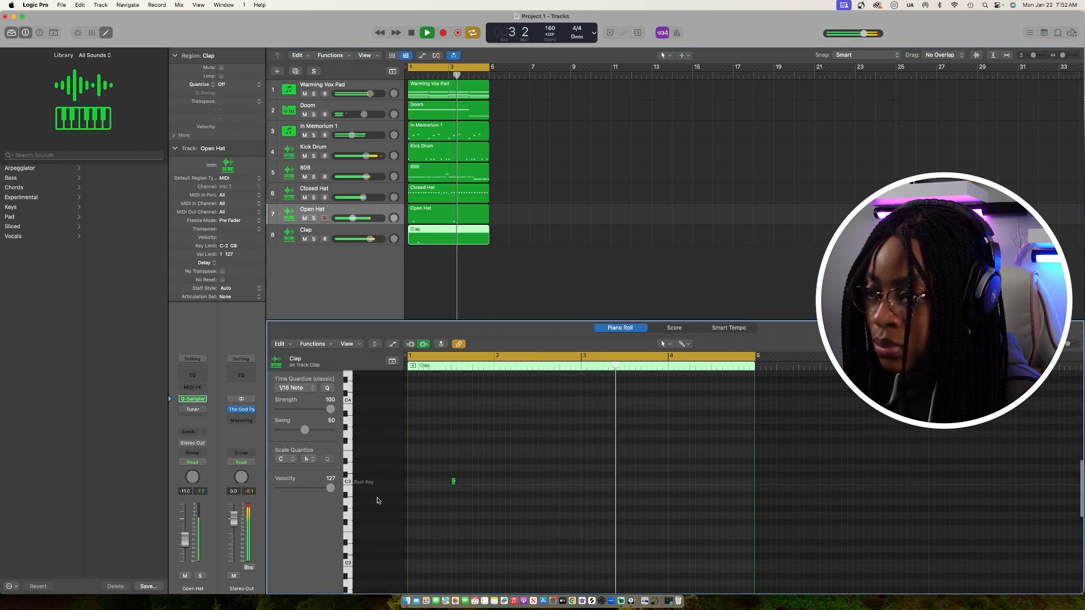
double_click(540, 482)
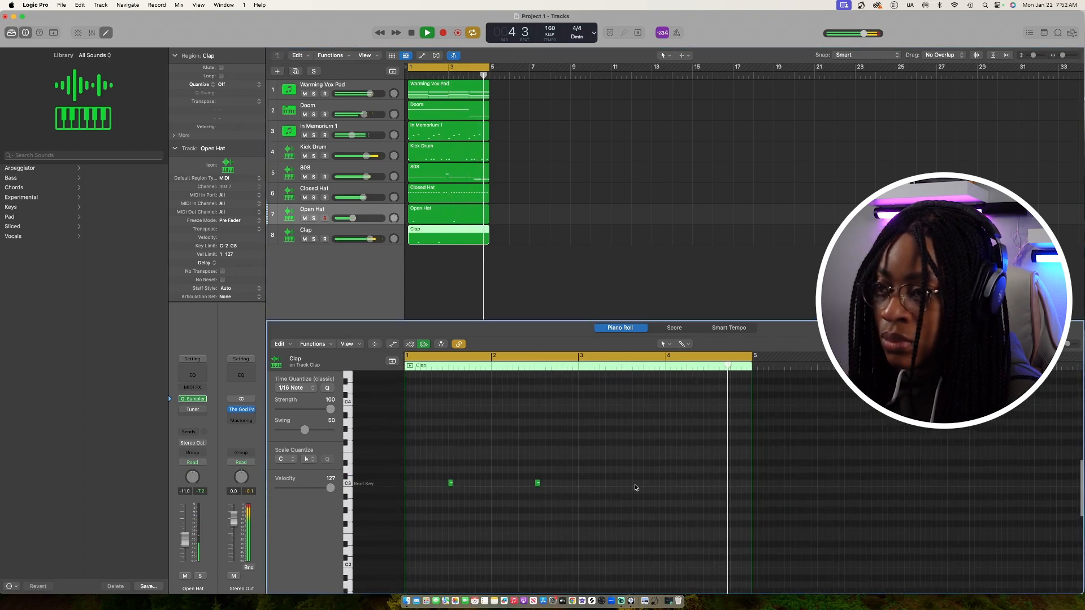
double_click(624, 483)
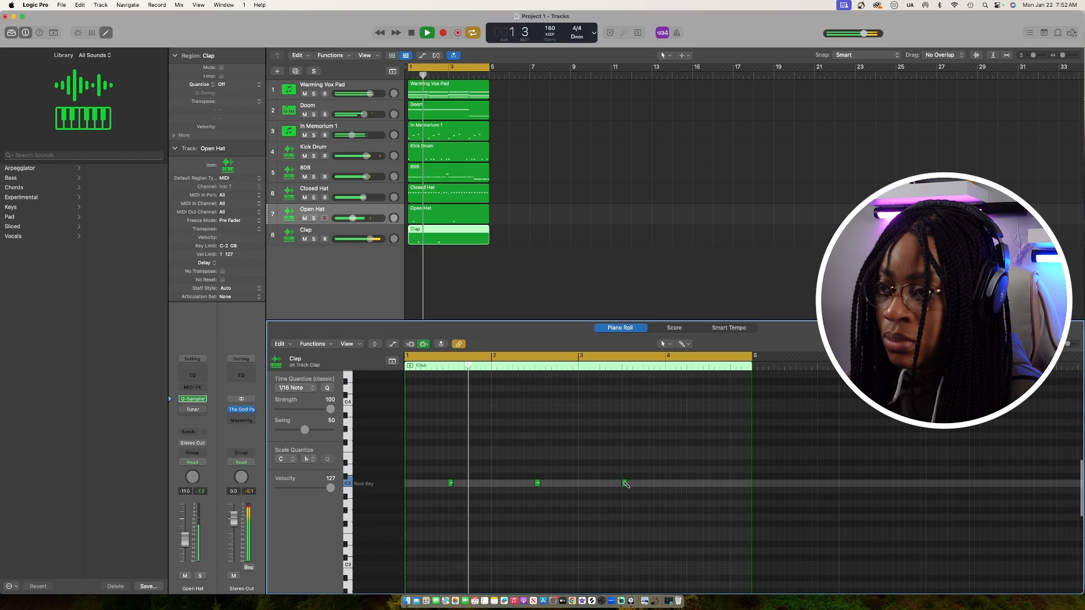
double_click(711, 483)
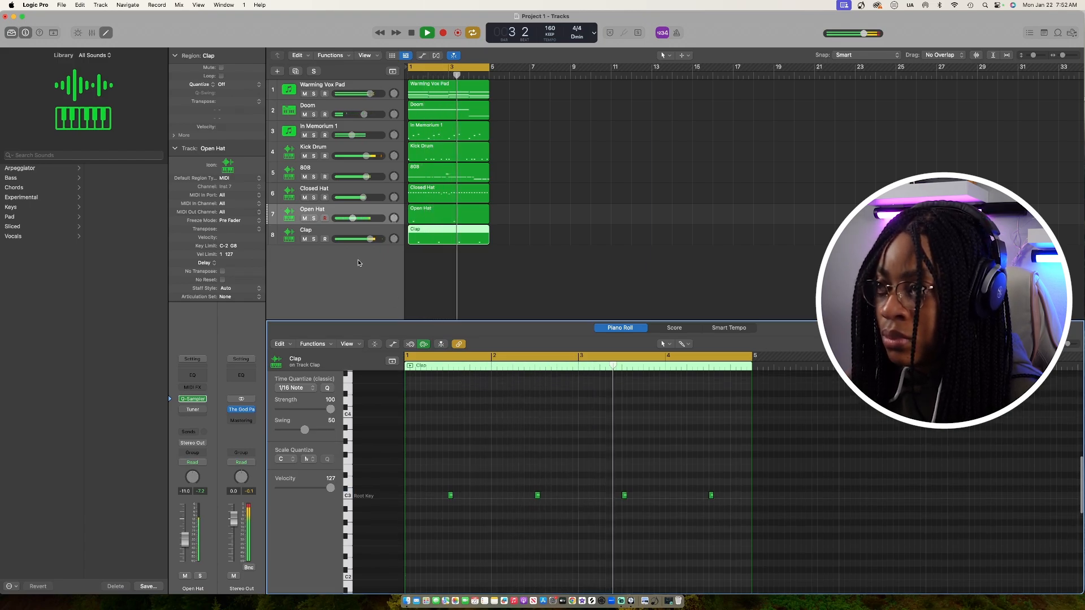
drag(370, 238, 355, 239)
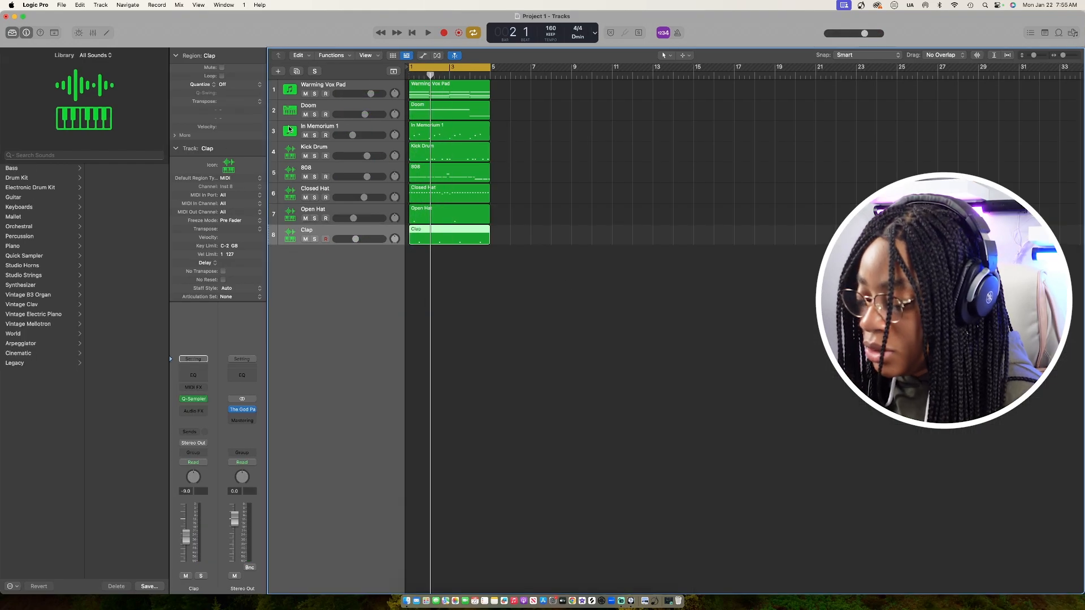
- Duplicate the Clap track and check the sample loaded in the new track's Quick Sampler
key(super+d)
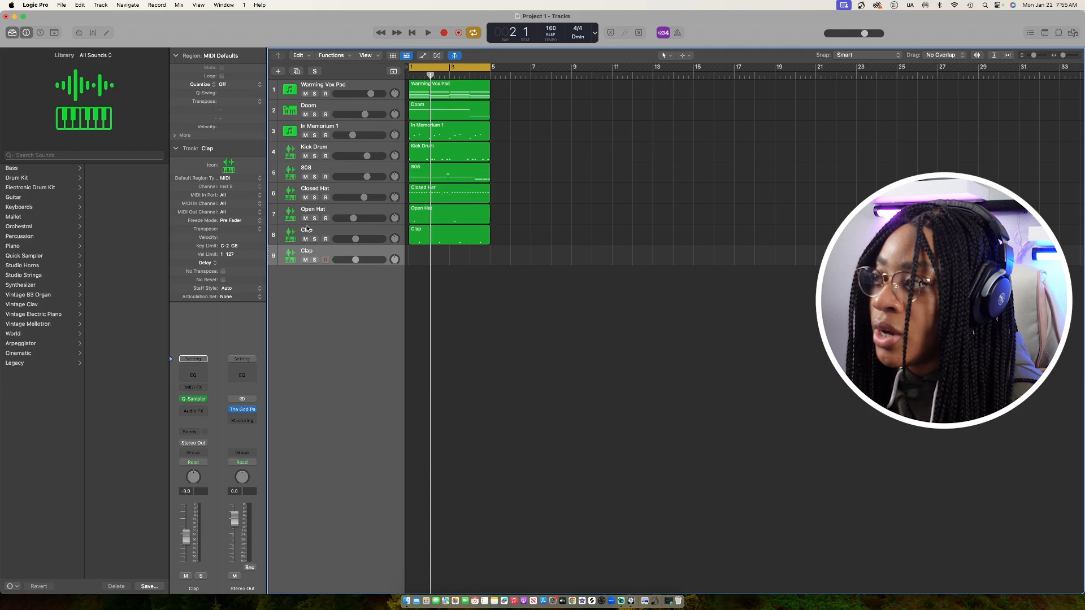
click(194, 399)
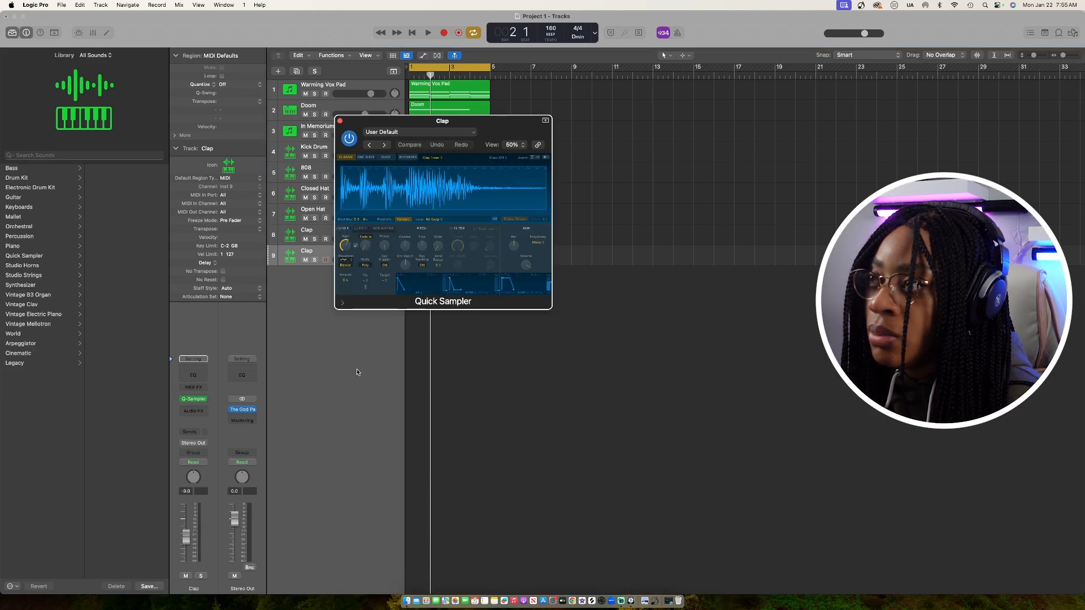
click(338, 120)
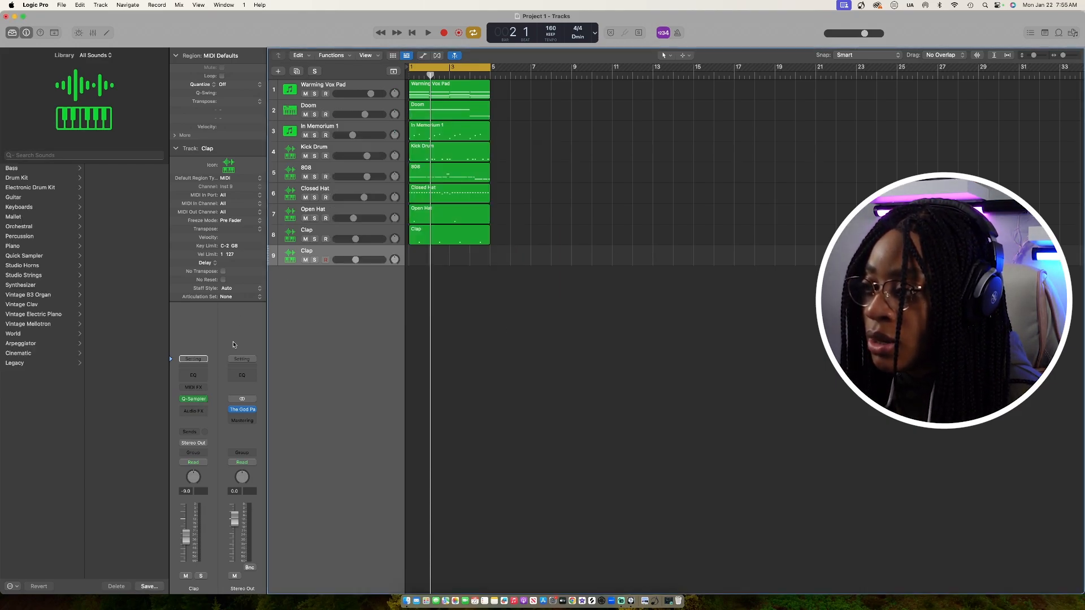
- Switch to Finder, select Bell 1.wav in the desktop folder Storm - Drum Kit, and open the new track's Quick Sampler
click(407, 603)
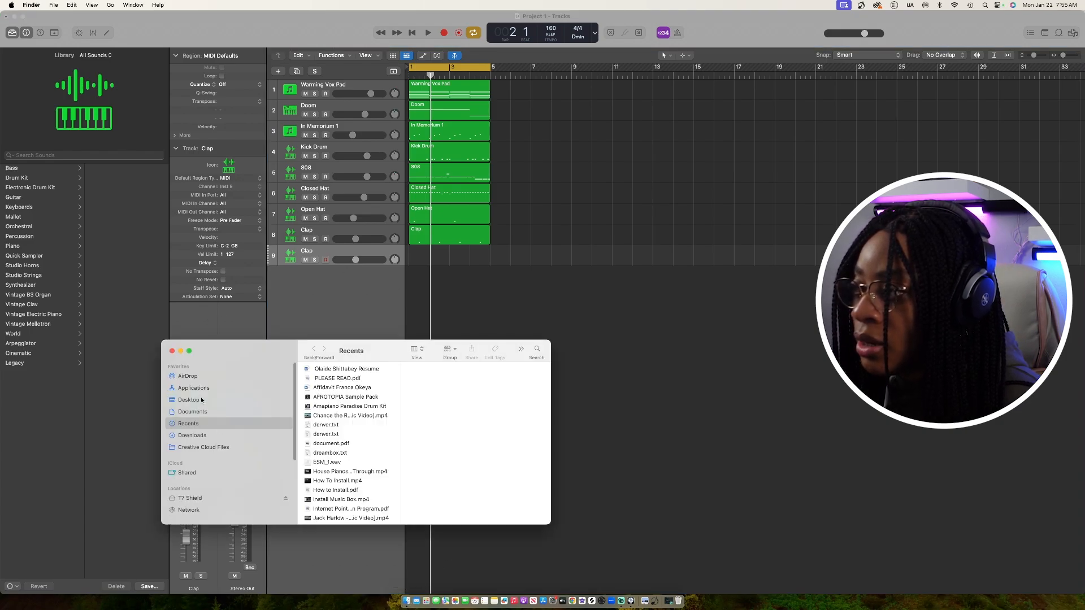
click(189, 400)
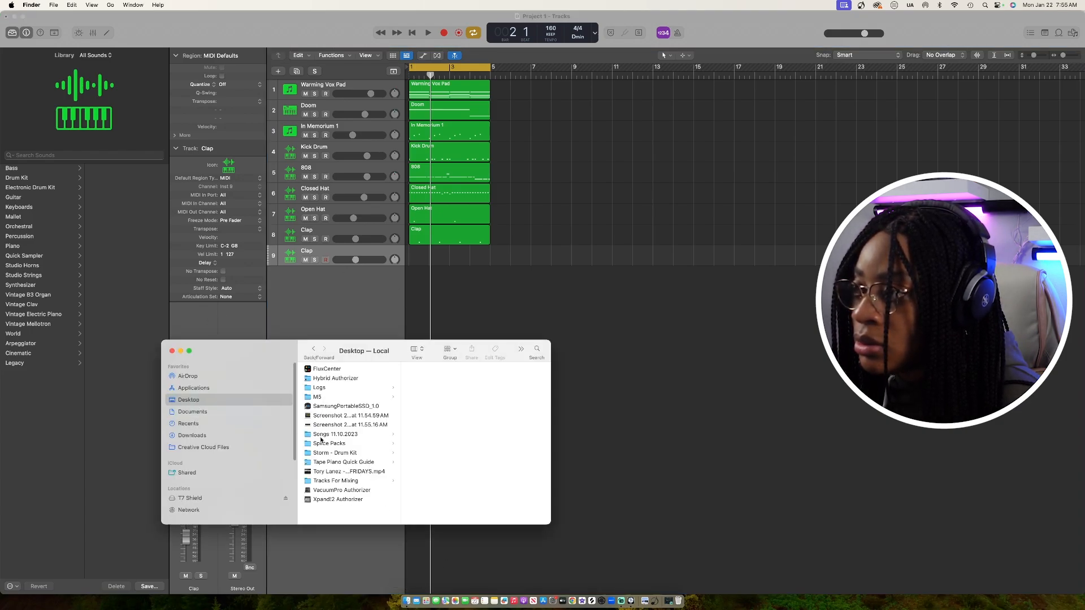
click(335, 453)
click(373, 406)
drag(378, 347, 768, 337)
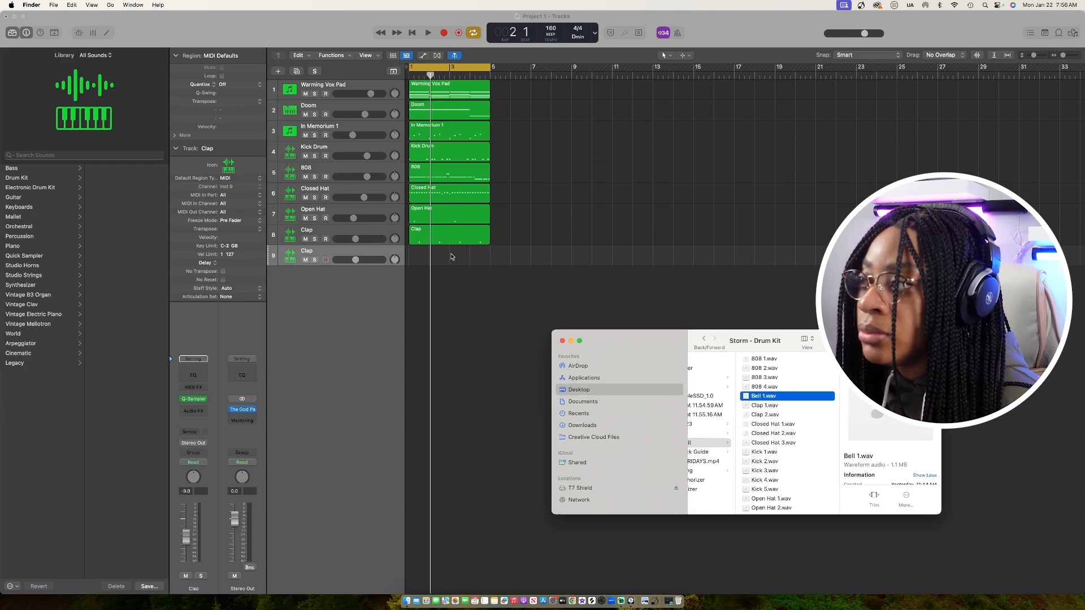
click(192, 399)
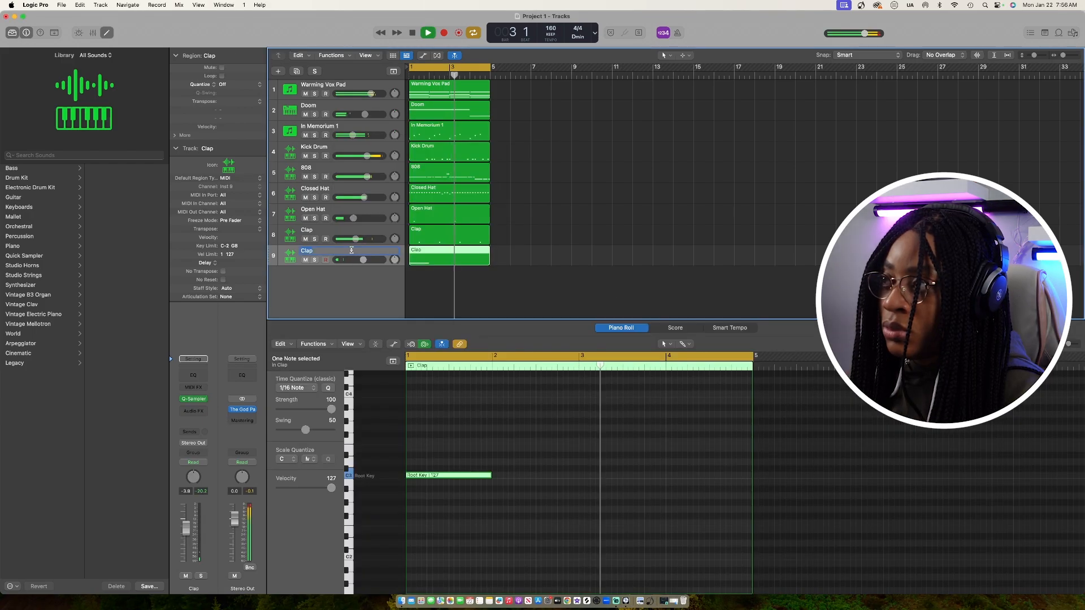
- Name the duplicated track and its region Bell, reset the track's volume to 0.0 dB, and stop playback
click(593, 250)
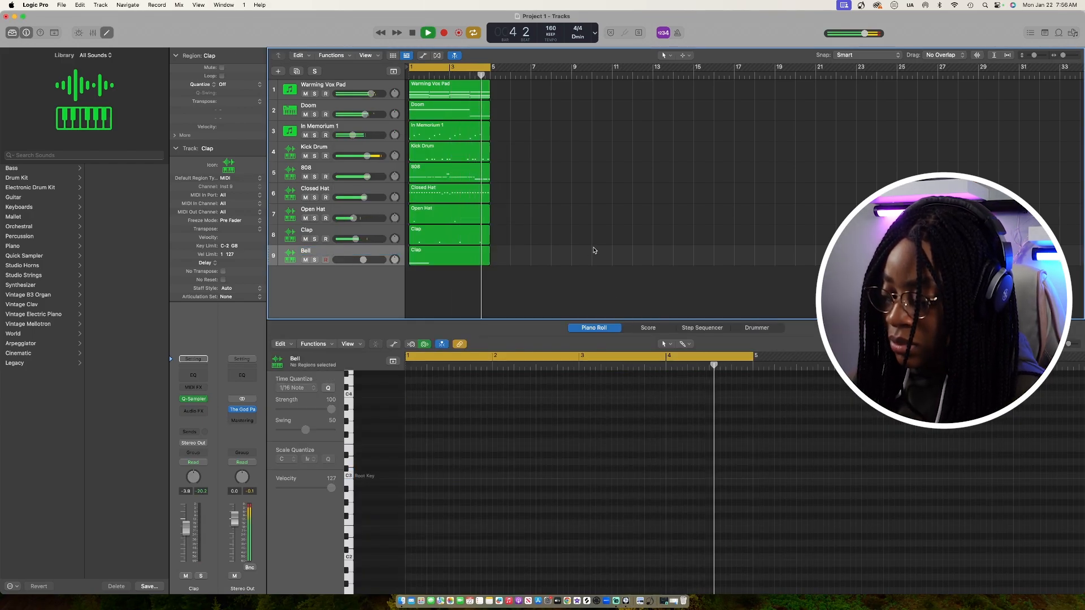
key(super+a)
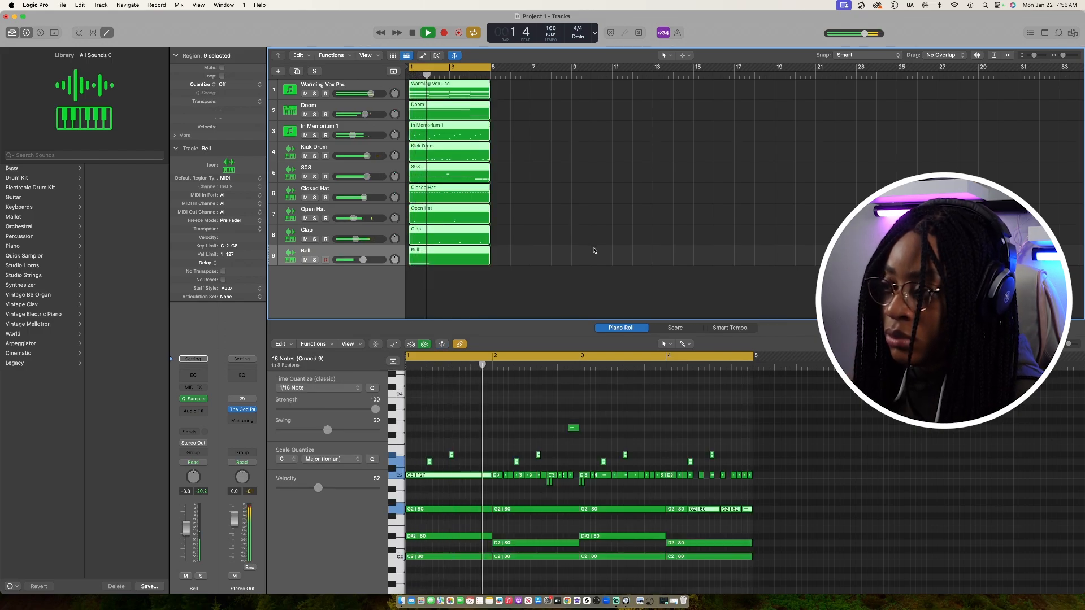
click(580, 251)
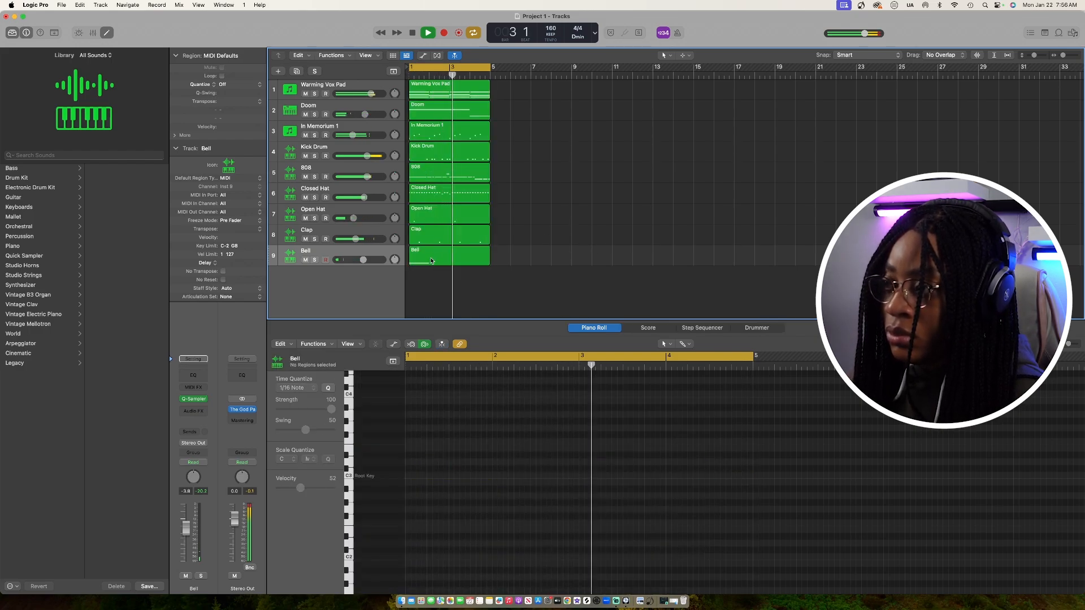
click(452, 257)
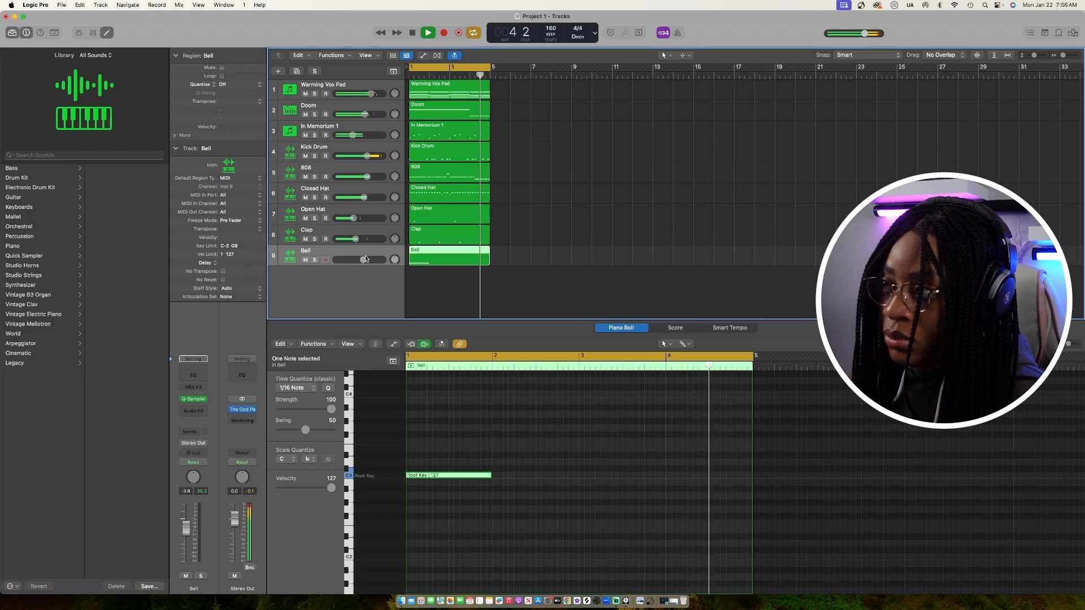
alt+click(363, 259)
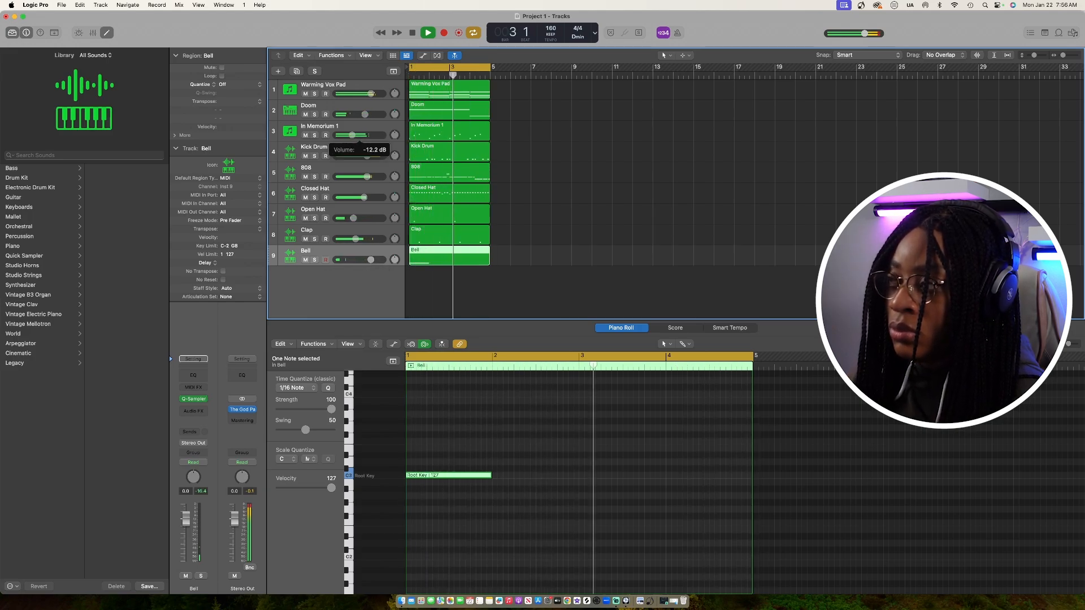
key(space)
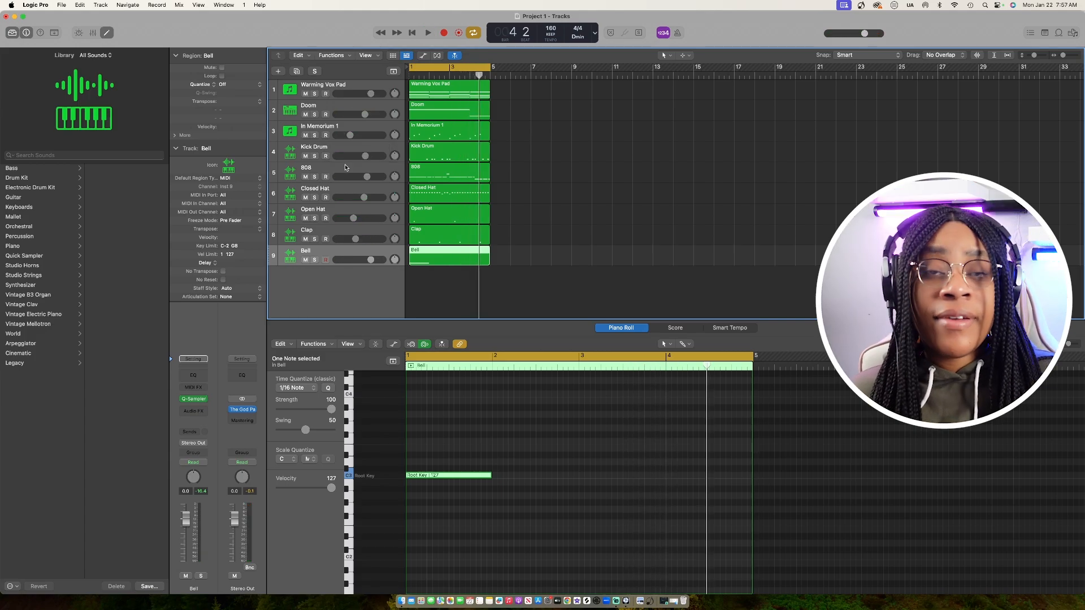